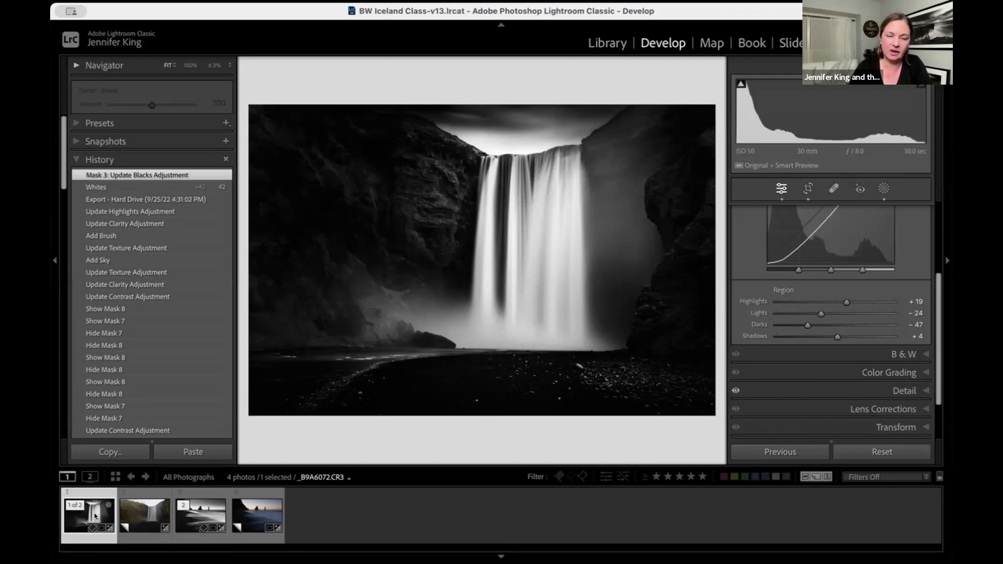
- Crop the colour waterfall virtual copy tighter, trimming the sky and the cliff on the photo's left side while keeping the original aspect ratio
click(149, 492)
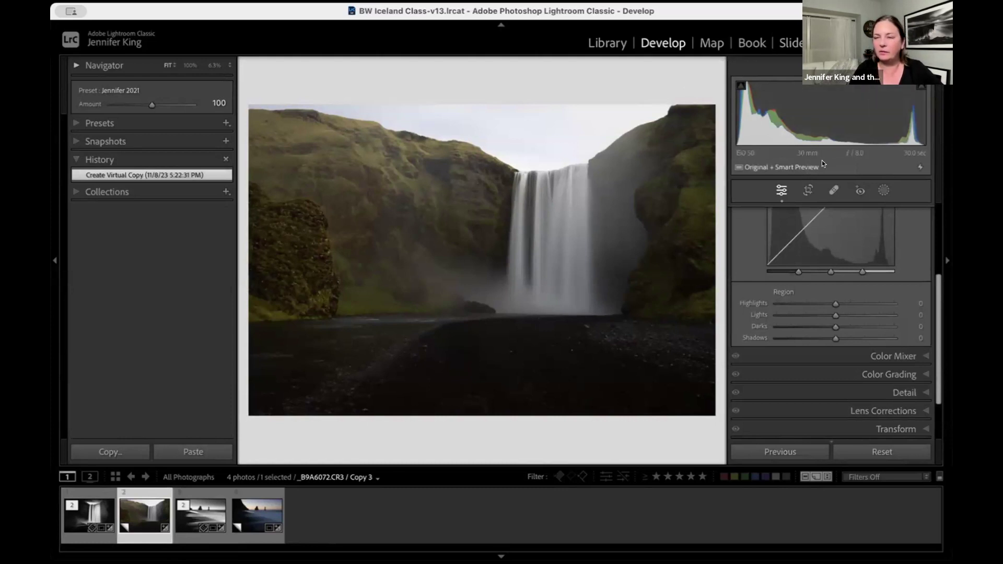
click(807, 189)
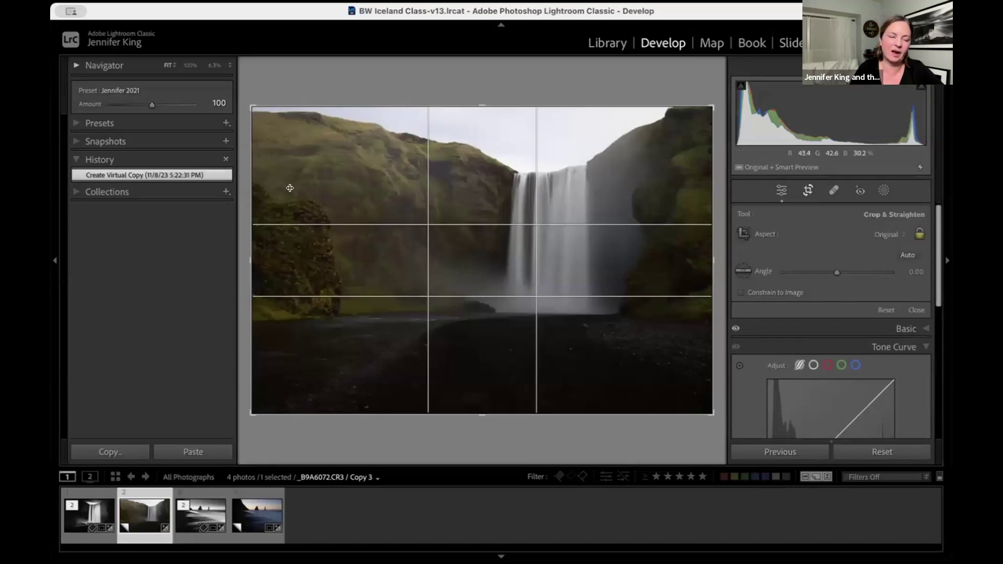
drag(250, 108, 267, 127)
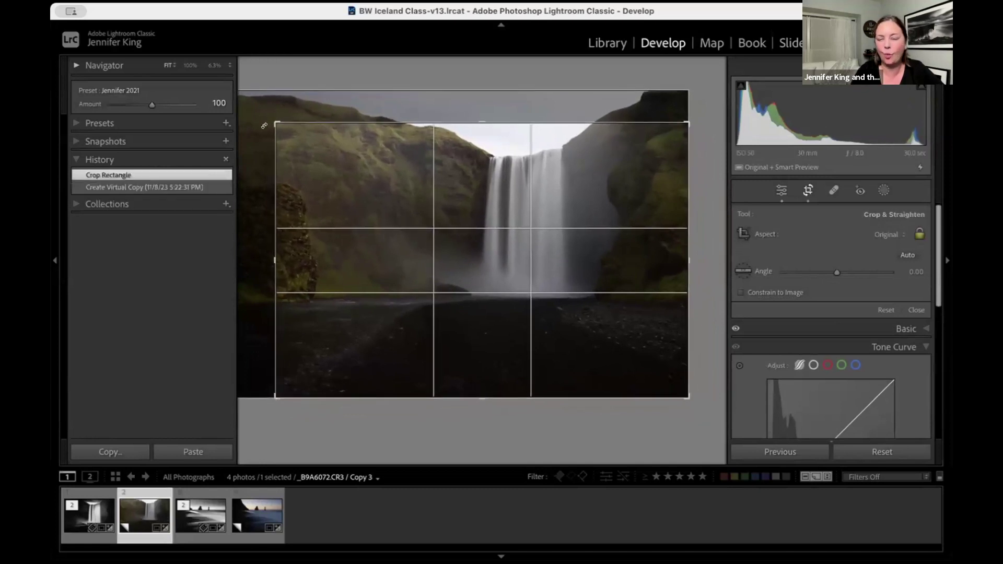
key(r)
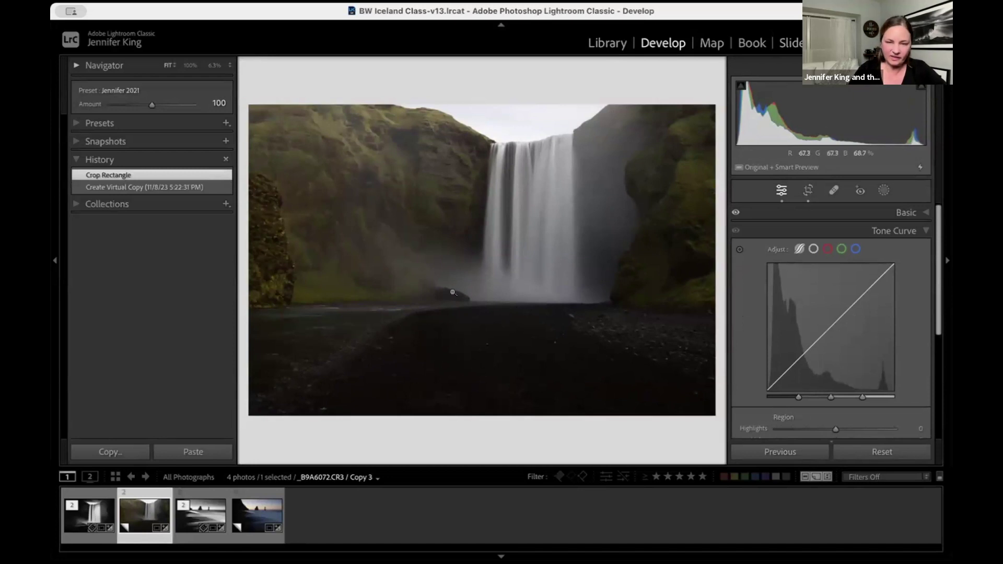
click(807, 190)
drag(273, 260, 281, 262)
key(Return)
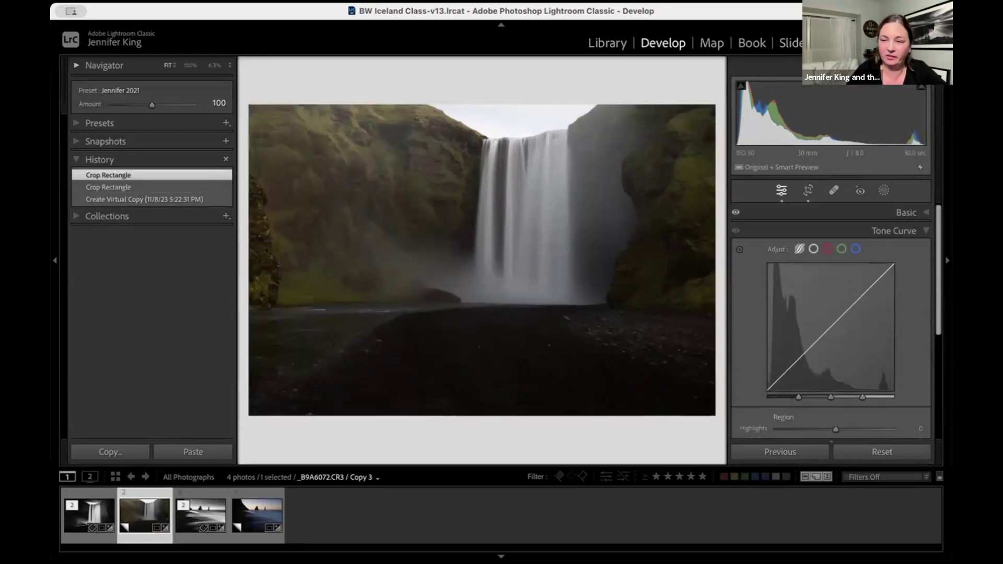
- Convert the photo to black and white and shift the crop to include more of the cliff on the left
click(913, 212)
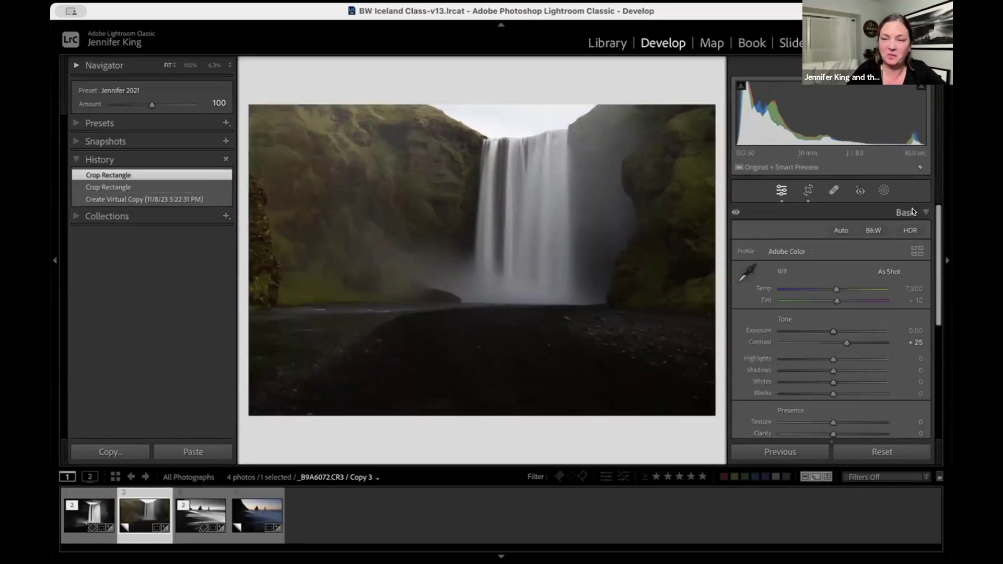
click(869, 230)
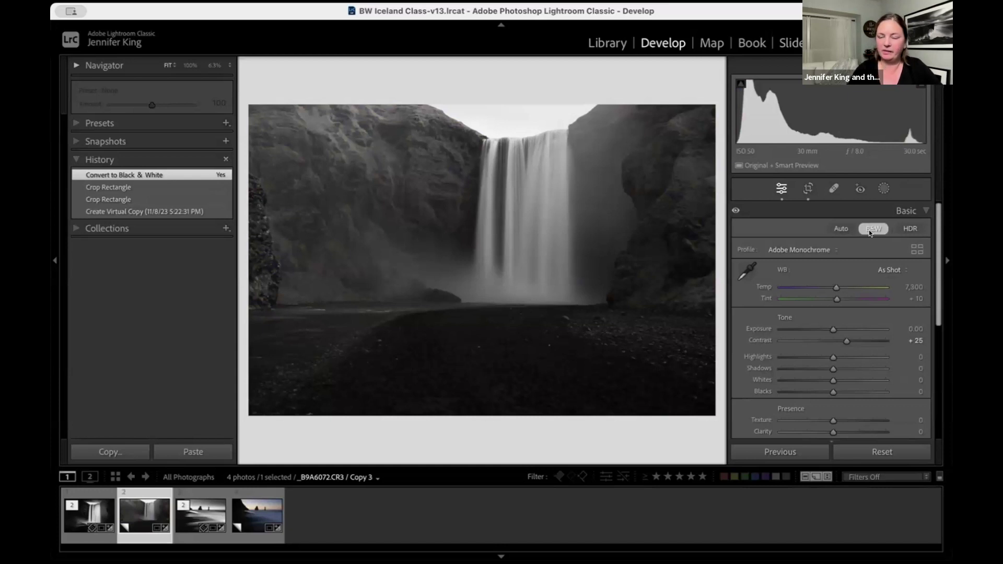
click(808, 188)
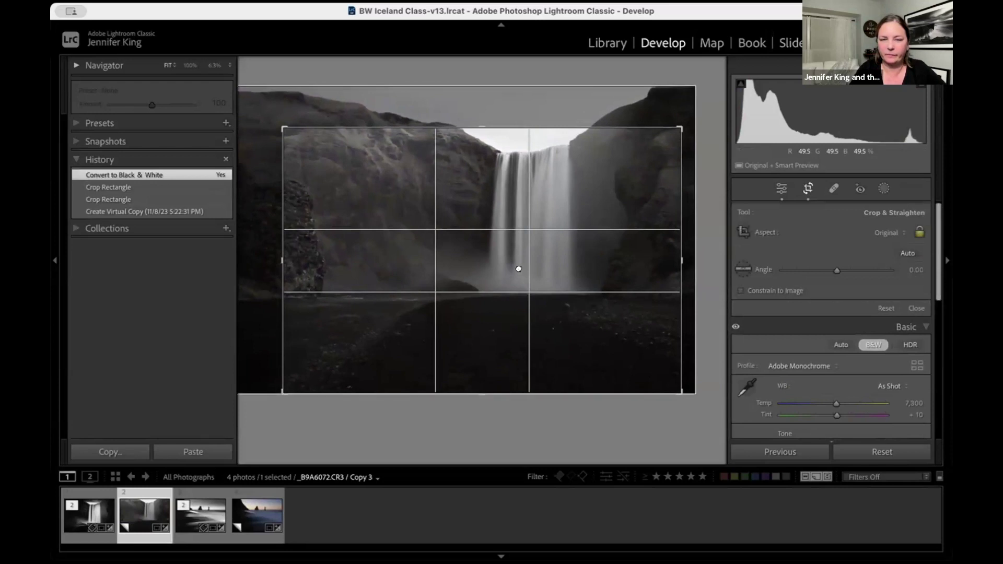
key(Return)
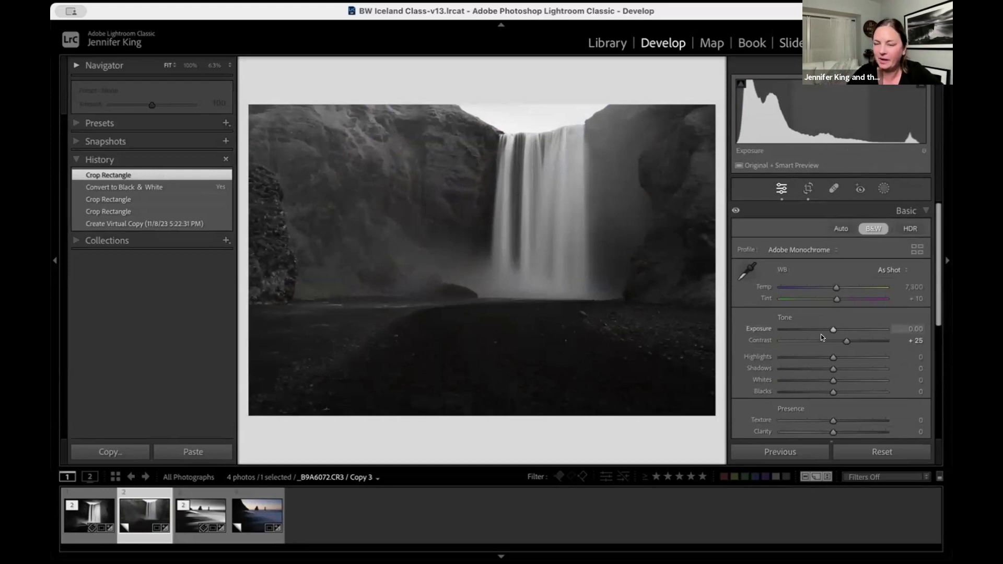
- Raise the Lights region of the tone curve to +58
scroll(816, 376, down, 4)
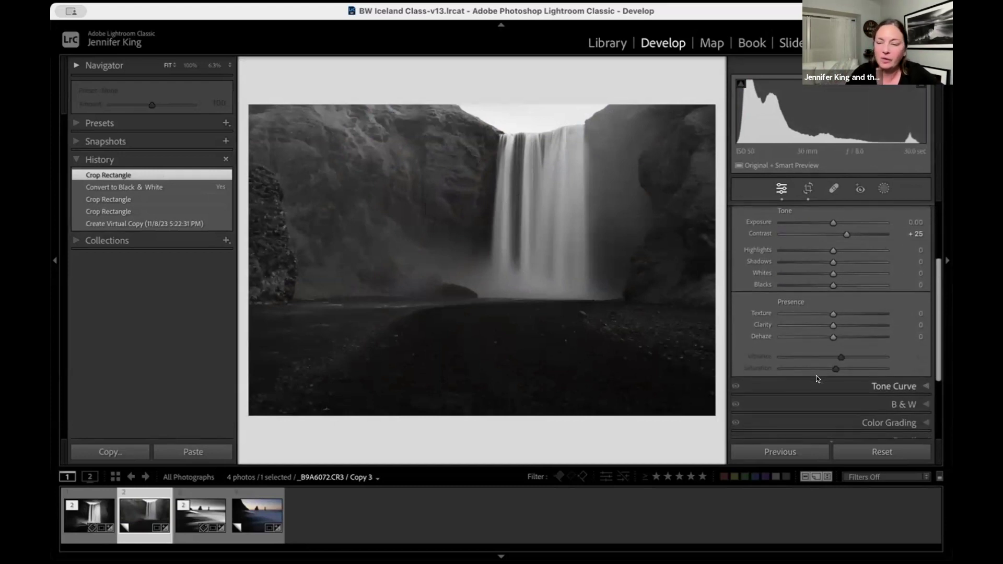
scroll(816, 376, down, 1)
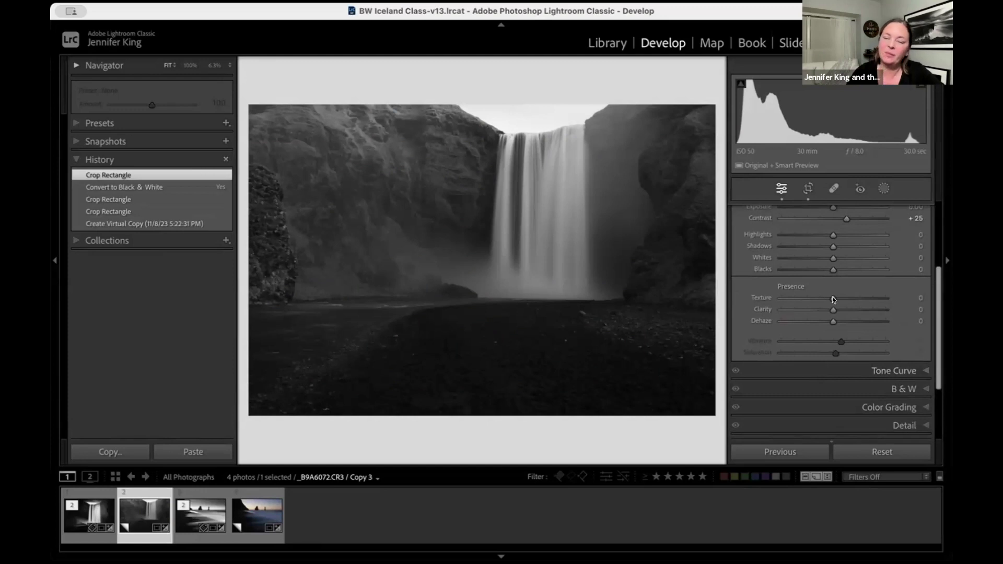
scroll(825, 314, up, 5)
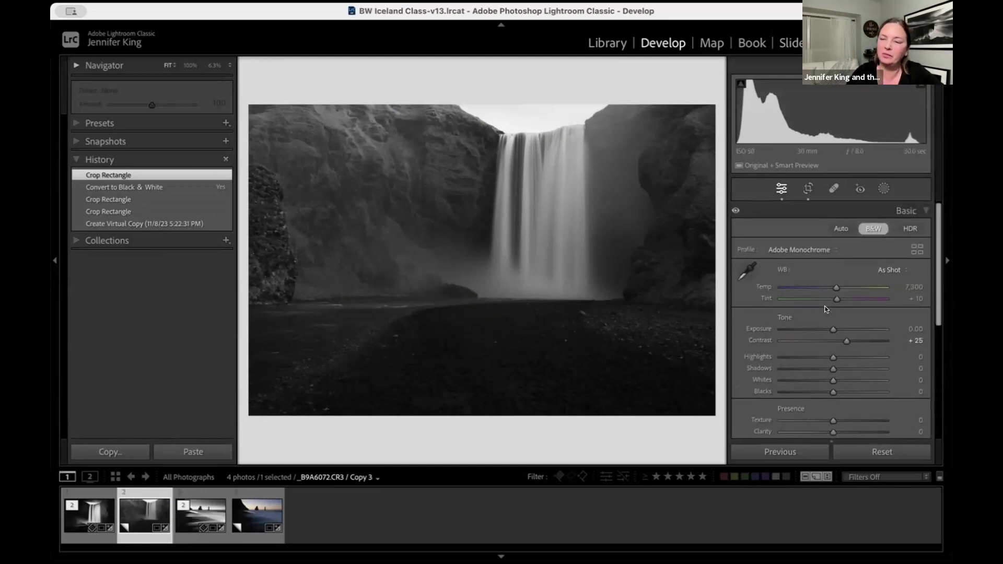
click(921, 205)
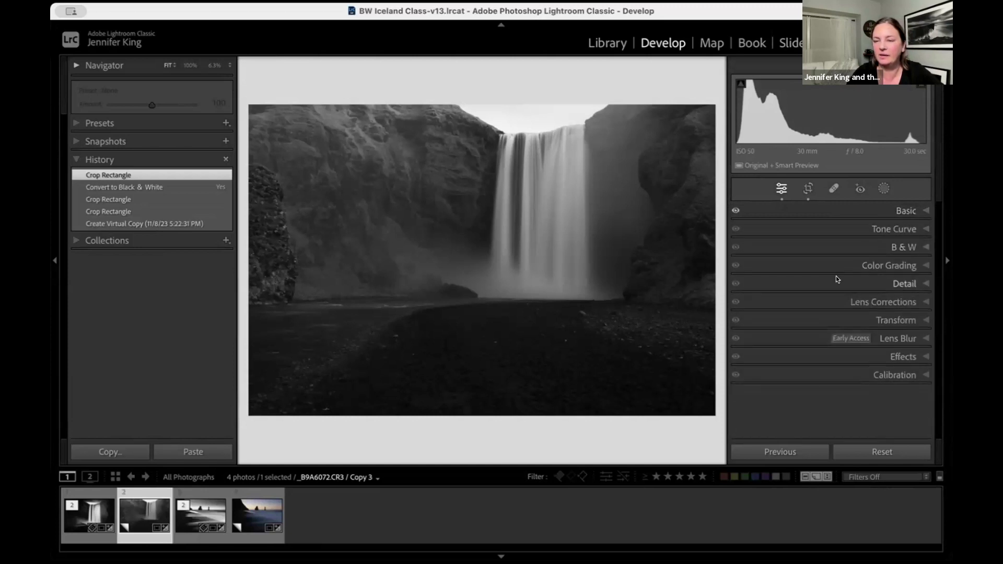
click(865, 227)
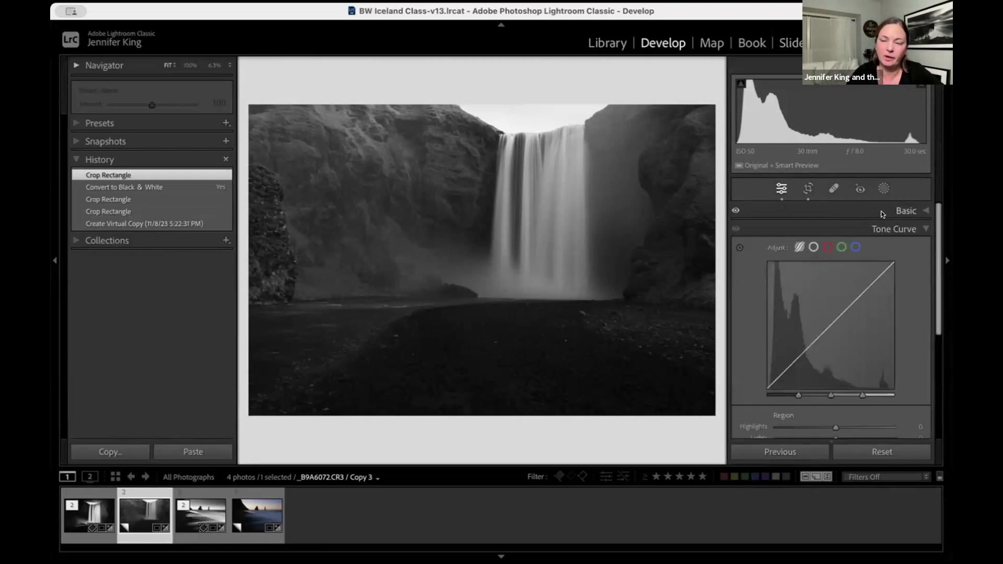
scroll(839, 312, down, 2)
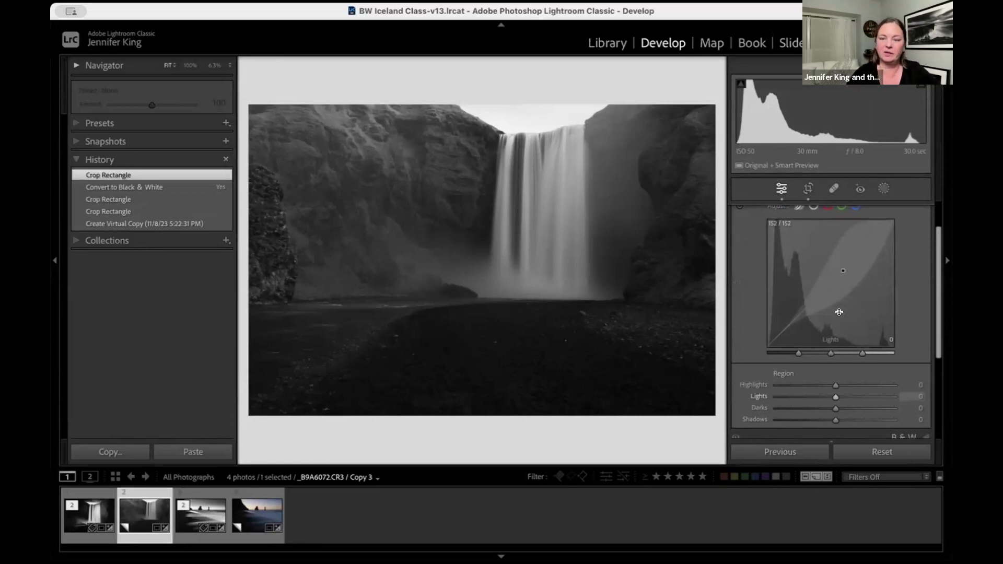
scroll(854, 273, up, 2)
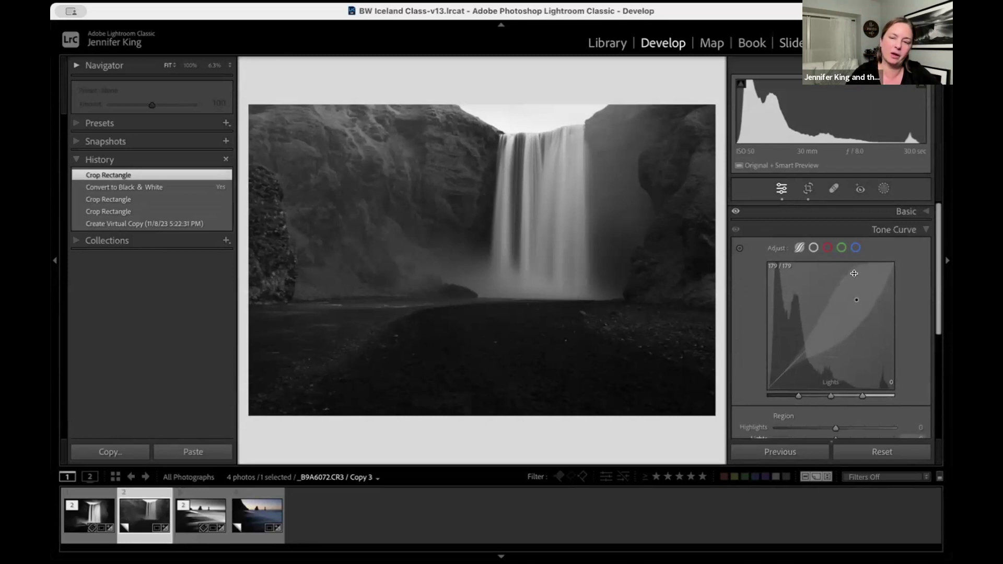
scroll(796, 342, down, 3)
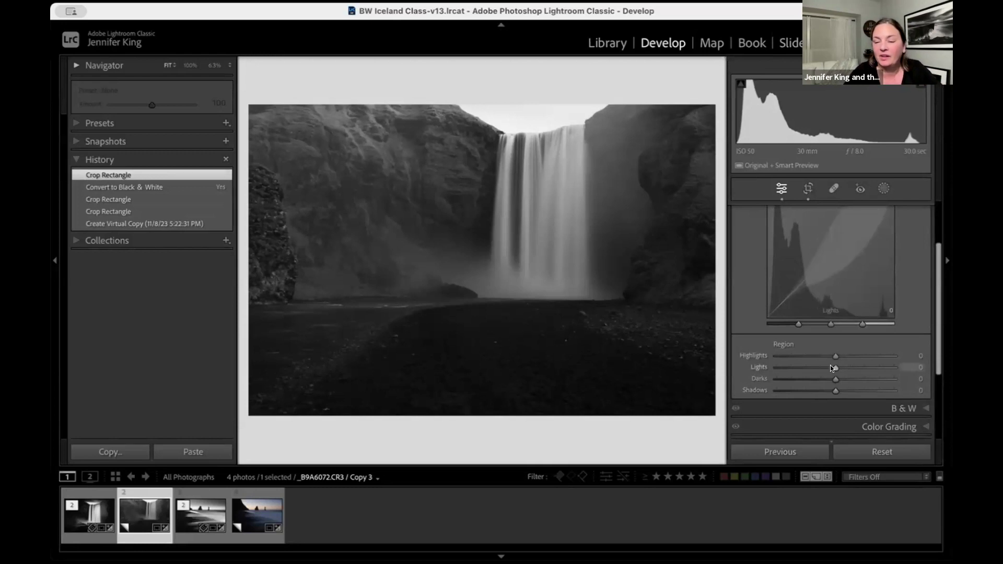
drag(832, 365, 865, 354)
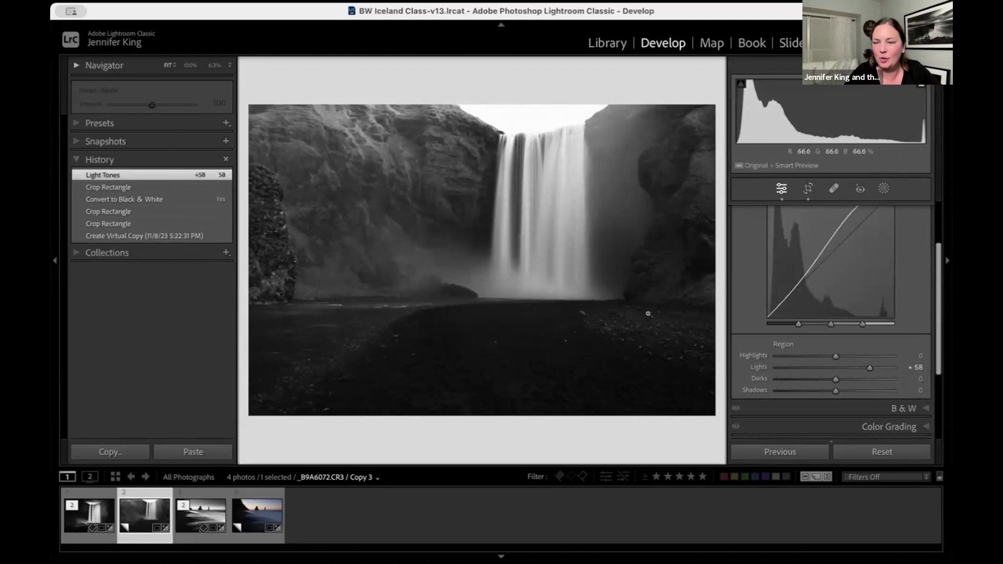
- Set the tone curve's Darks to +36 and Shadows to -30
drag(834, 380, 823, 390)
mouse_move(838, 379)
mouse_down()
mouse_move(845, 375)
mouse_move(812, 391)
mouse_move(850, 377)
mouse_up()
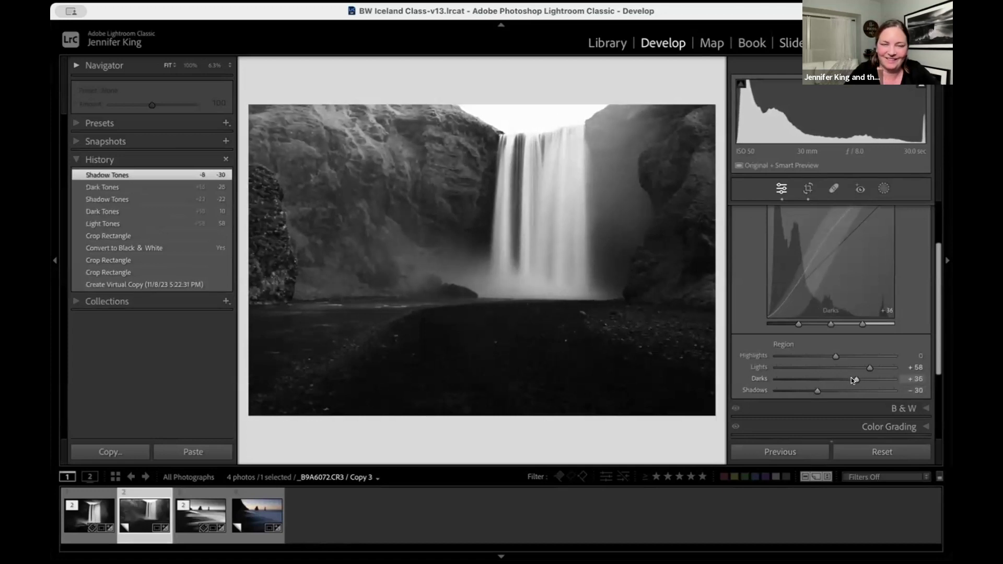
drag(851, 378, 851, 377)
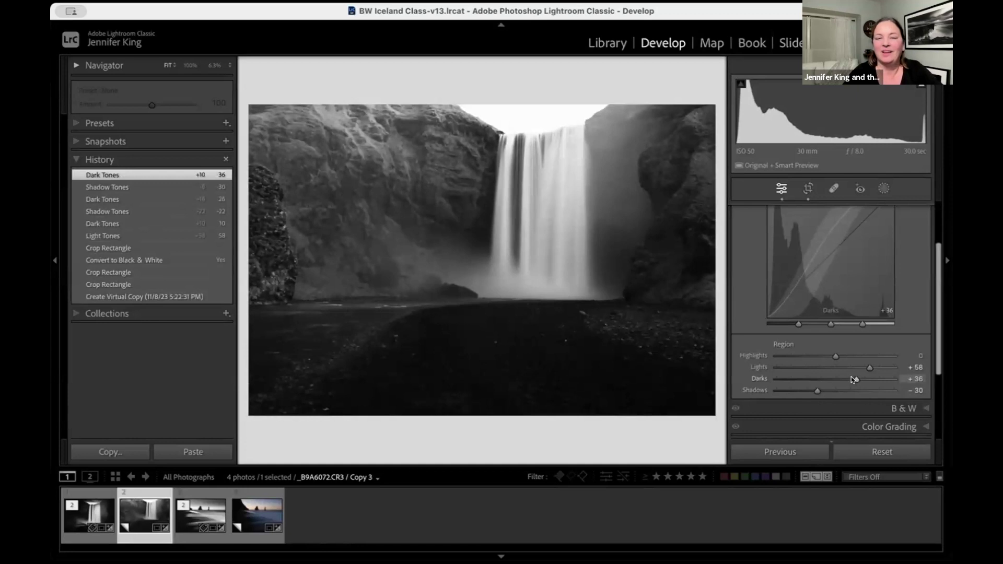
- Set the photo's overall Clarity to +9 in the Basic adjustments
scroll(839, 358, up, 3)
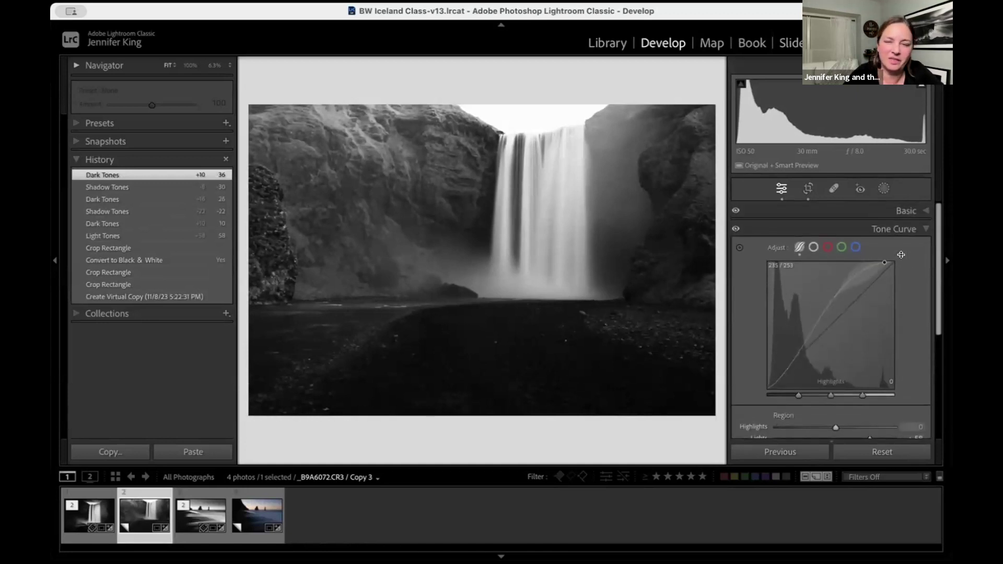
click(900, 214)
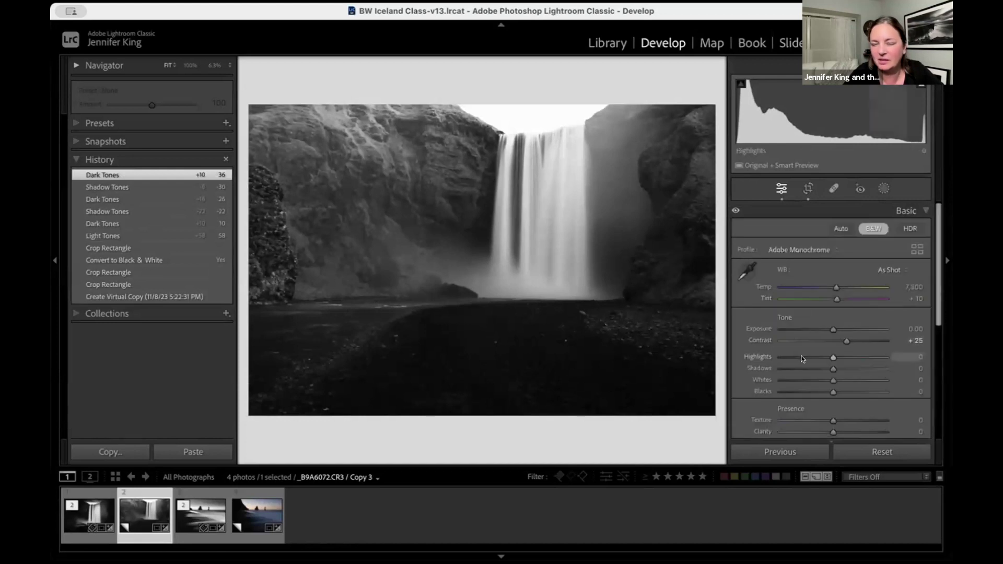
scroll(811, 373, down, 2)
drag(832, 396, 838, 393)
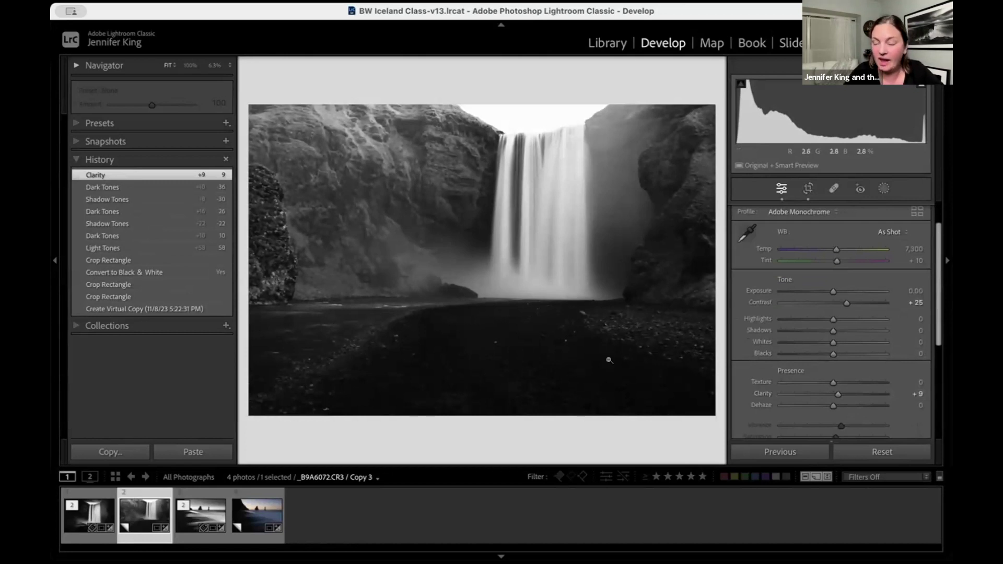
click(882, 188)
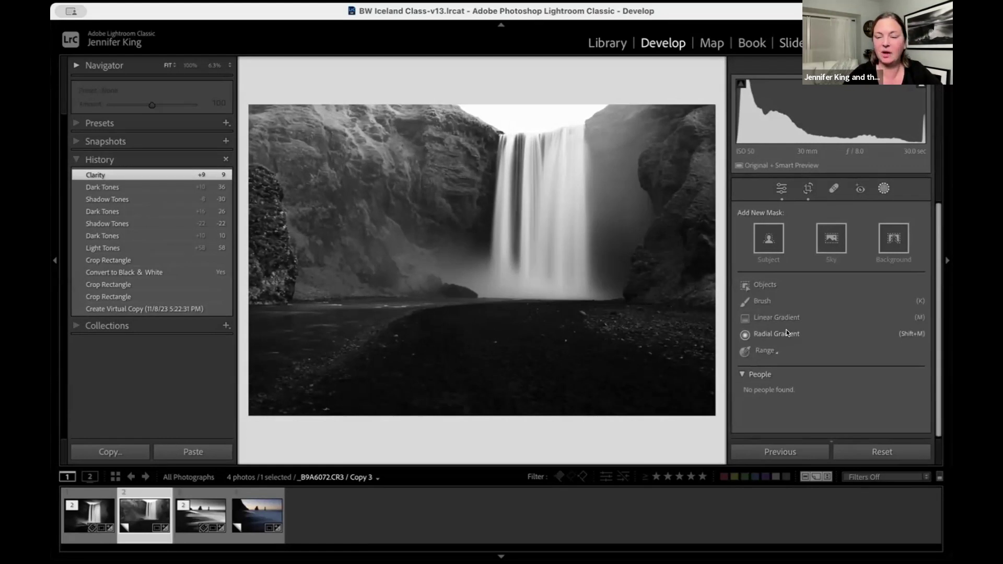
click(785, 333)
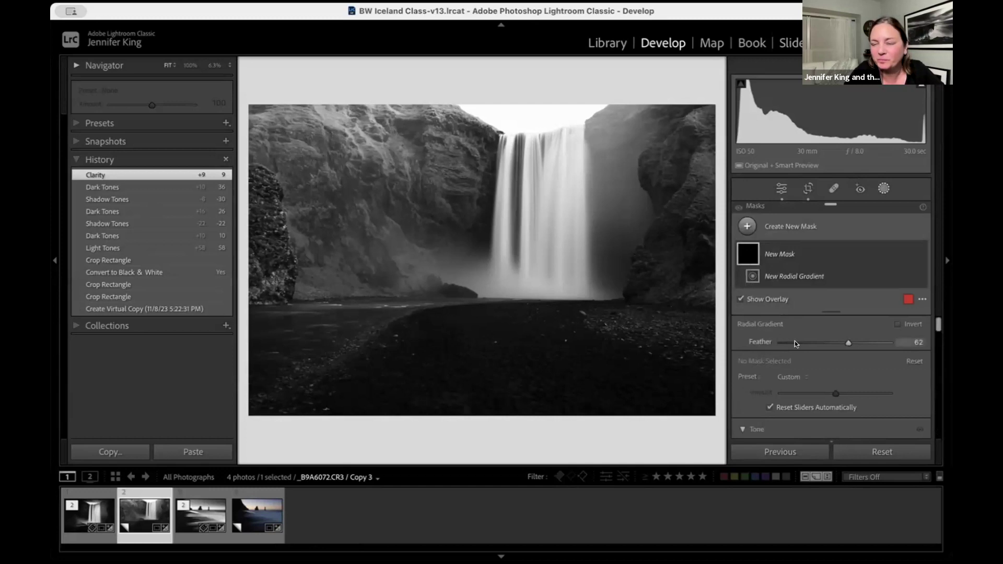
mouse_move(841, 341)
mouse_down()
mouse_move(825, 341)
mouse_move(842, 339)
mouse_up()
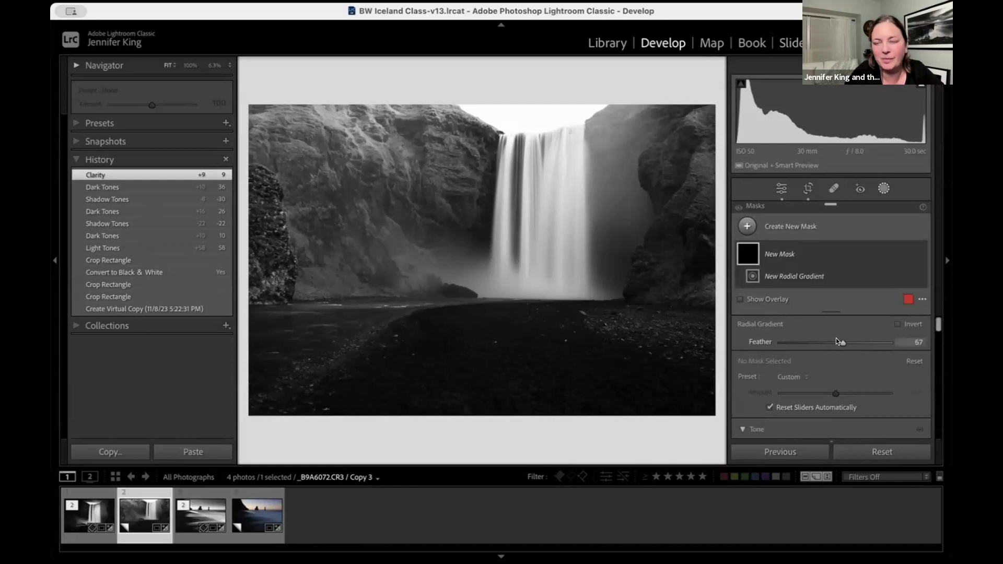
drag(836, 341, 838, 341)
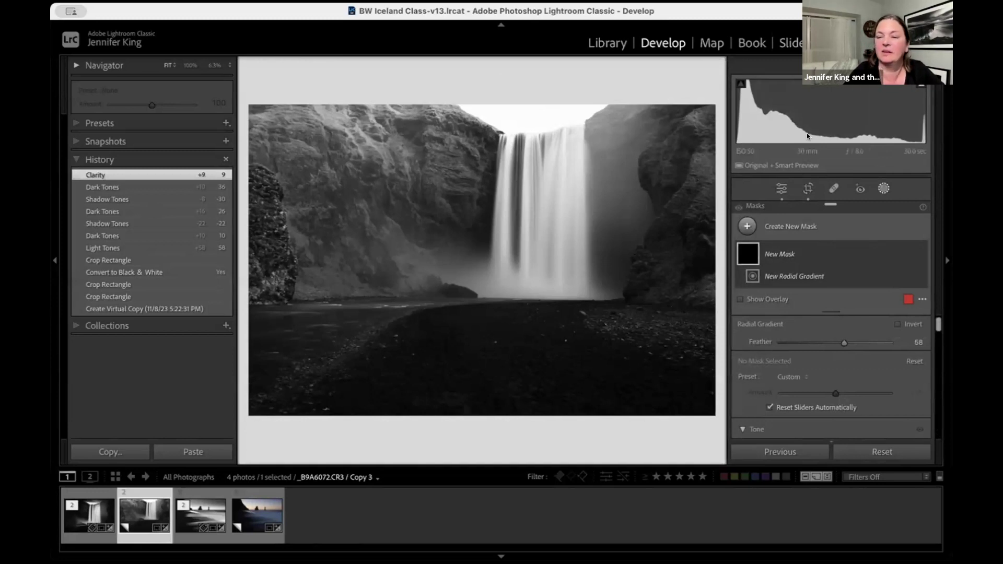
click(874, 188)
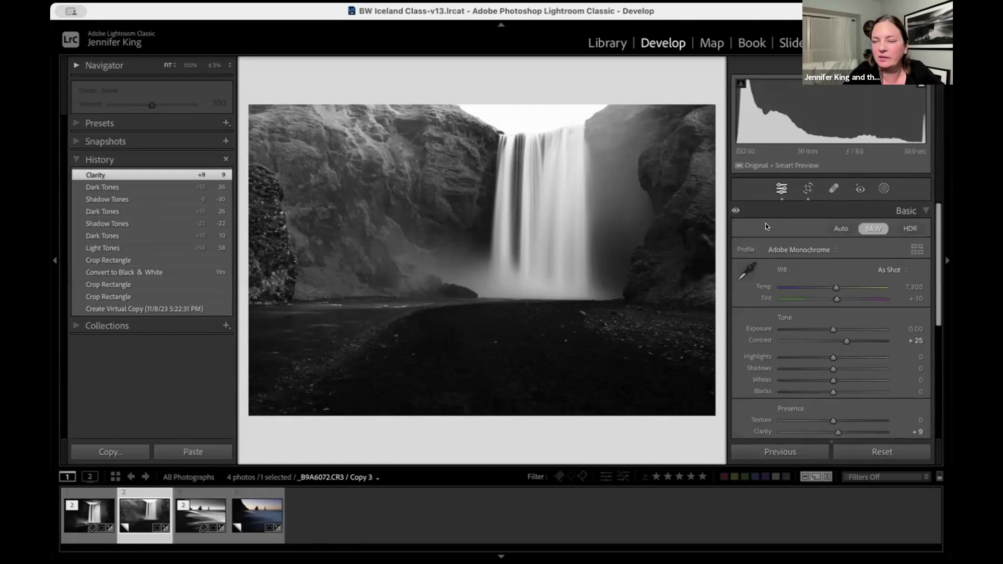
- Create a mask that selects the sky above the waterfall and hide its overlay
click(883, 188)
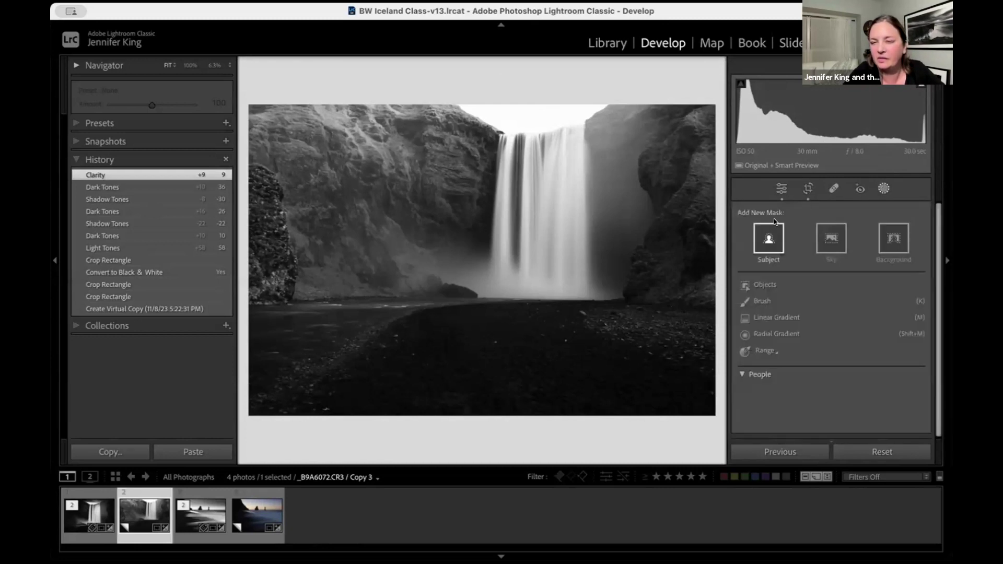
click(828, 233)
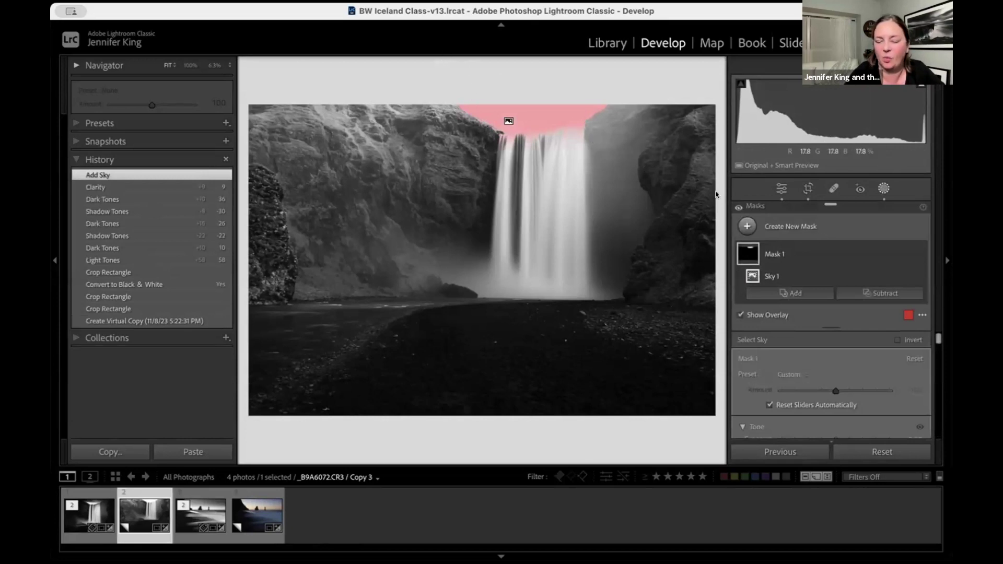
key(o)
- Darken the masked sky by setting Highlights to -51 and Exposure to -1.89, and close the masking tool
scroll(809, 374, down, 3)
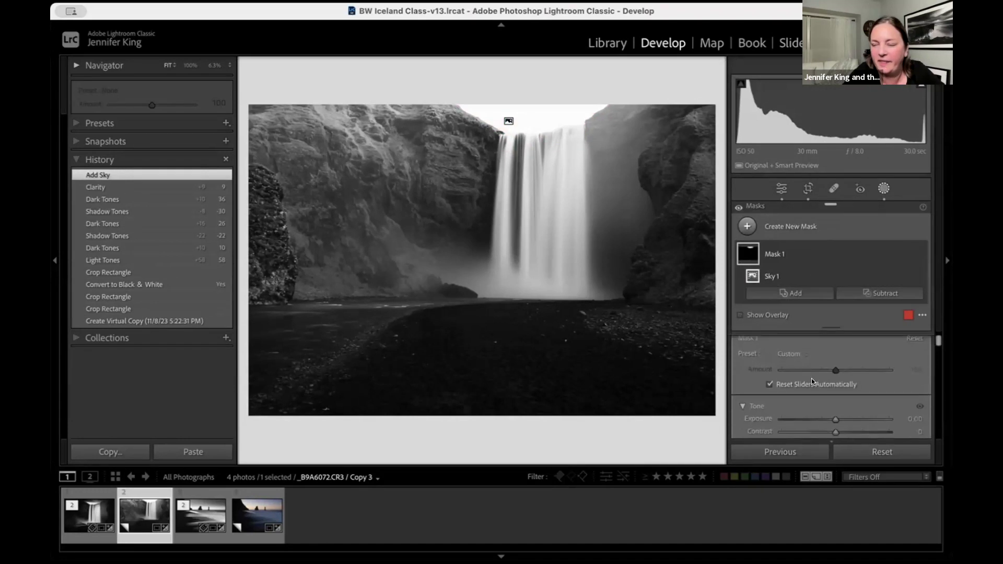
scroll(812, 381, down, 2)
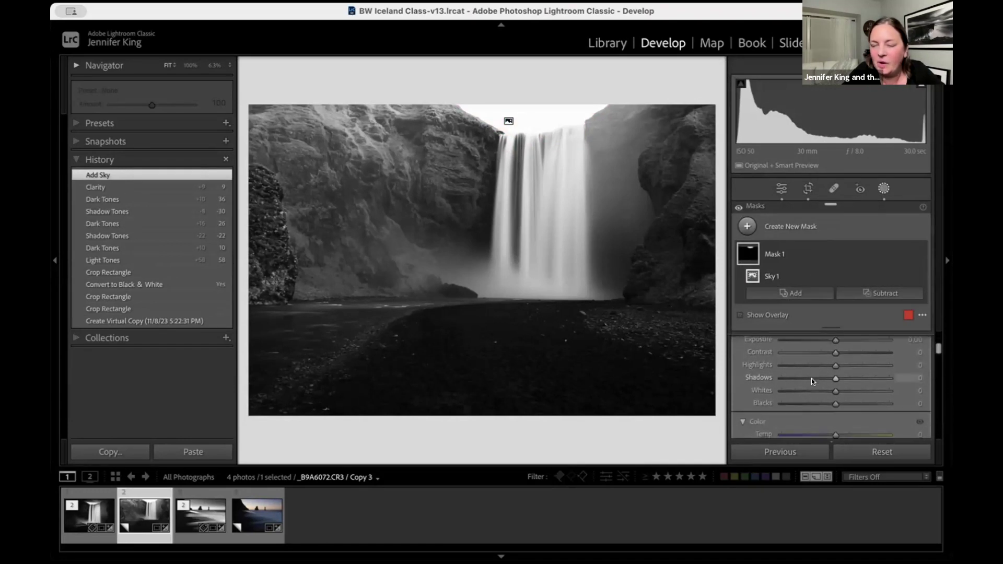
drag(814, 362, 801, 366)
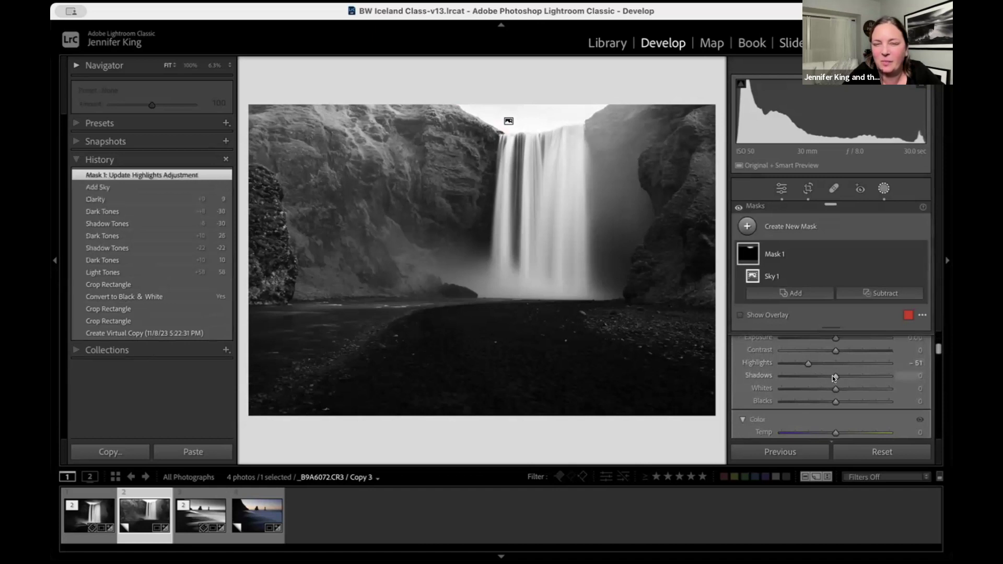
double_click(822, 377)
scroll(762, 375, up, 1)
scroll(762, 375, up, 2)
drag(834, 388, 809, 388)
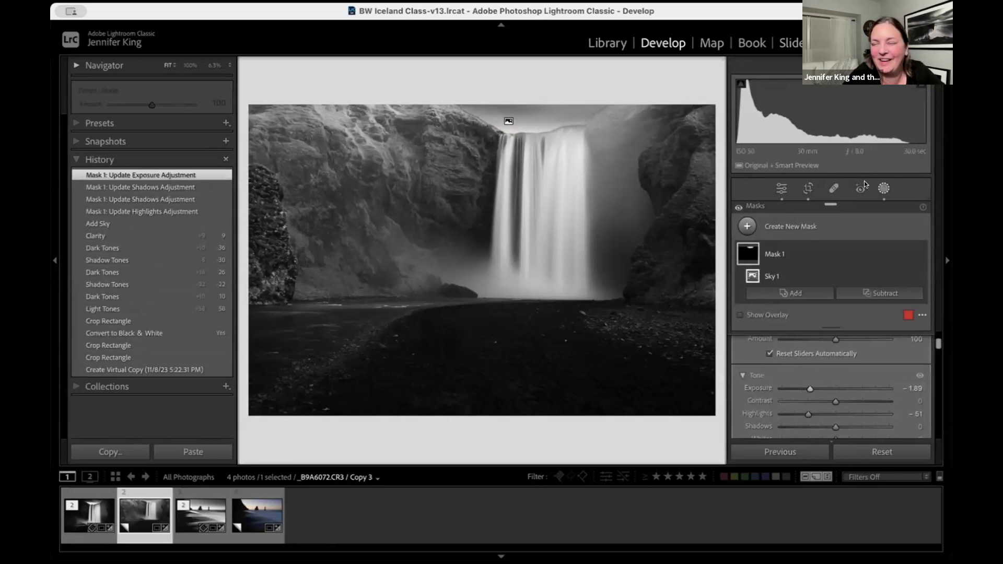
click(883, 188)
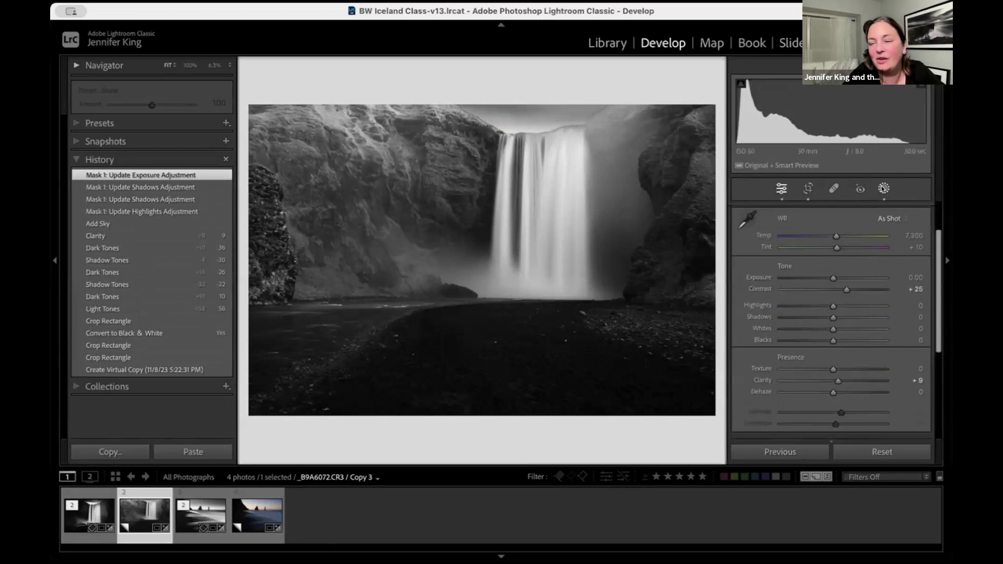
- Hide the existing sky mask's effect and create a wide radial gradient mask over the sky above the waterfall
click(882, 188)
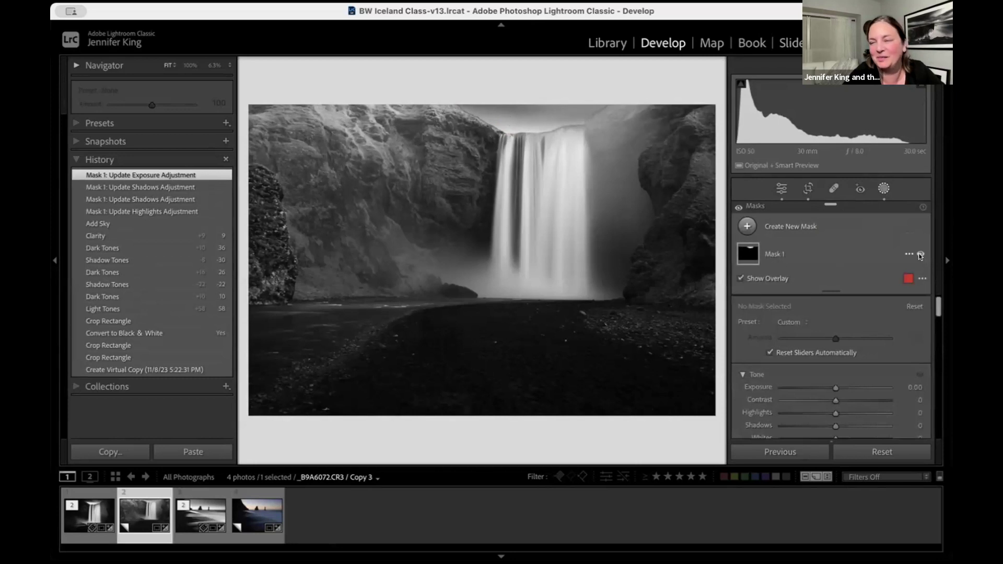
click(921, 254)
click(747, 227)
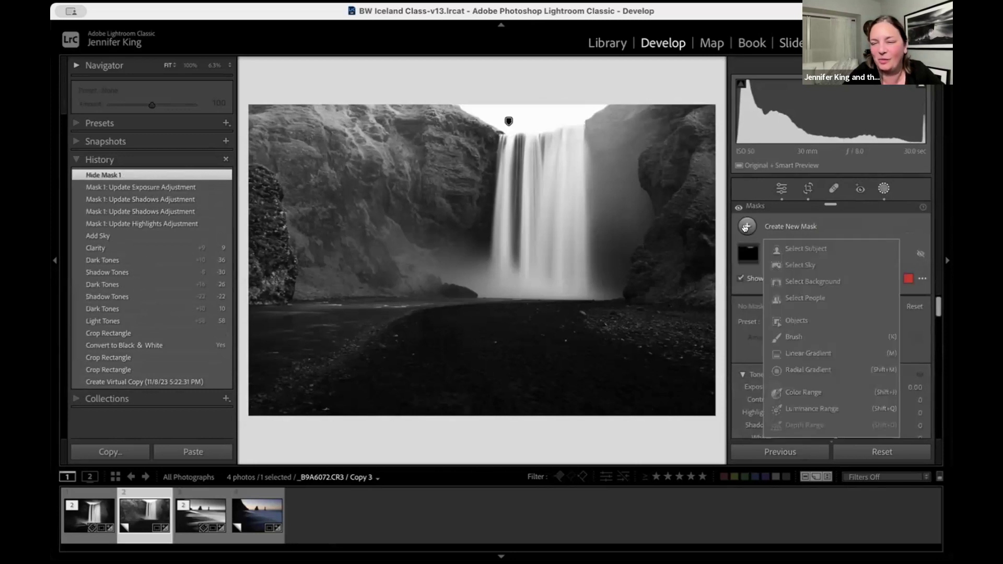
click(784, 370)
mouse_move(465, 91)
mouse_down()
mouse_move(569, 131)
mouse_move(559, 139)
mouse_up()
mouse_move(514, 101)
mouse_down()
mouse_move(587, 109)
mouse_move(580, 102)
mouse_move(590, 97)
mouse_move(583, 102)
mouse_up()
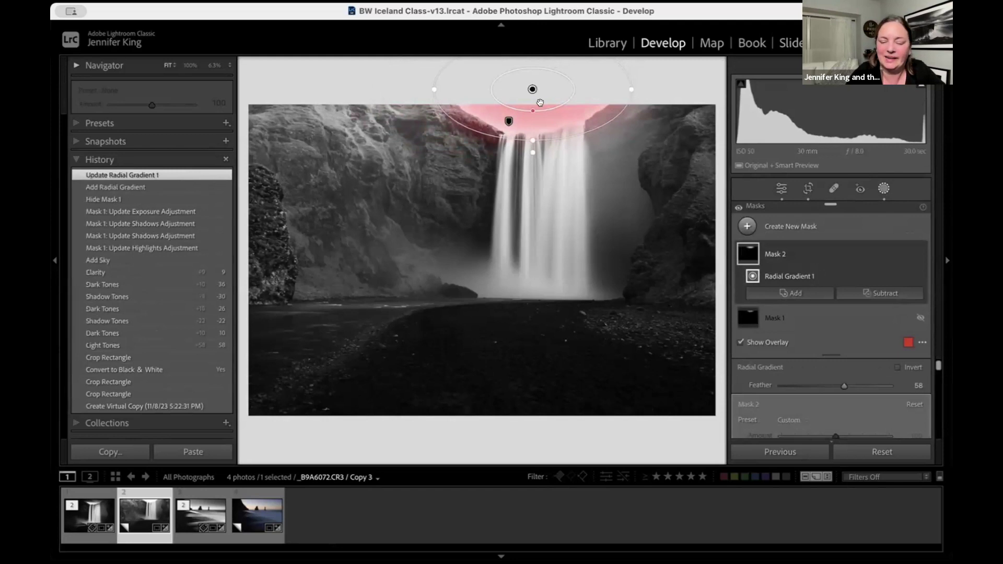
- Set the sky radial gradient's Exposure to -3.02 with its overlay hidden, and shift the gradient slightly down
key(o)
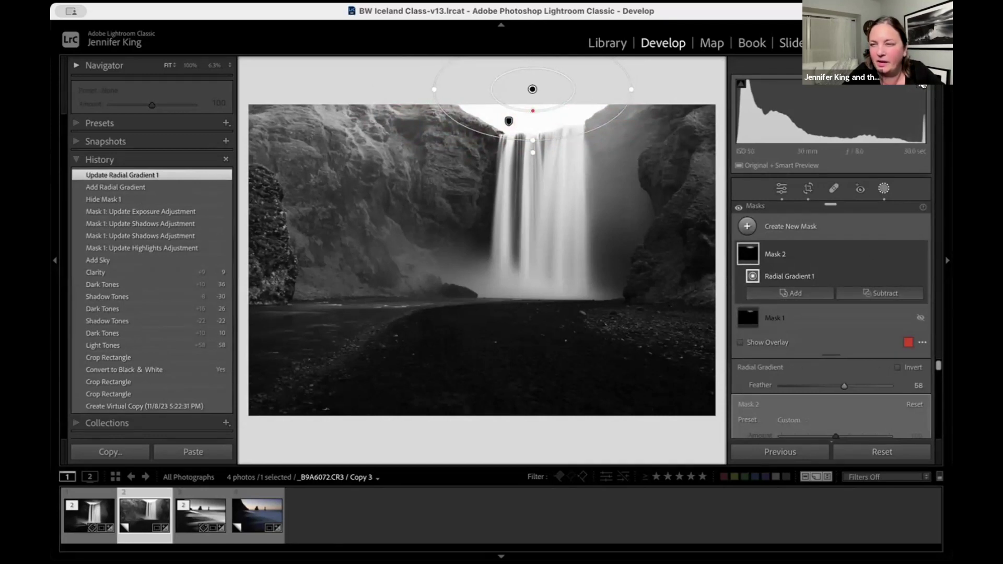
scroll(832, 336, down, 3)
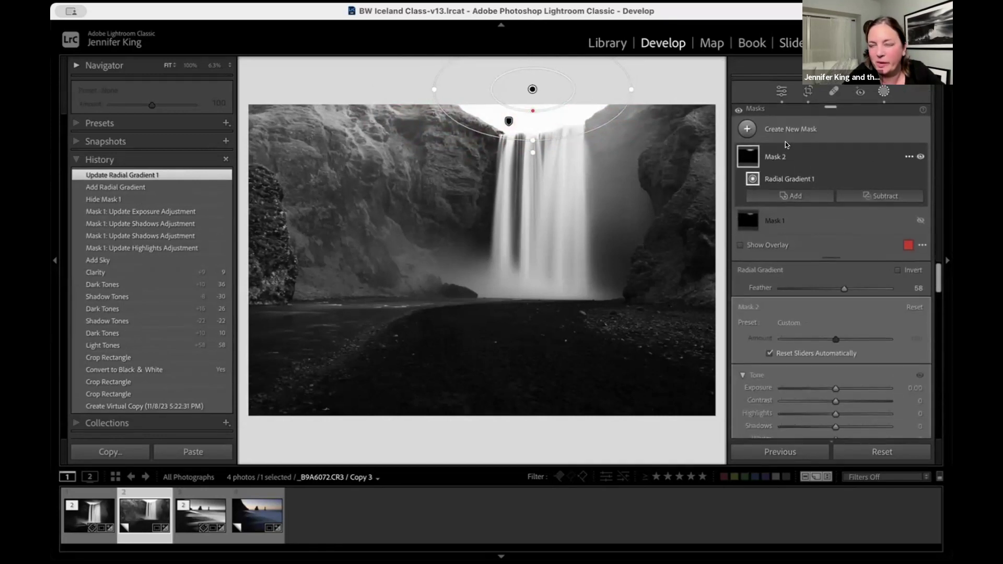
scroll(831, 336, down, 2)
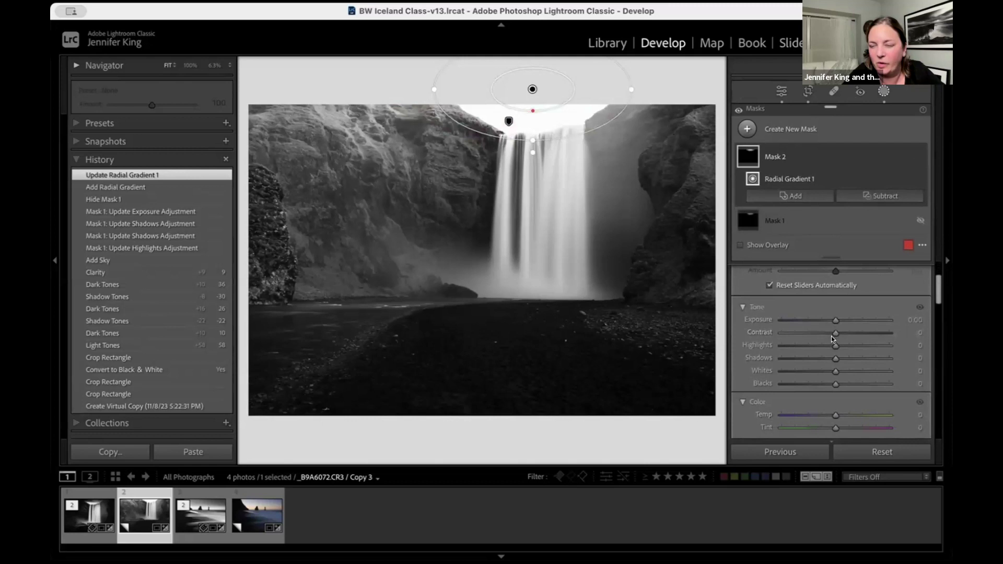
drag(832, 318, 777, 308)
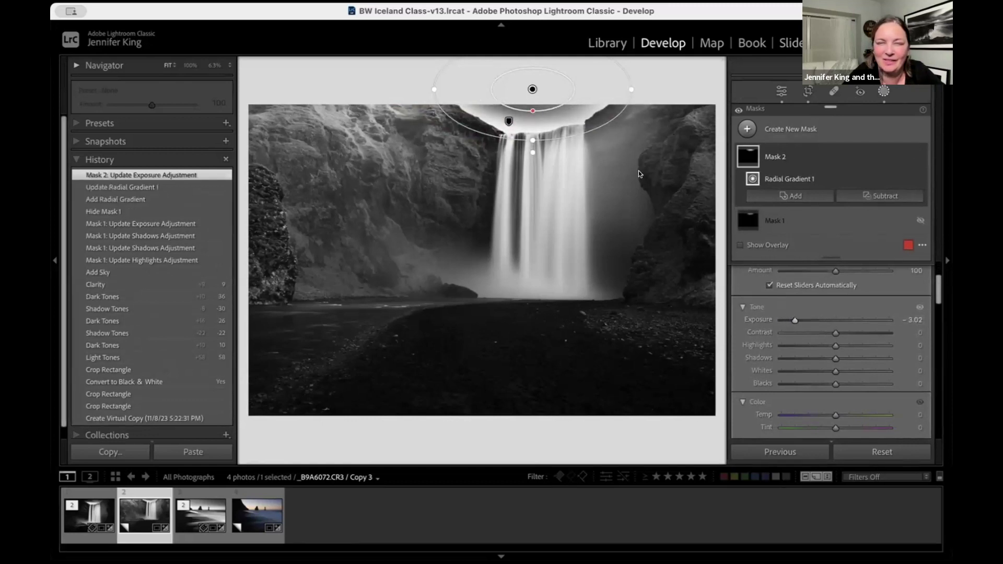
mouse_move(534, 98)
mouse_down()
mouse_move(506, 111)
mouse_move(543, 108)
mouse_move(470, 108)
mouse_move(546, 111)
mouse_up()
- Set the sky radial gradient's Clarity to 44 and Dehaze to -14, and nudge it down toward the waterfall's lip
scroll(795, 380, down, 5)
scroll(794, 381, down, 1)
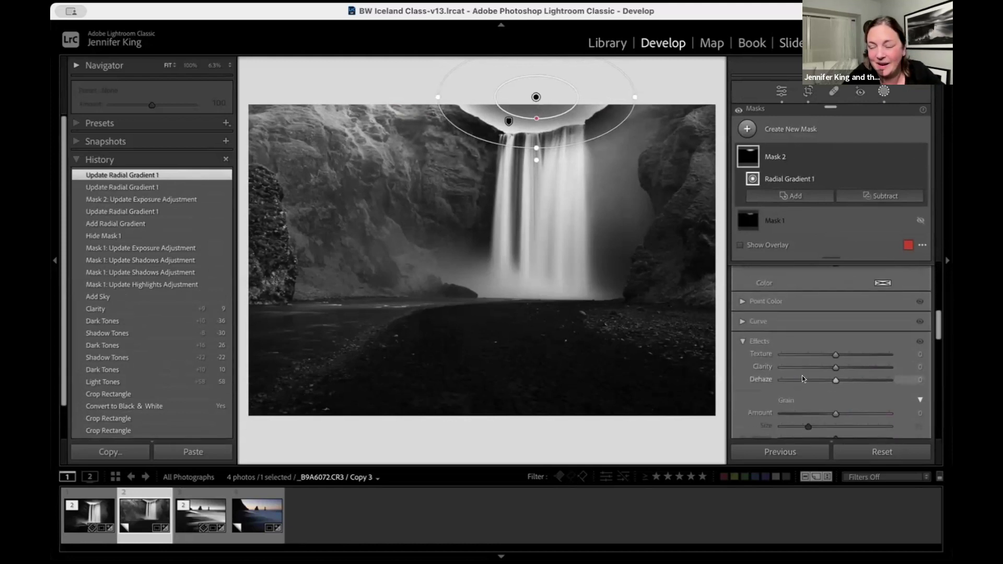
mouse_move(835, 367)
mouse_down()
mouse_move(858, 366)
mouse_move(827, 380)
mouse_up()
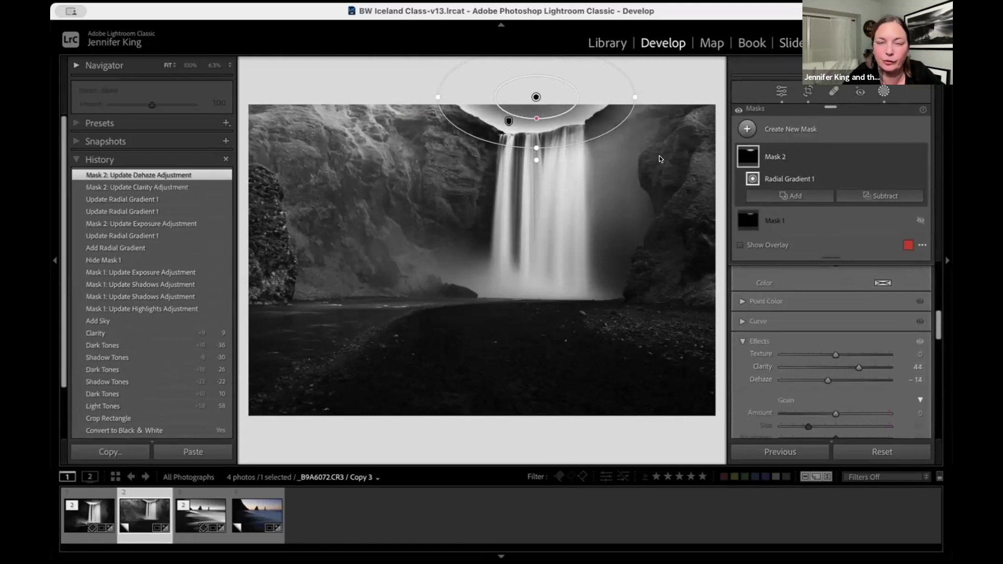
drag(554, 116, 555, 121)
- Reduce the sky radial gradient's Feather to 35, fine-tune its position over the sky, and close the masking tool
scroll(835, 296, up, 3)
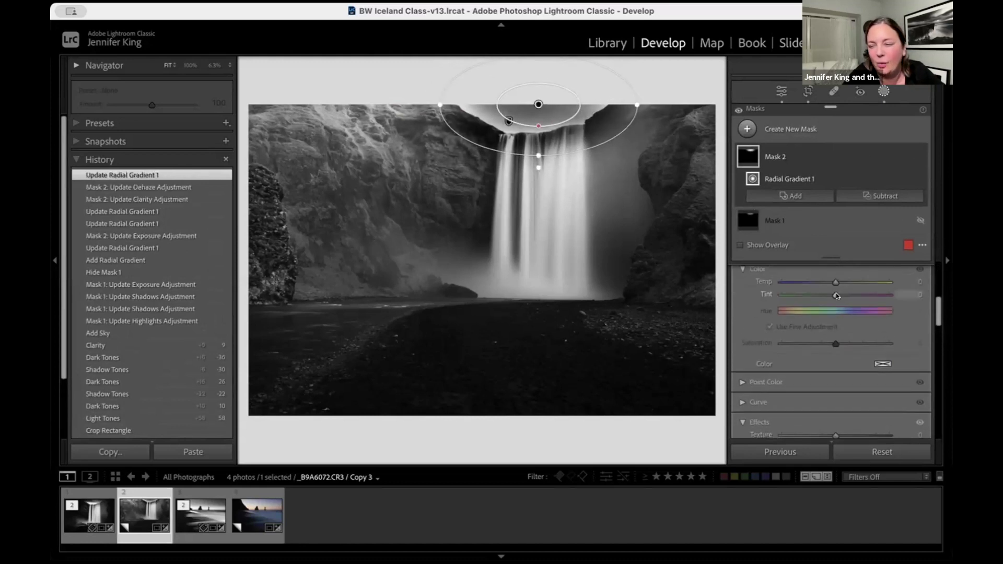
scroll(835, 295, up, 5)
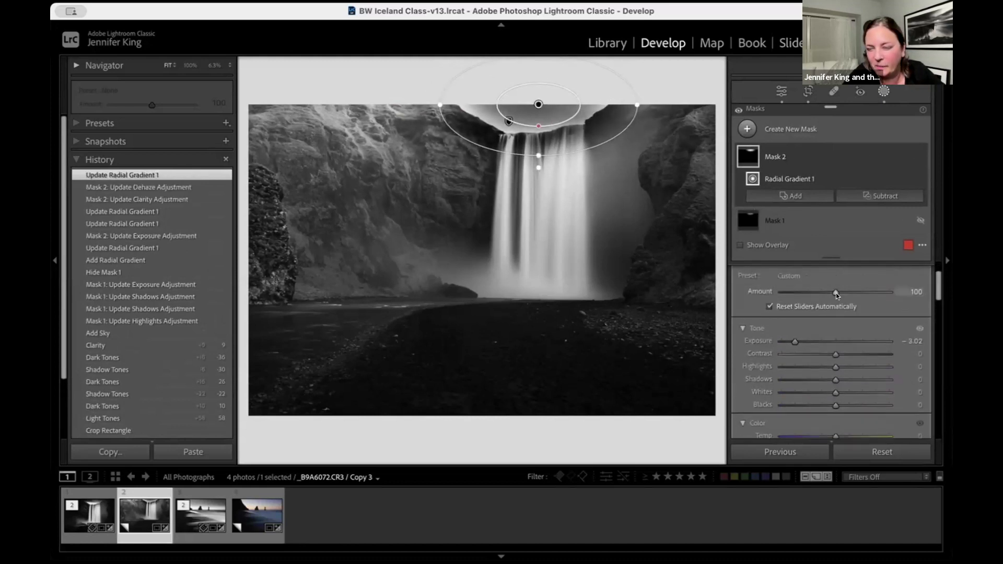
scroll(836, 293, up, 2)
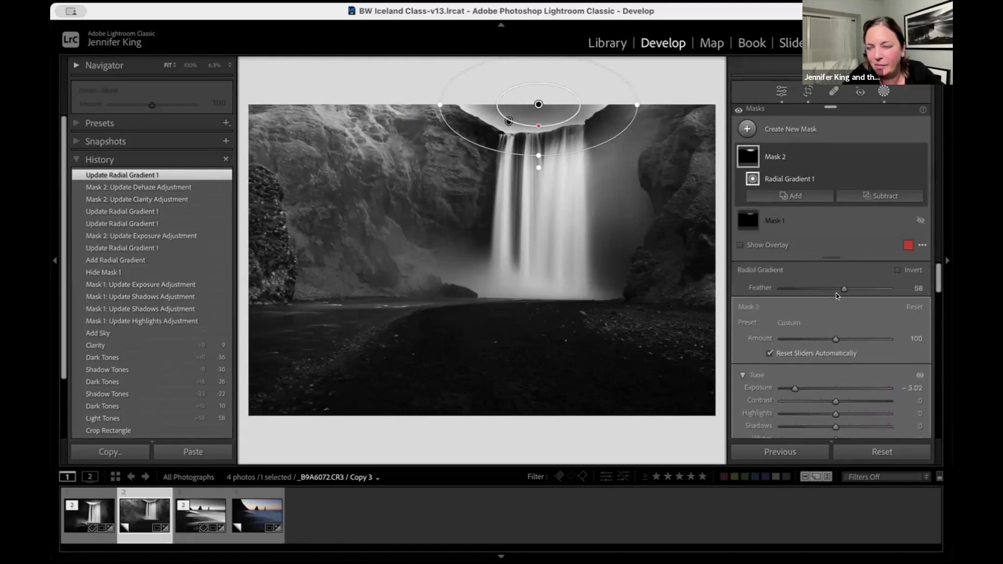
drag(842, 286, 818, 289)
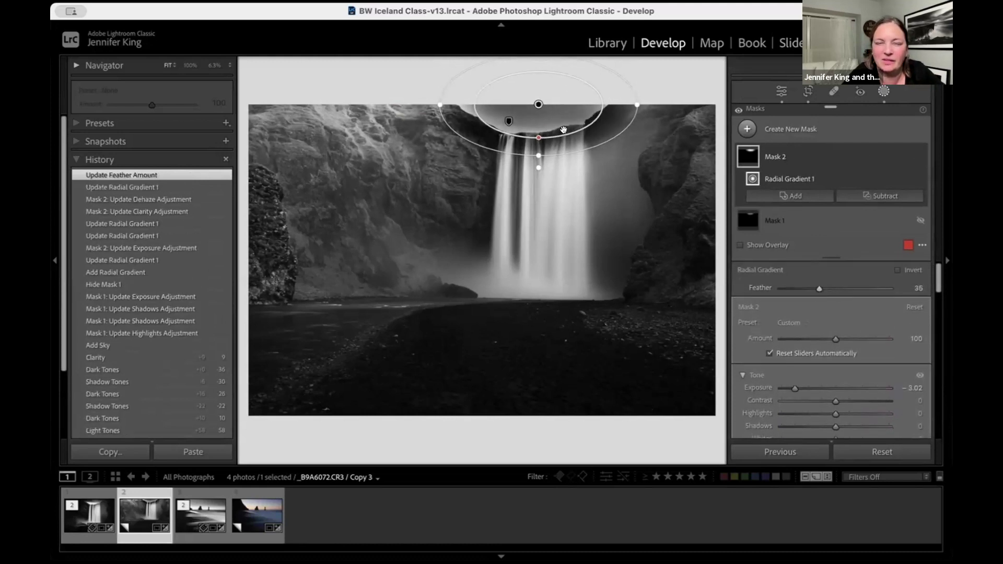
mouse_move(547, 113)
mouse_down()
mouse_move(510, 116)
mouse_move(553, 101)
mouse_up()
key(shift+w)
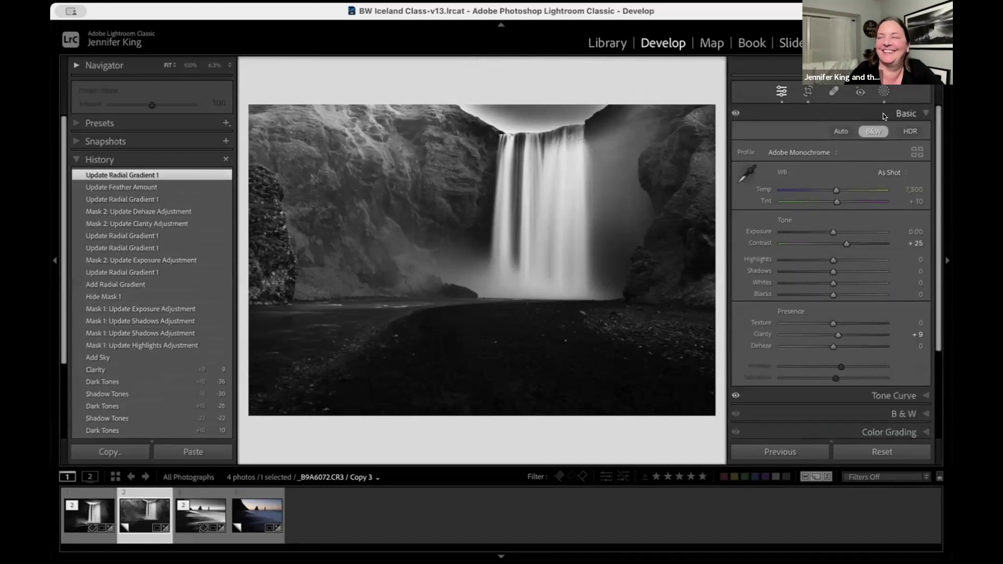
- Create a tall radial gradient mask covering the waterfall, widen and center it on the falls, and hide its overlay
click(883, 92)
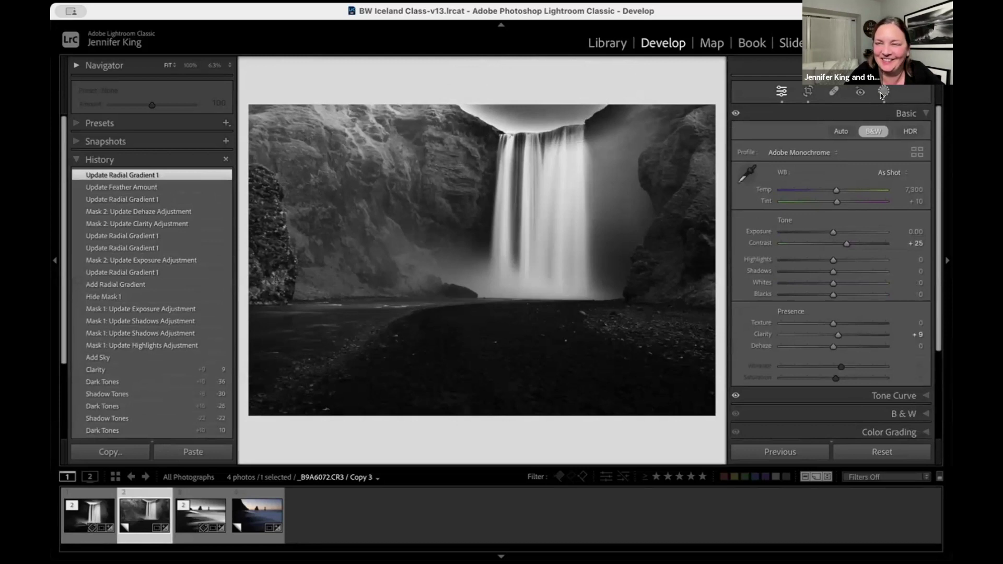
click(747, 129)
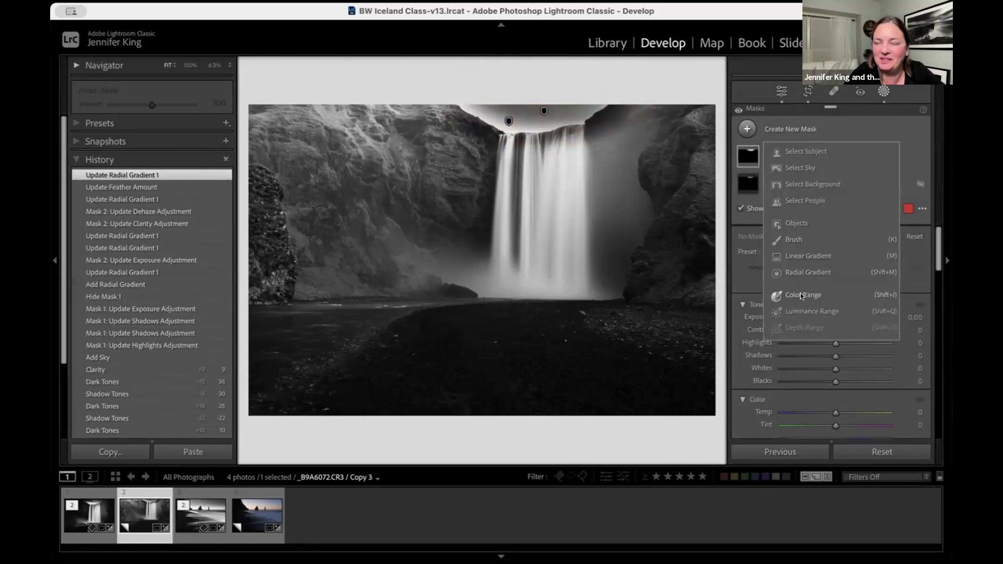
click(804, 272)
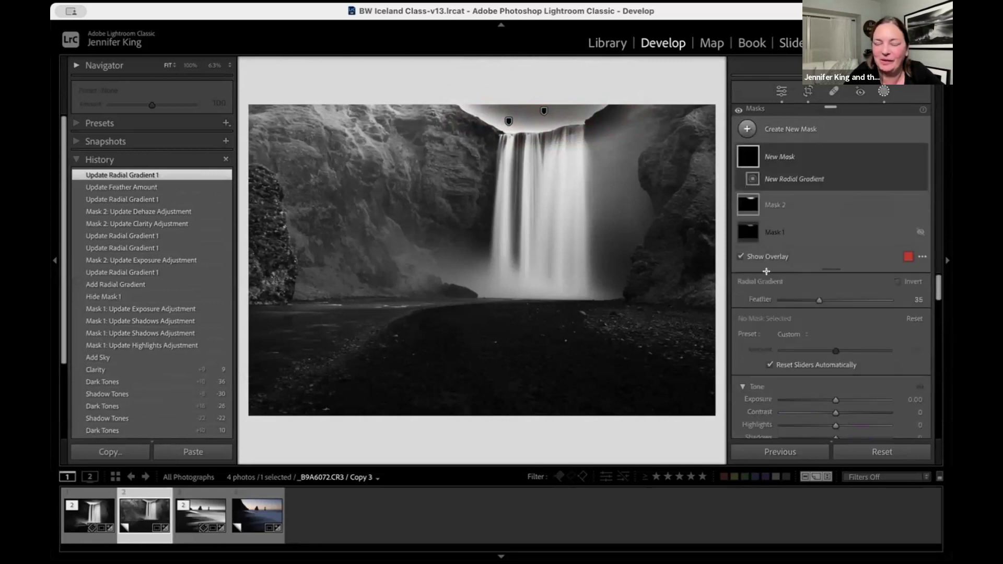
drag(527, 184, 572, 274)
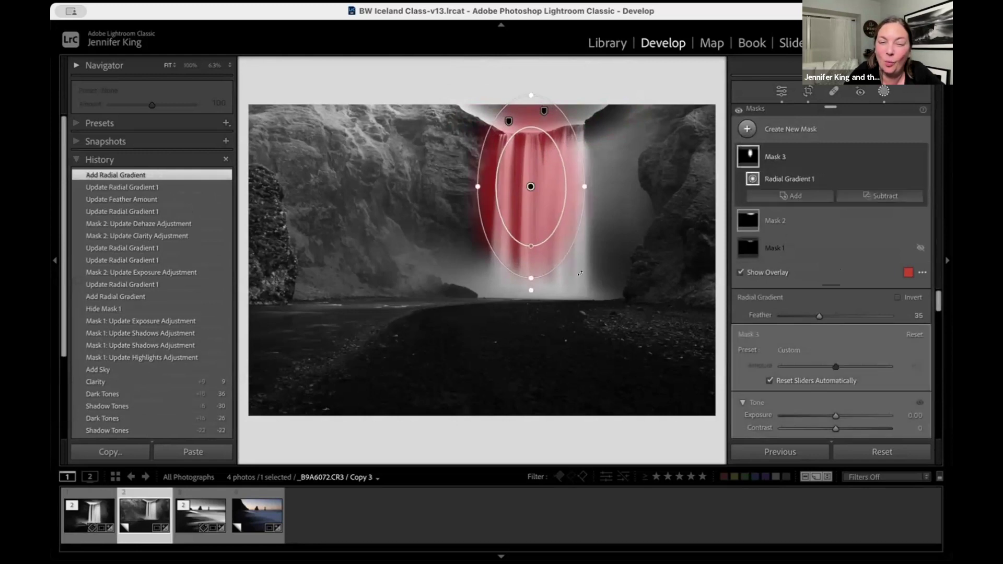
drag(543, 217, 553, 257)
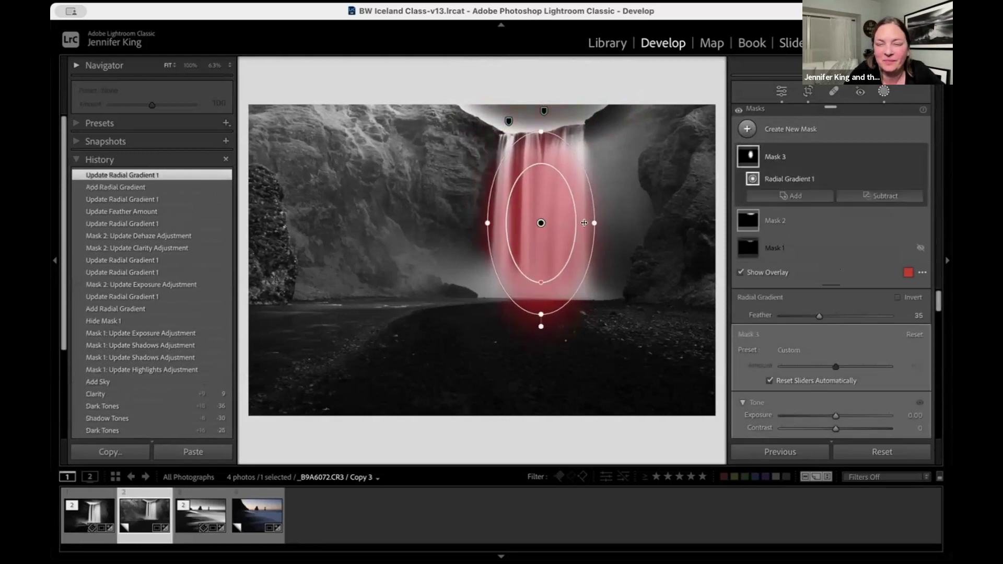
drag(586, 219, 544, 239)
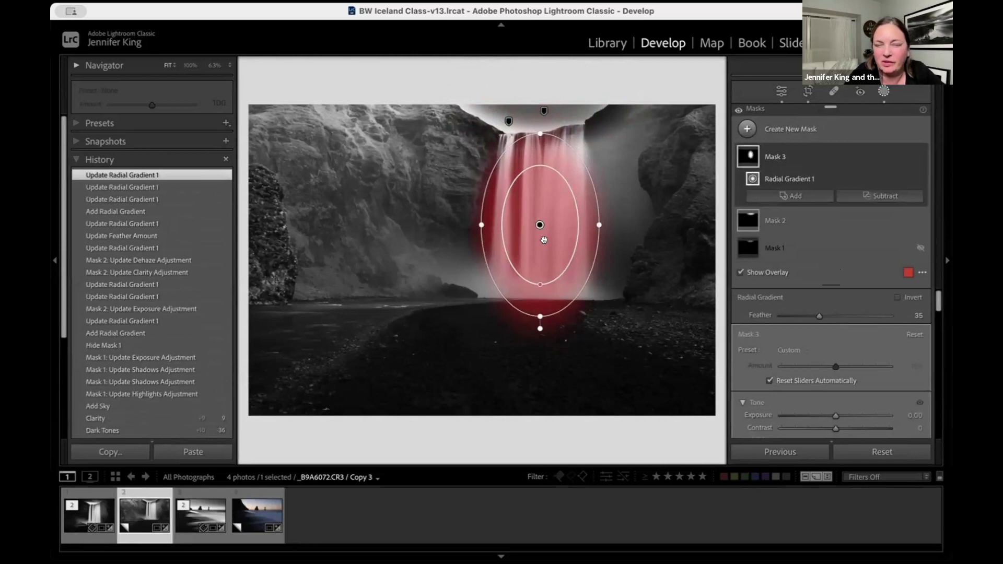
key(o)
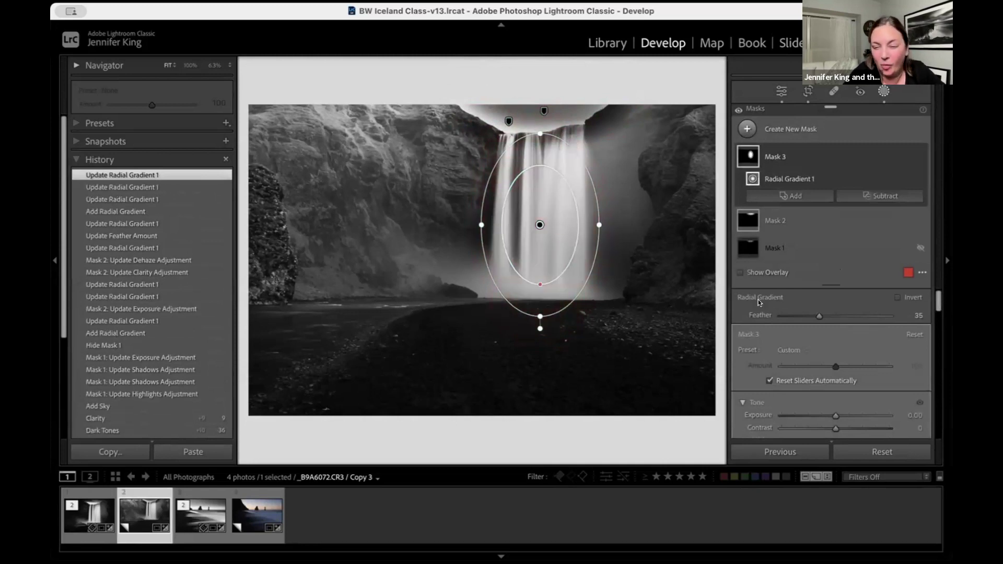
- Set the waterfall mask's Clarity to 47 and Dehaze to 5, shift it slightly left, and close the masking tool
scroll(767, 361, down, 3)
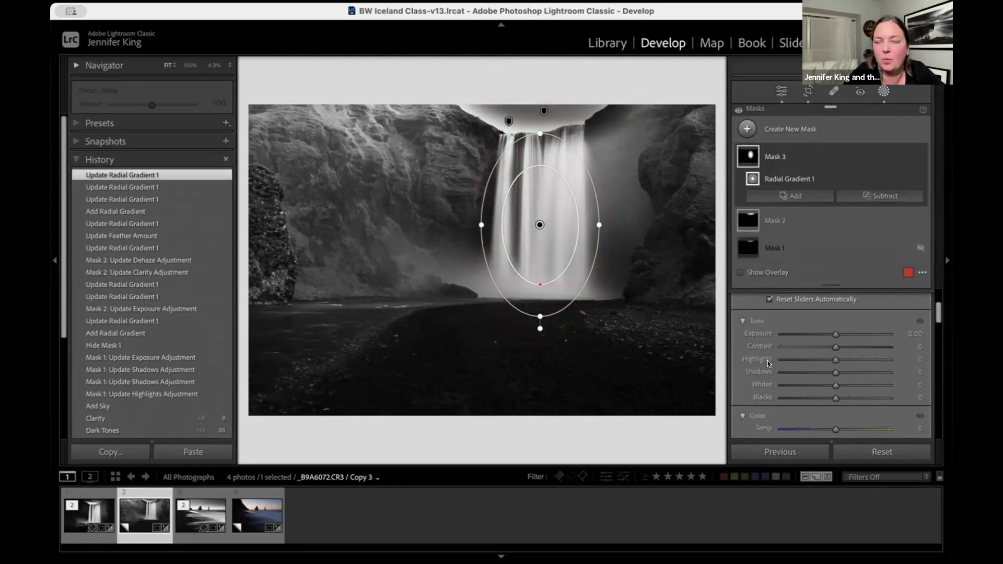
scroll(804, 378, down, 3)
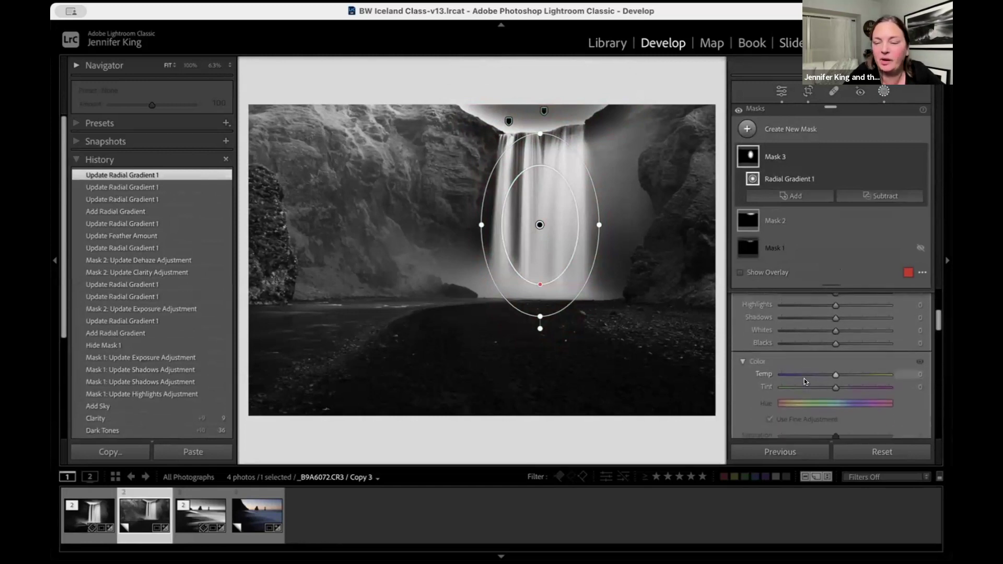
scroll(804, 378, down, 4)
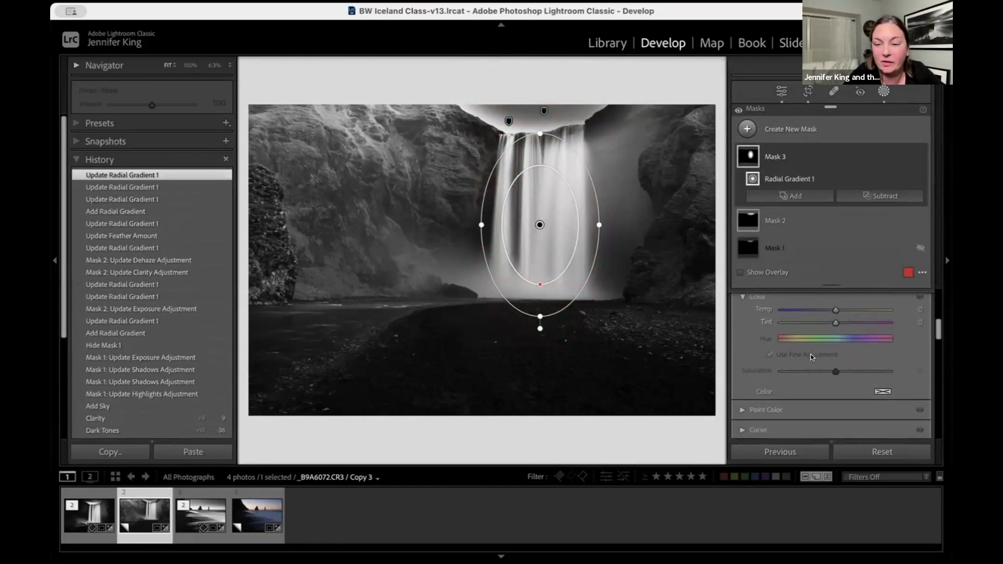
scroll(810, 353, down, 2)
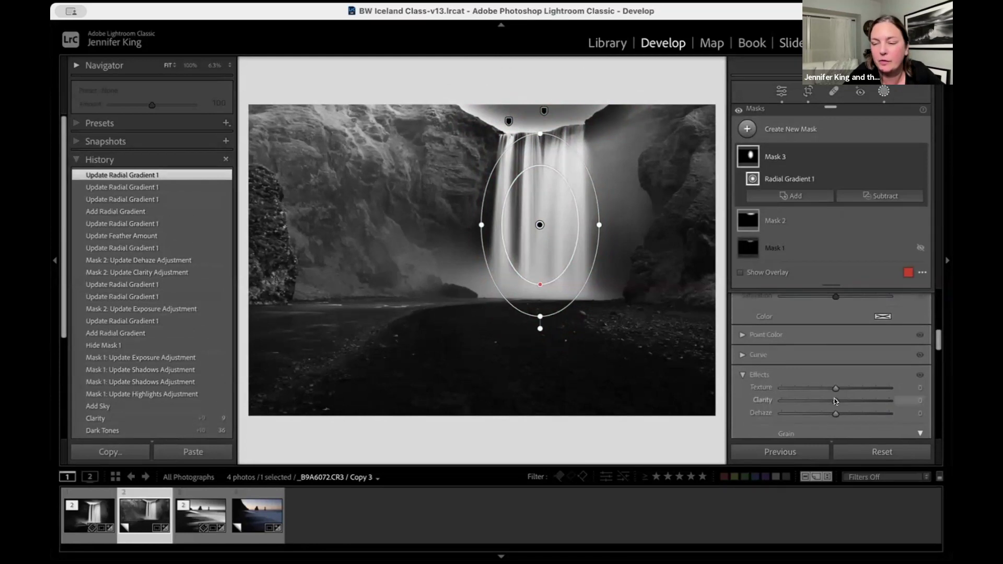
mouse_move(835, 401)
mouse_down()
mouse_move(860, 388)
mouse_move(833, 408)
mouse_move(853, 409)
mouse_move(837, 415)
mouse_up()
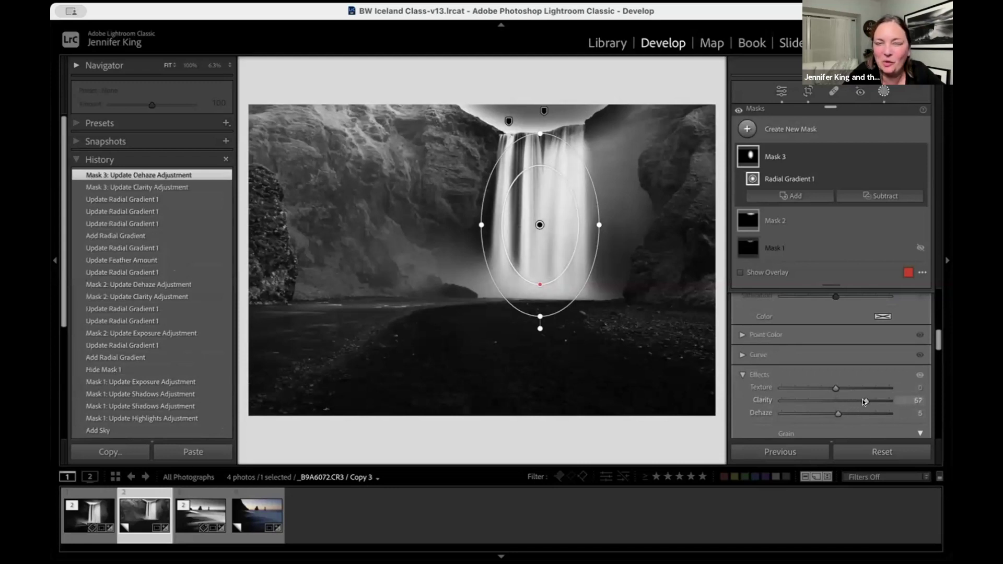
drag(859, 402, 859, 403)
mouse_move(567, 220)
mouse_down()
mouse_move(564, 201)
mouse_move(562, 217)
mouse_up()
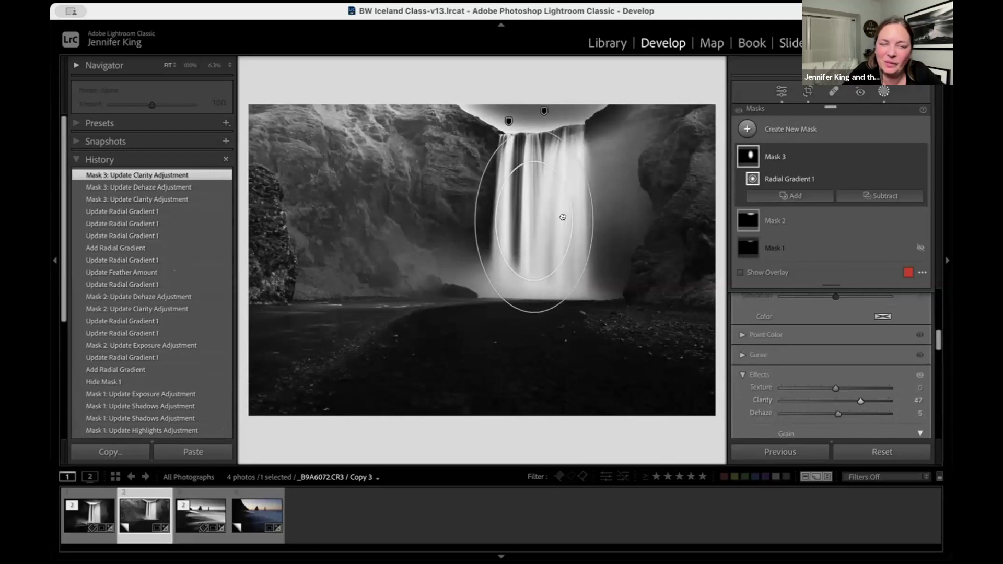
key(shift+w)
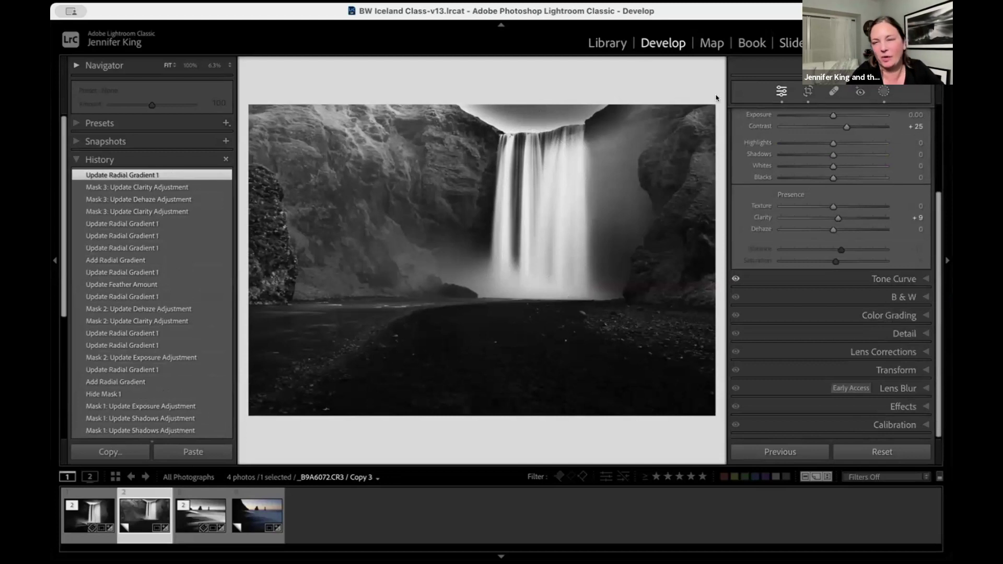
- Reopen the sky radial gradient mask, widen it across the sky, and adjust its position above the waterfall
click(879, 91)
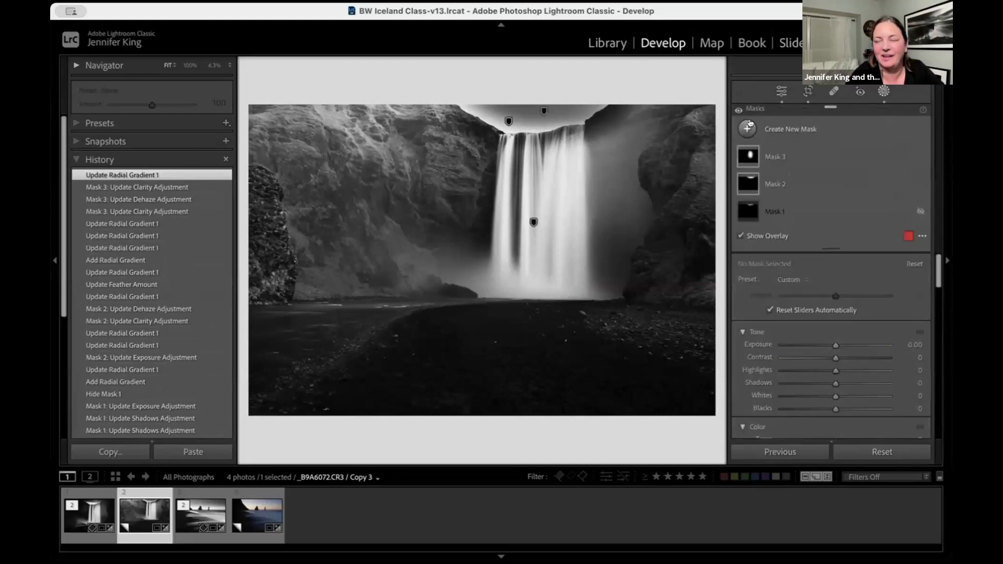
click(747, 208)
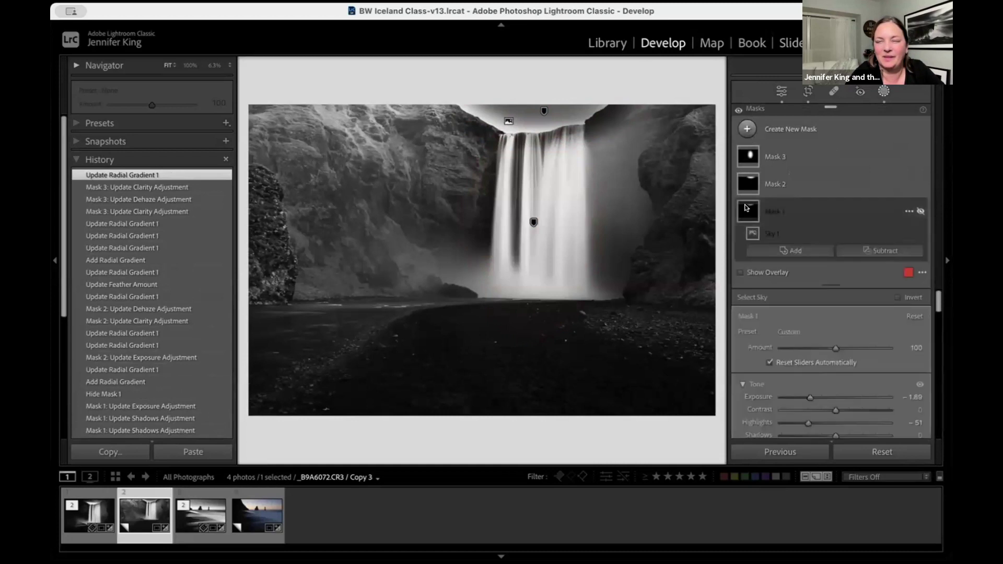
click(543, 113)
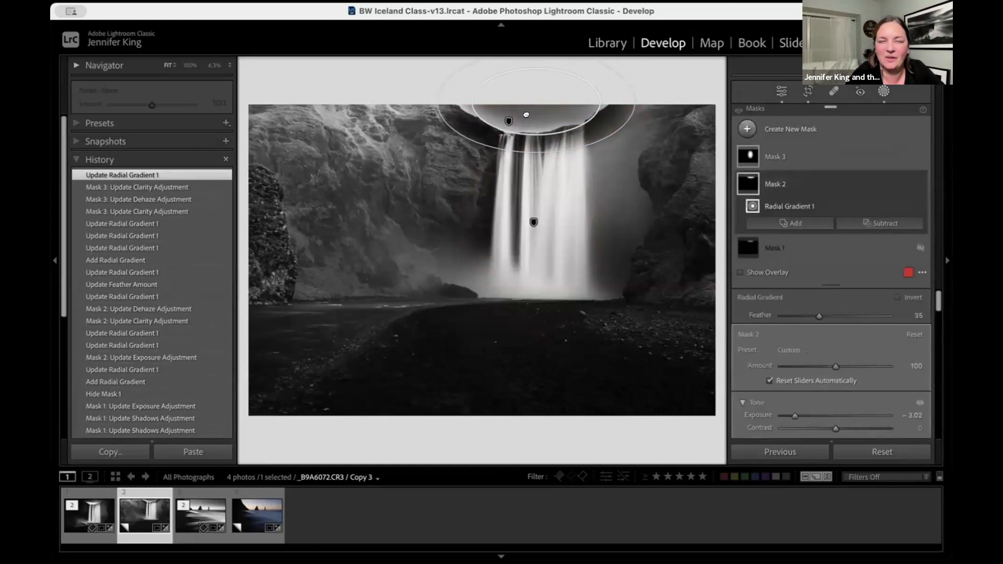
click(533, 113)
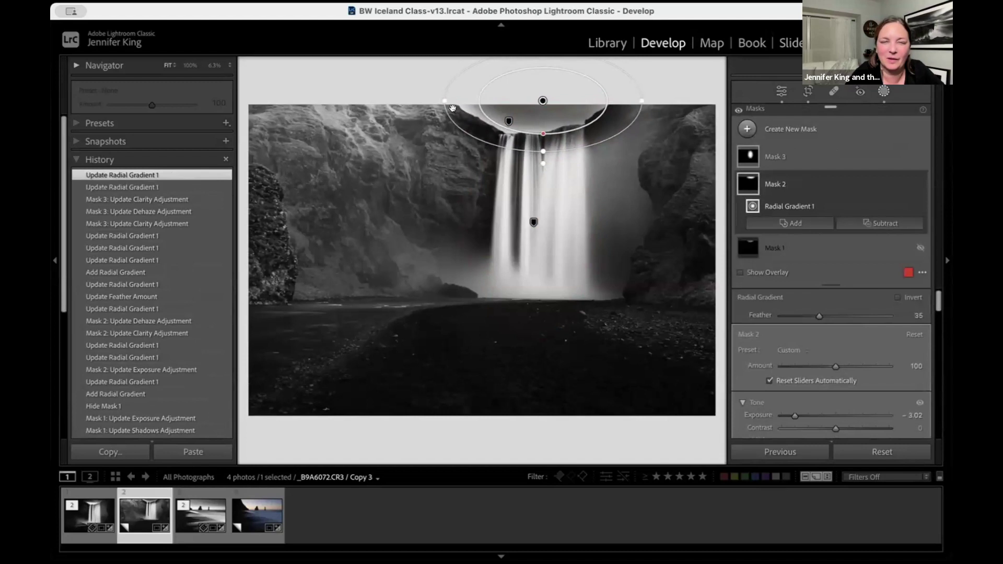
drag(440, 102, 415, 101)
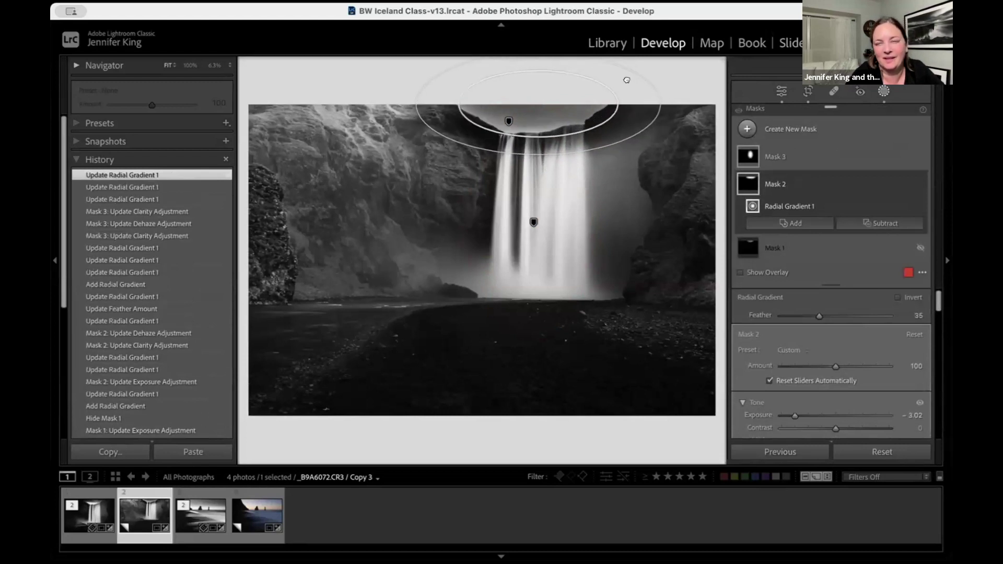
mouse_move(626, 73)
mouse_down()
mouse_move(628, 87)
mouse_move(626, 75)
mouse_up()
- Shift the waterfall's radial gradient slightly right to center it on the falls, and close the masking tool
click(533, 222)
mouse_move(533, 219)
mouse_down()
mouse_move(524, 215)
mouse_move(538, 219)
mouse_up()
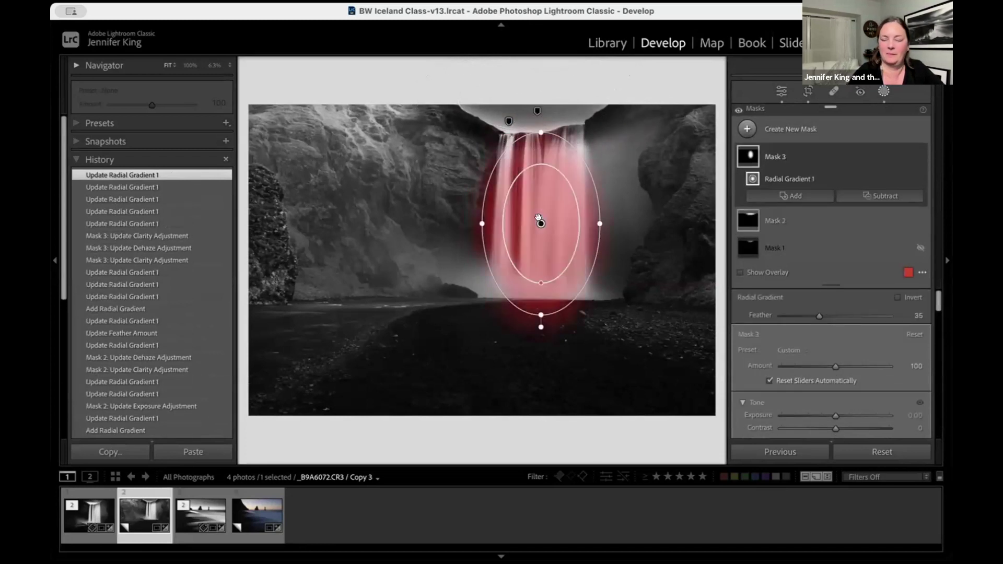
key(shift+w)
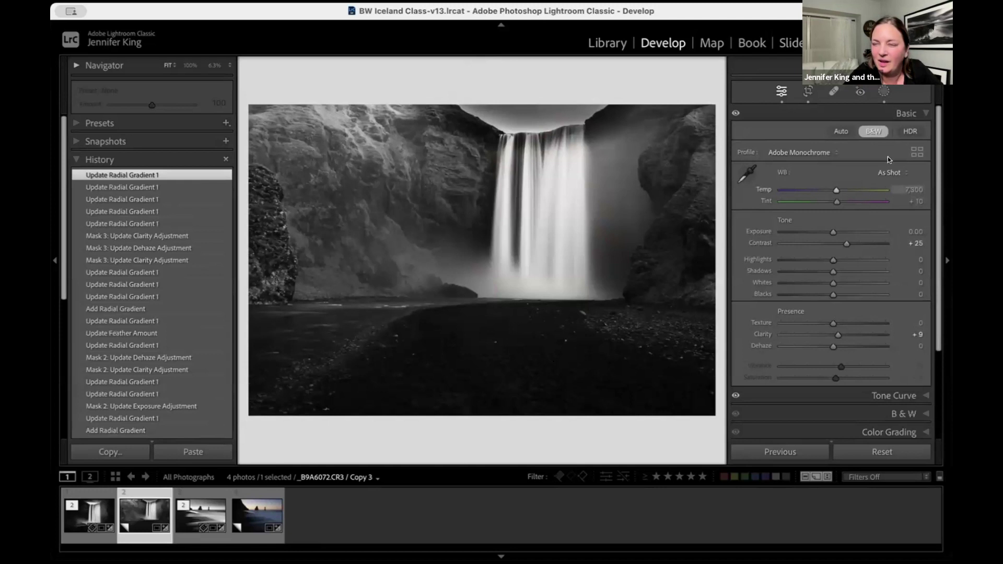
- Create a wide radial gradient mask over the dark foreground below the waterfall and position it toward the photo's lower right
click(883, 92)
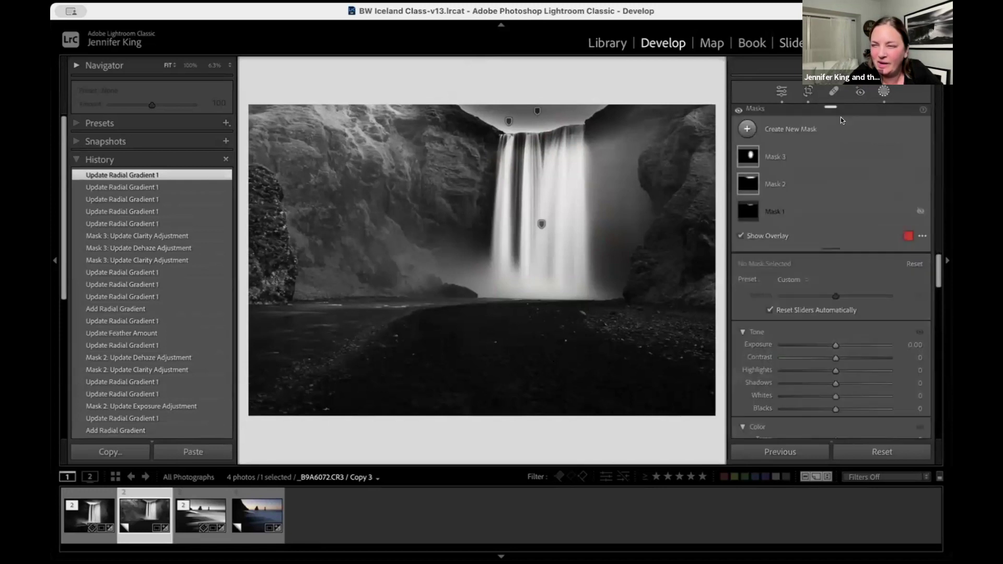
click(747, 129)
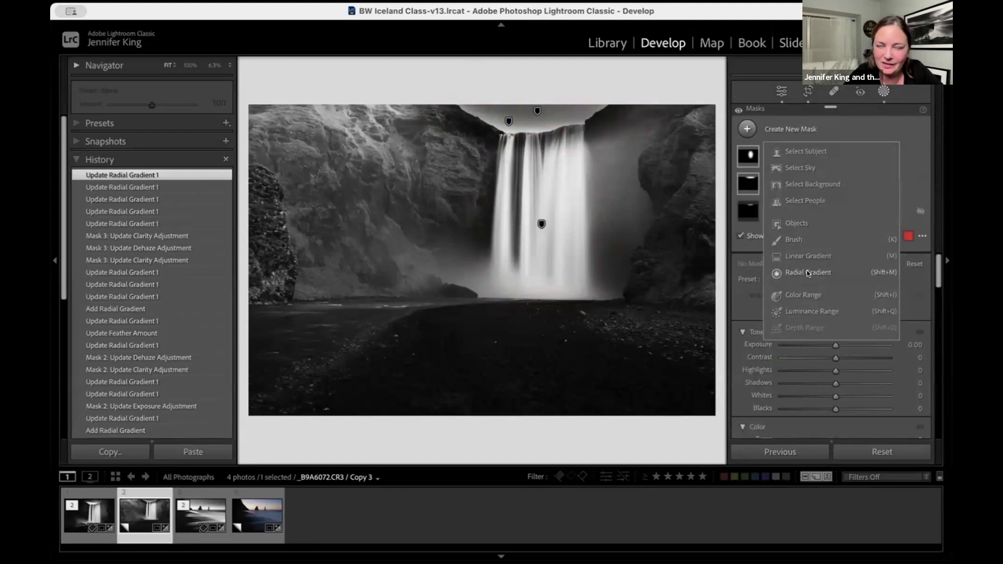
click(807, 272)
drag(483, 353, 666, 413)
drag(558, 279, 608, 328)
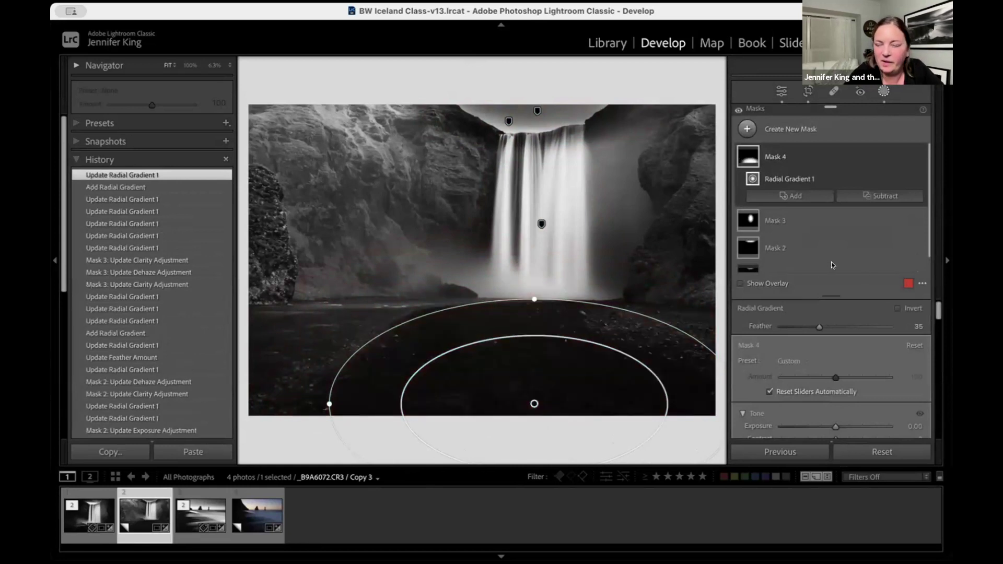
- Set the foreground mask's Clarity to 96, widen and reposition its radial gradient, and close the masking tool
scroll(795, 328, down, 2)
scroll(794, 328, down, 8)
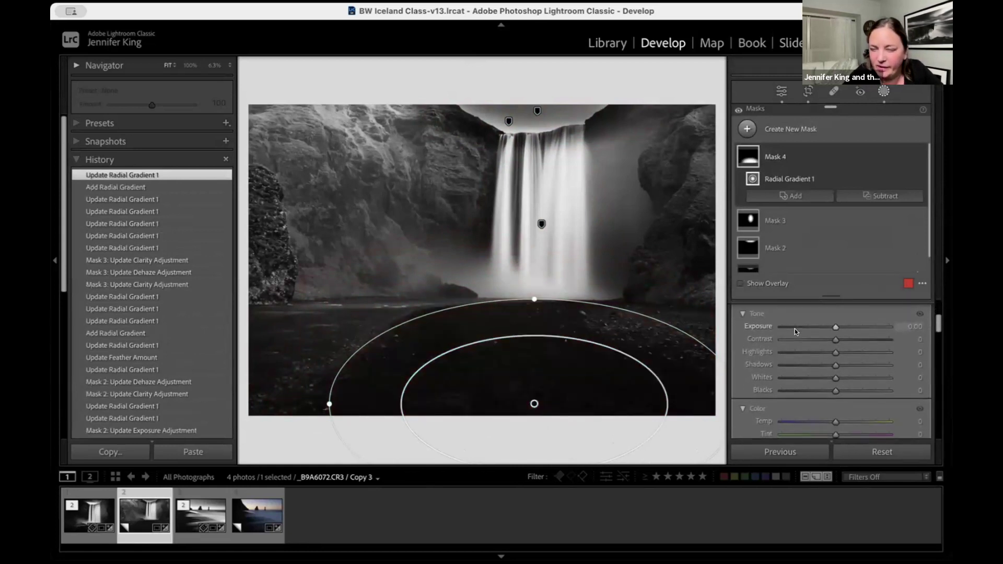
scroll(794, 330, down, 5)
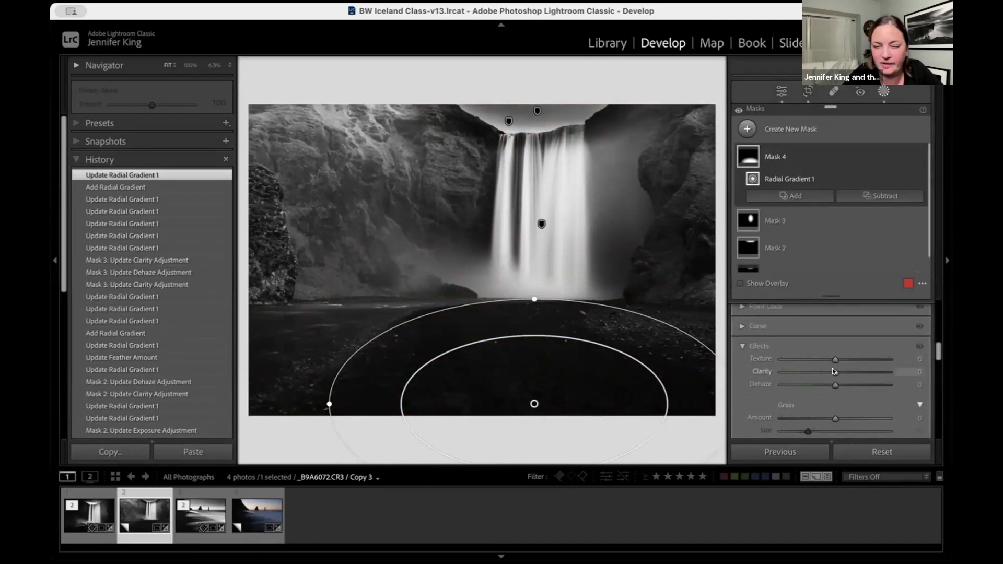
drag(832, 370, 883, 369)
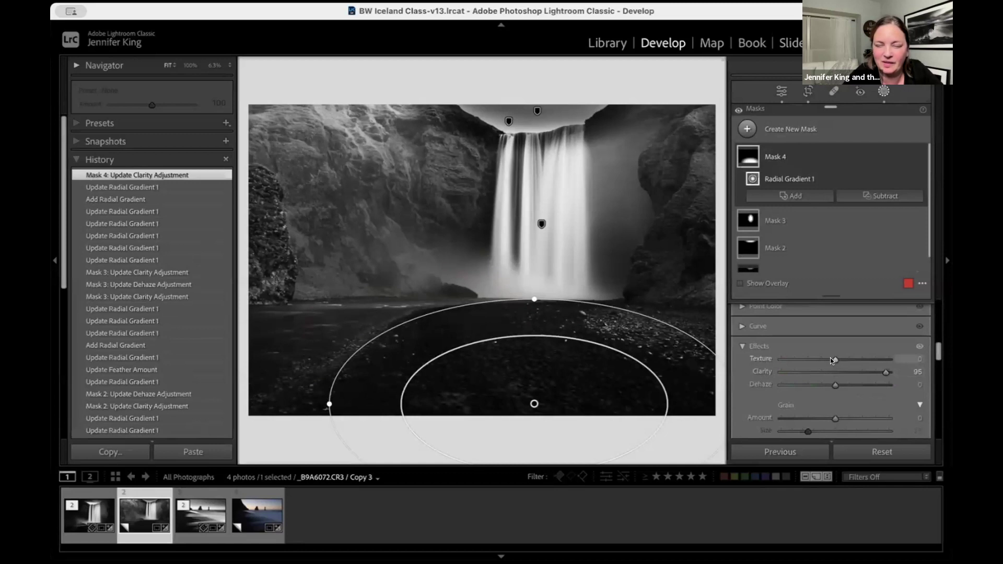
drag(329, 401, 290, 403)
mouse_move(387, 381)
mouse_down()
mouse_move(368, 384)
mouse_move(376, 374)
mouse_move(387, 381)
mouse_move(392, 364)
mouse_up()
key(shift+w)
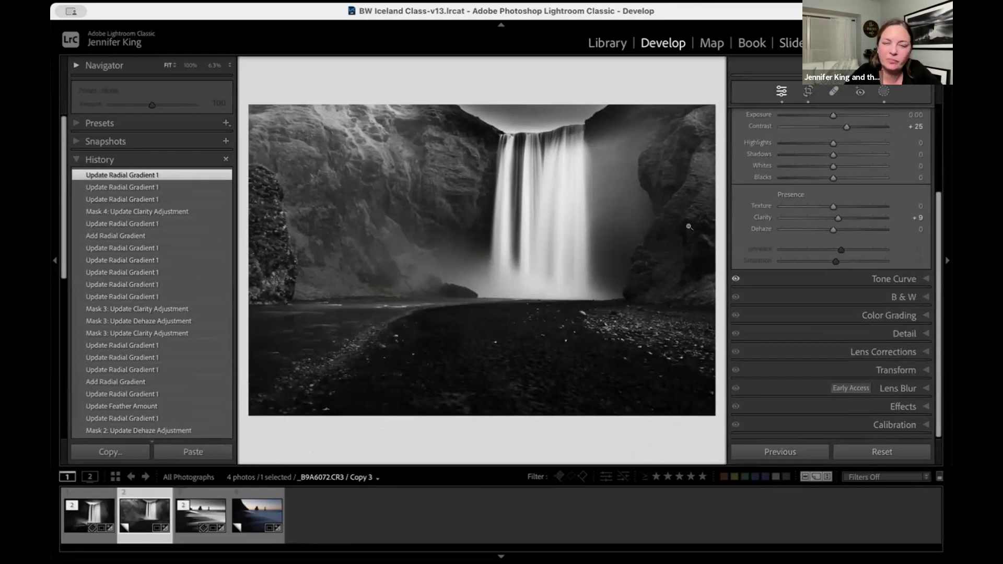
- Try a post-crop vignette Amount of +2 and reset it to 0
click(882, 92)
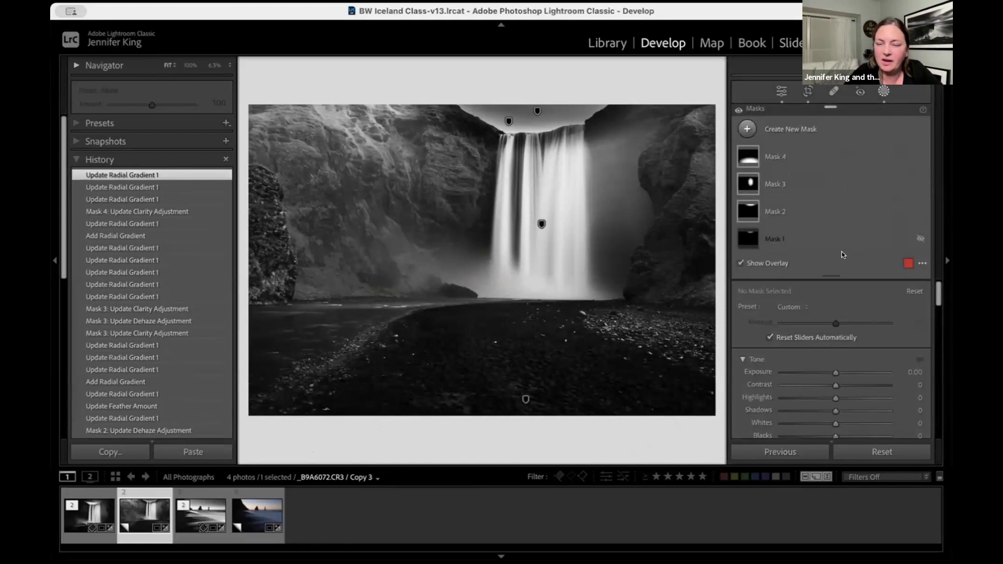
key(shift+w)
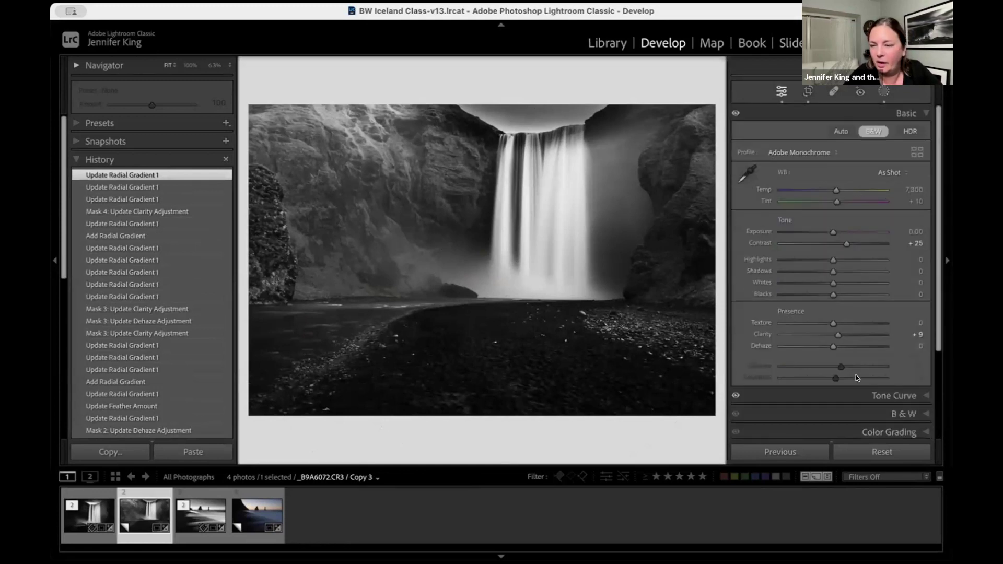
scroll(855, 375, down, 5)
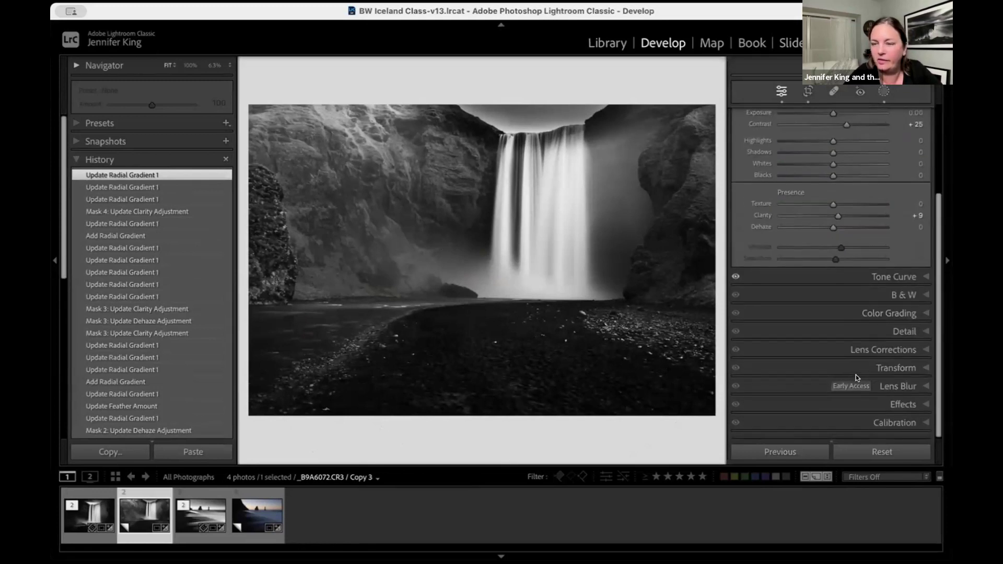
click(804, 405)
mouse_move(820, 297)
mouse_down()
mouse_move(796, 300)
mouse_move(834, 294)
mouse_up()
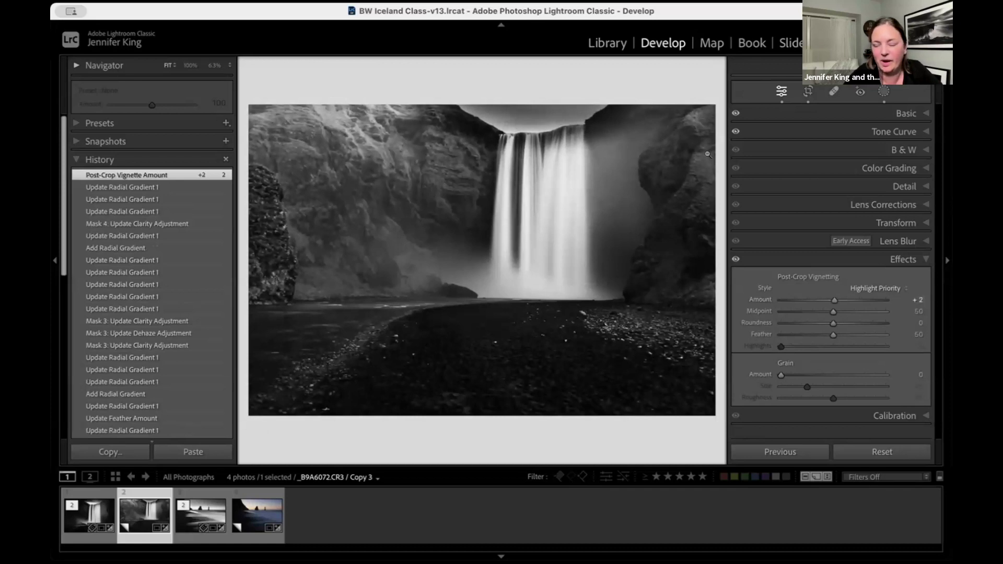
double_click(759, 300)
- Add a new radial gradient mask larger than the photo, with its center beyond the image's left side
click(882, 90)
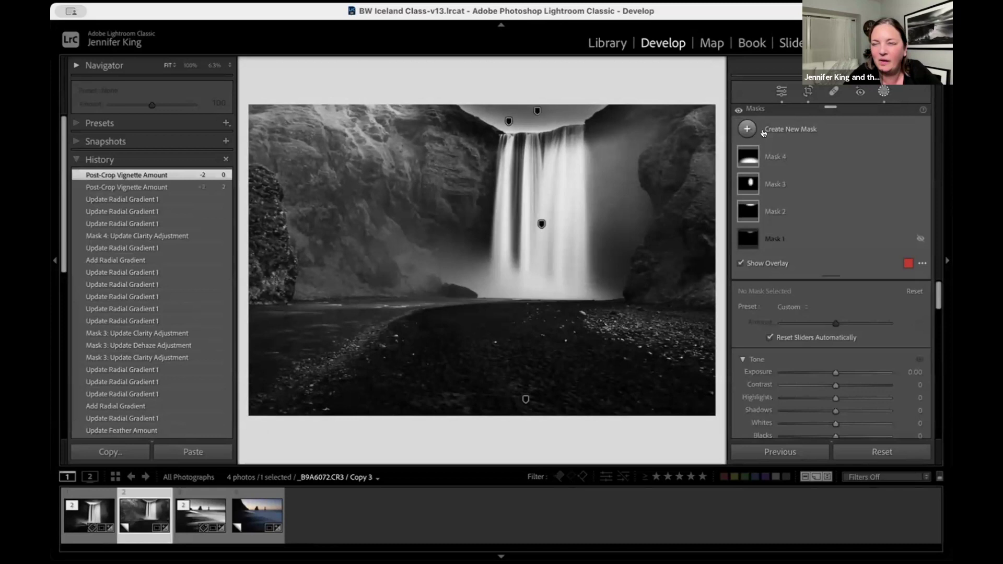
click(748, 128)
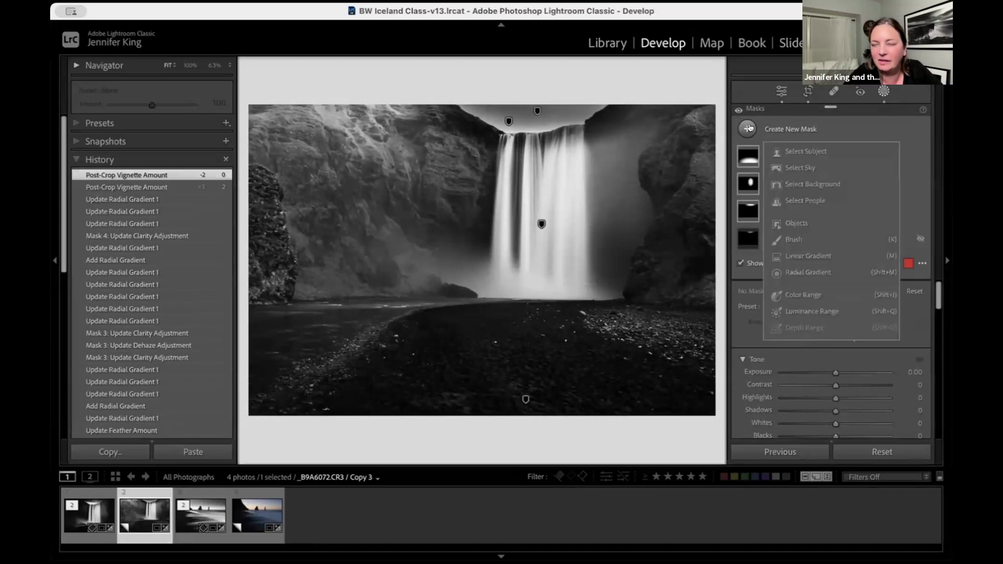
click(805, 270)
key(super+minus)
key(super+minus)
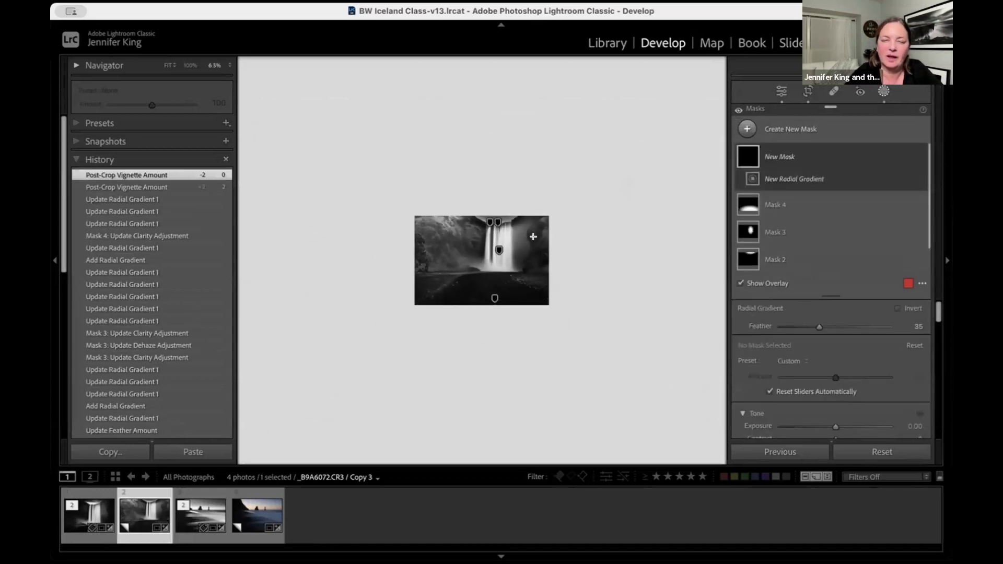
drag(370, 184, 495, 295)
drag(499, 250, 518, 356)
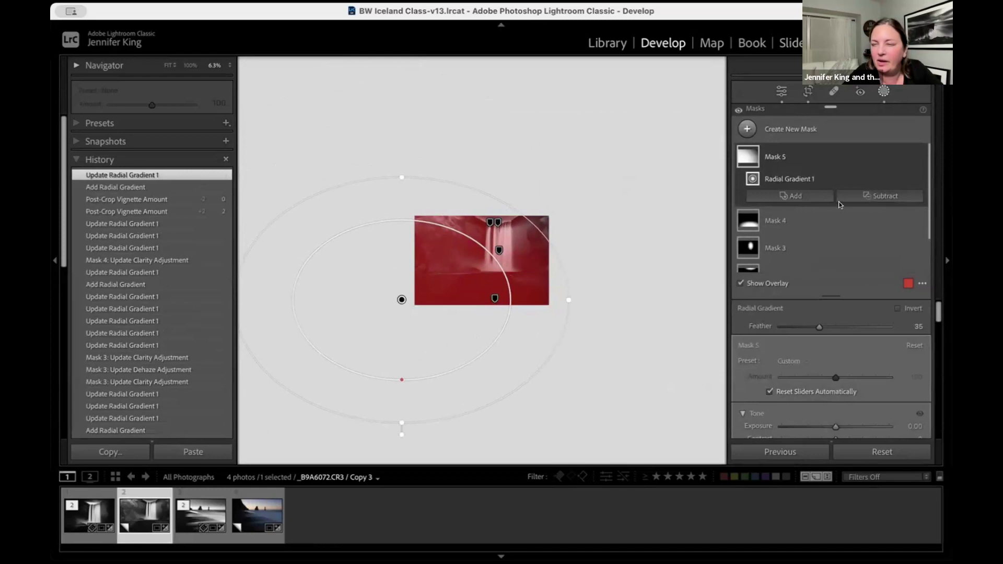
- Invert the large radial gradient mask and shift it so it covers mainly the right-hand cliffs, with the whole photo fitted in view
click(901, 157)
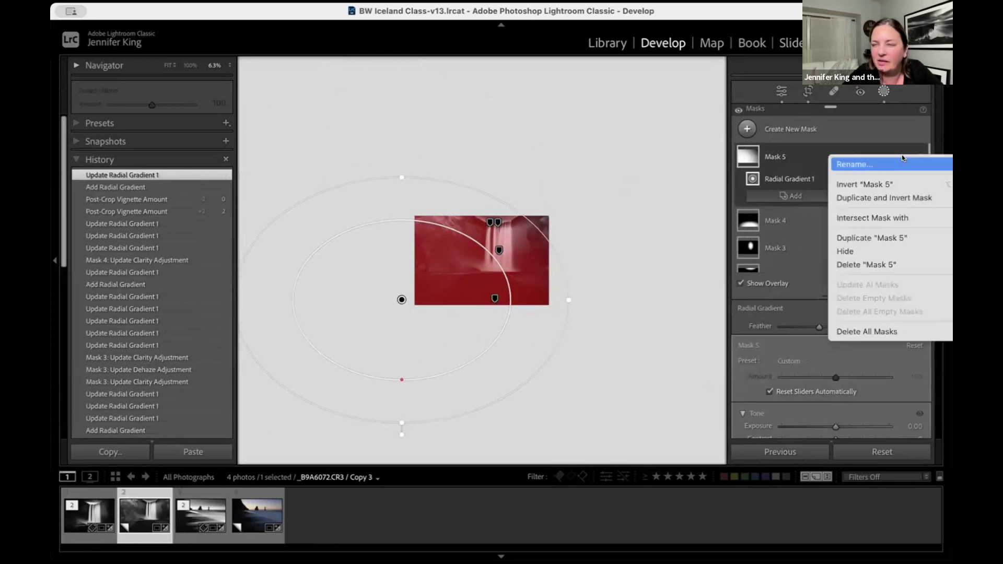
click(865, 185)
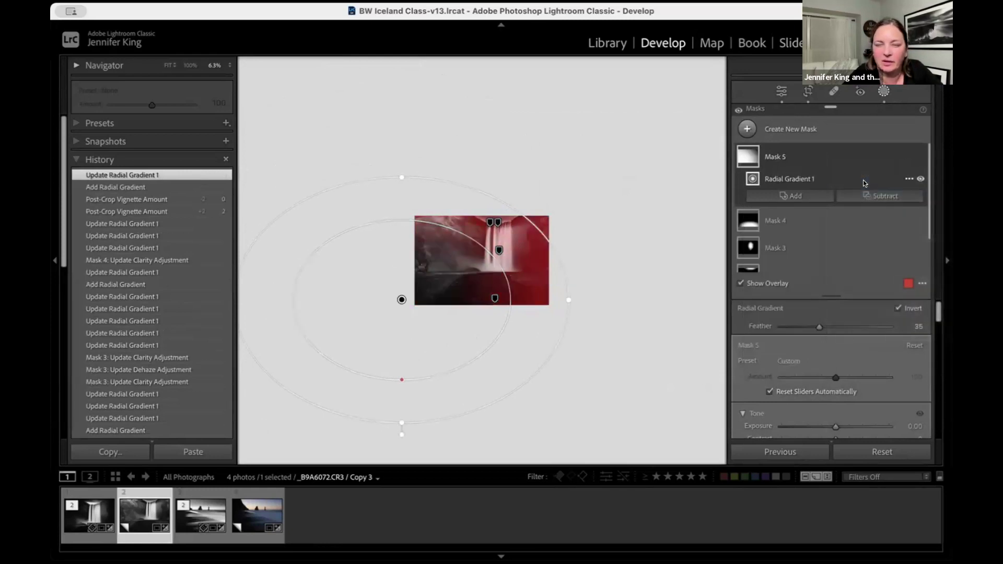
drag(517, 246, 550, 221)
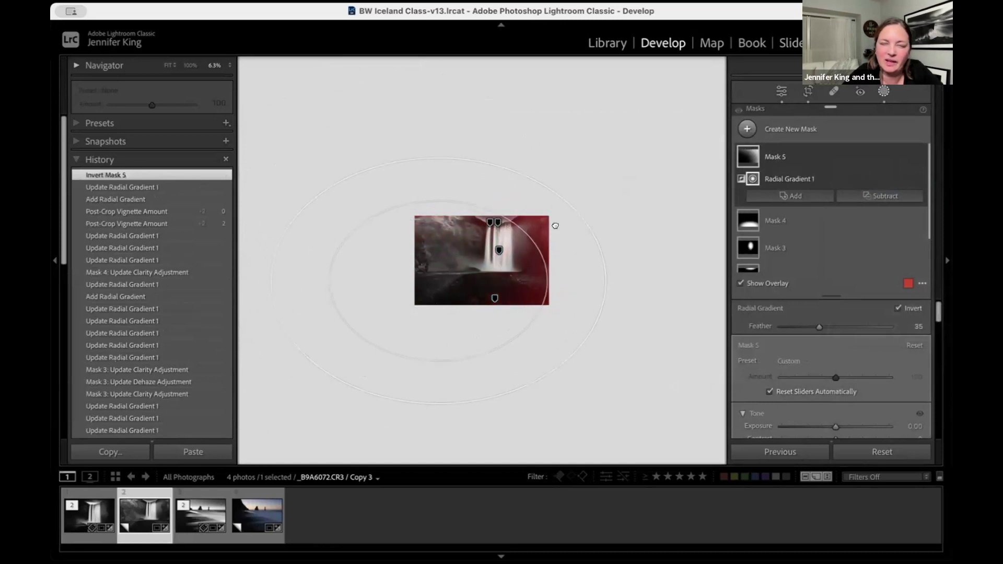
drag(559, 229, 560, 228)
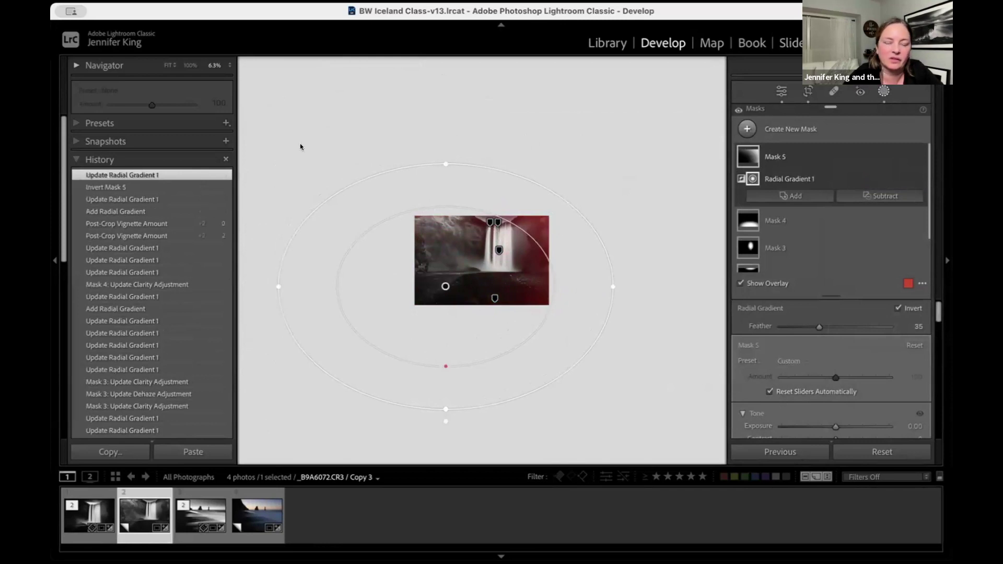
click(167, 65)
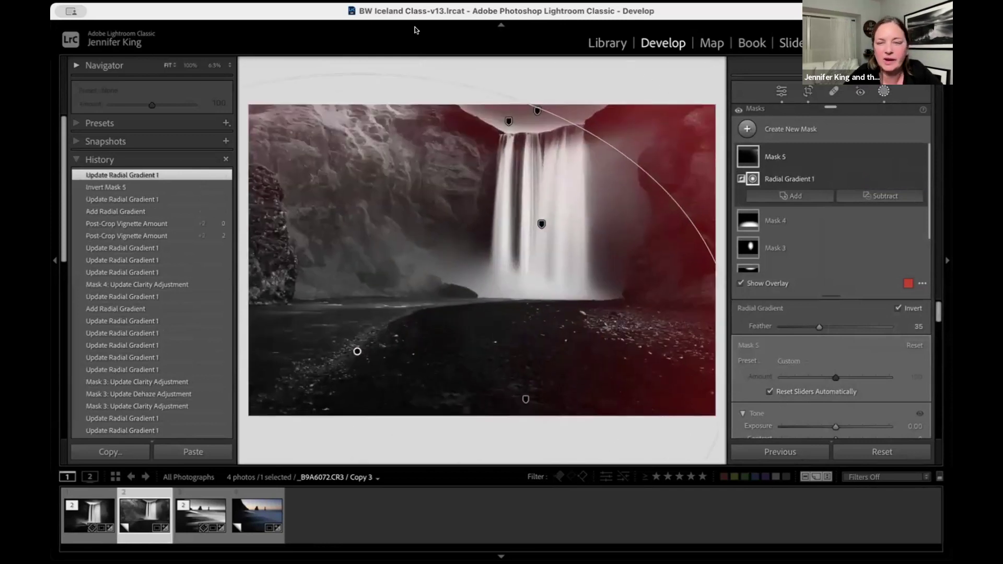
- Hide the inverted mask's overlay, set its Highlights to -34 and Exposure to -1.76, and close the masking tool
mouse_move(748, 225)
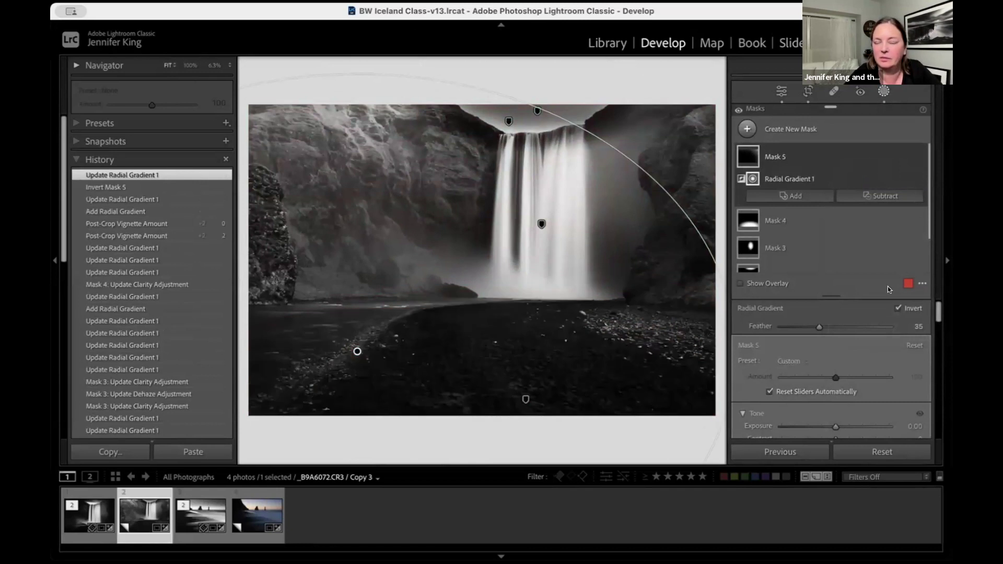
scroll(869, 368, down, 3)
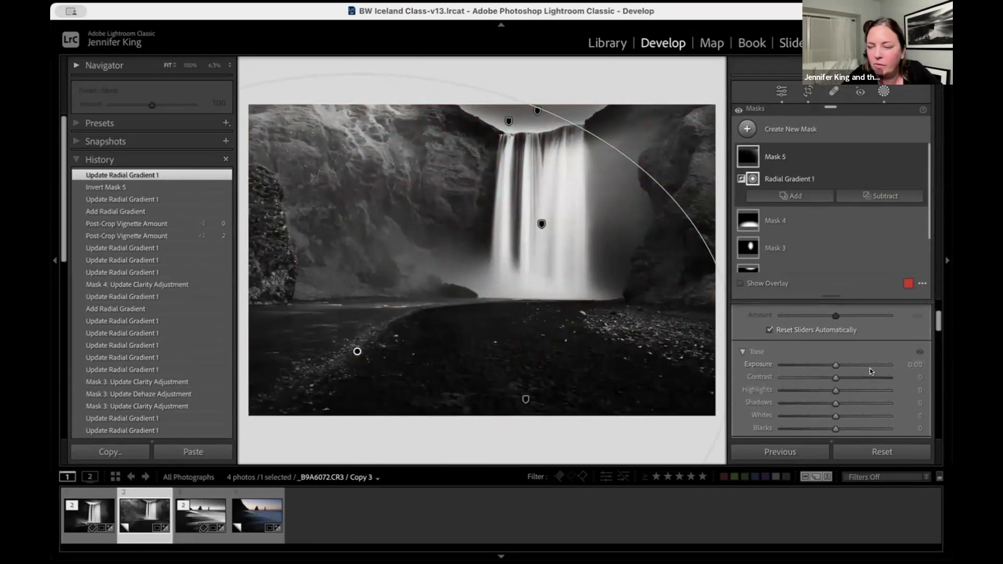
scroll(870, 368, down, 1)
drag(835, 365, 807, 338)
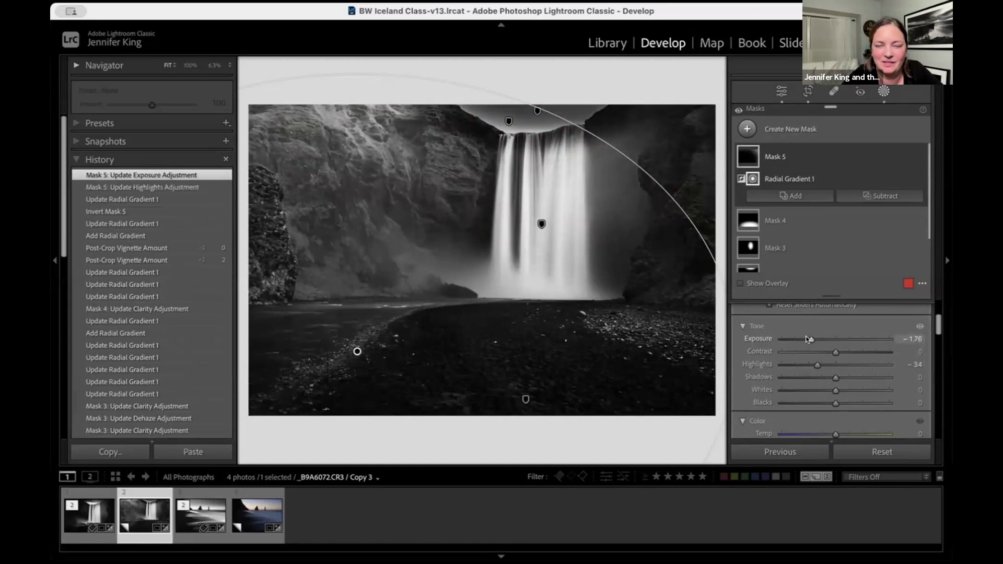
key(shift+w)
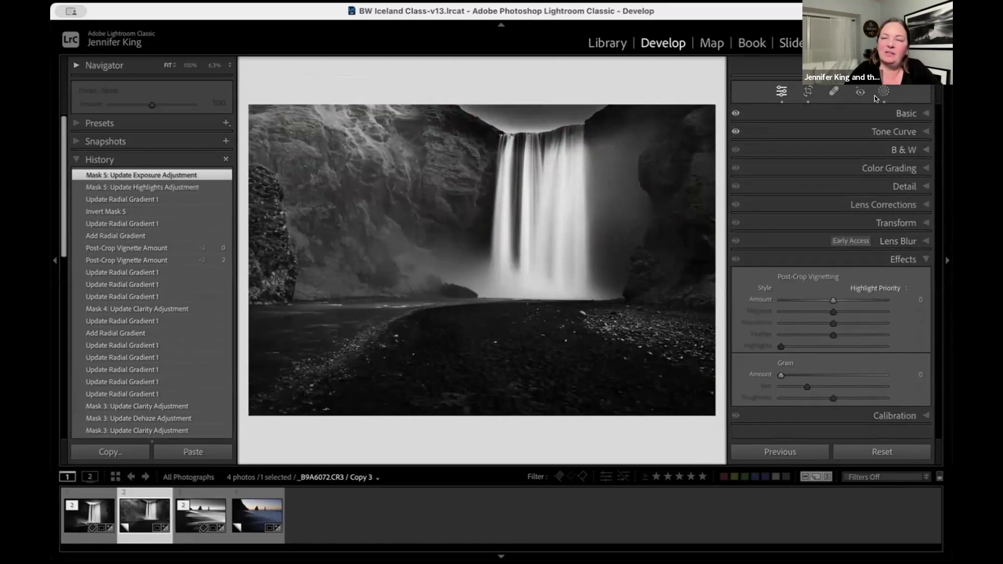
- Reopen the sky radial gradient mask, shift it slightly right and down, widen it, and close the masking tool
click(882, 91)
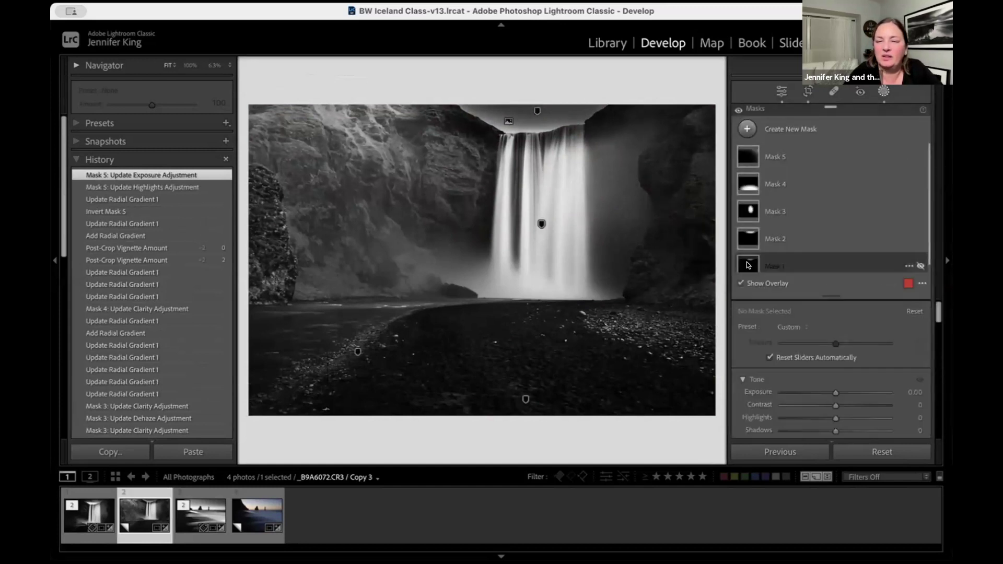
click(748, 265)
click(536, 111)
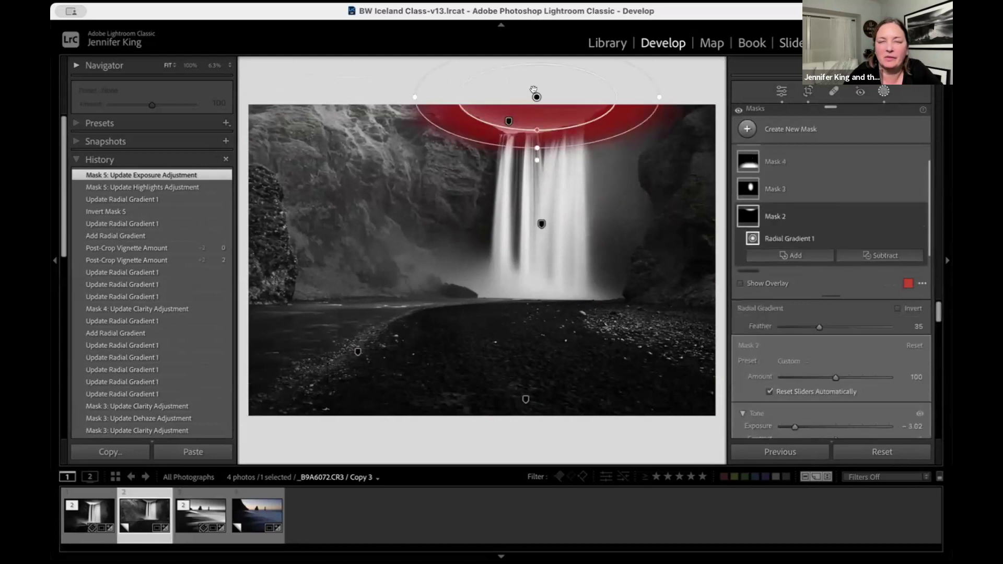
mouse_move(534, 101)
mouse_down()
mouse_move(506, 76)
mouse_move(560, 88)
mouse_move(544, 113)
mouse_move(546, 104)
mouse_up()
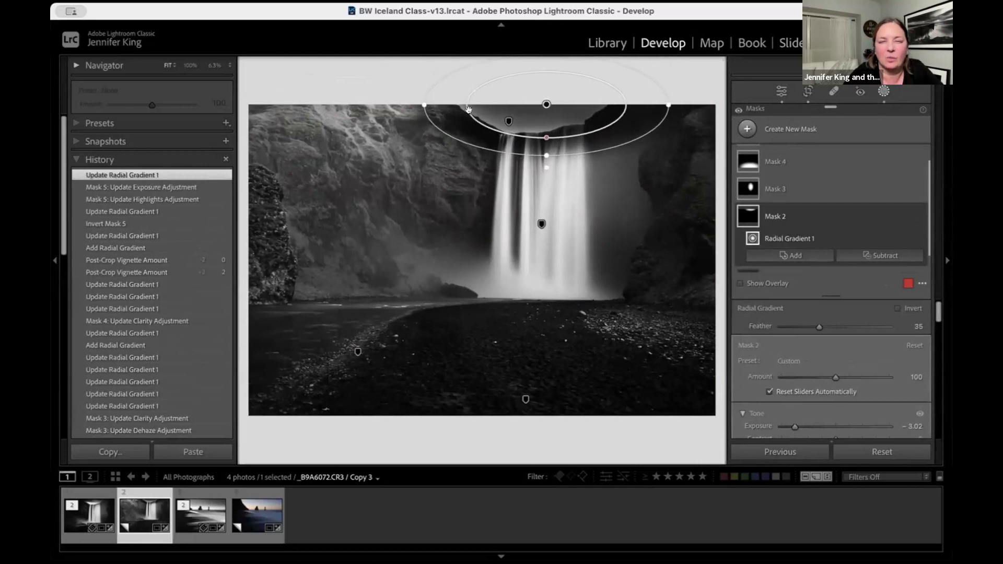
drag(416, 106, 408, 107)
drag(511, 100, 519, 102)
key(shift+w)
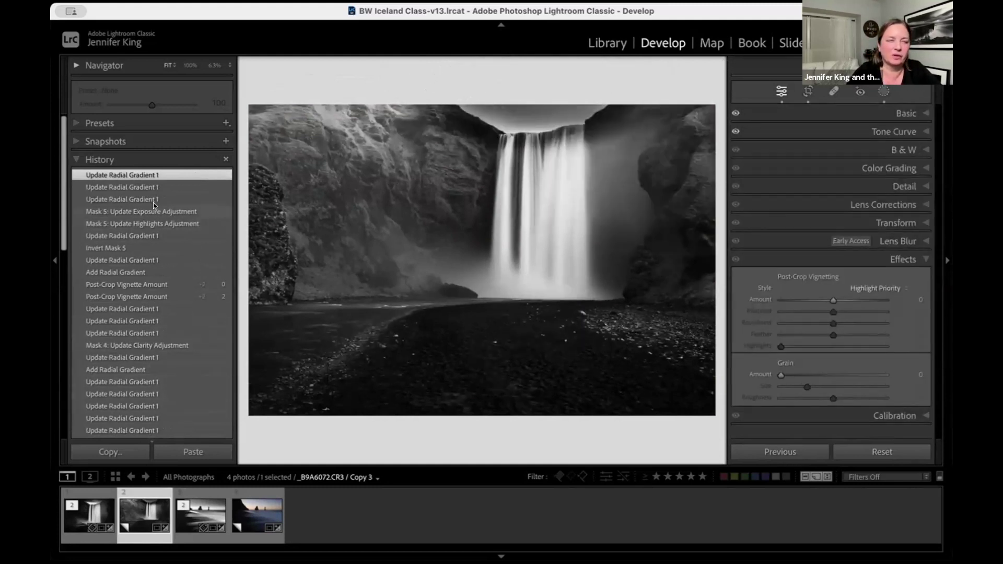
- Open the finished waterfall version with shadow clipping shown and brush a new mask over the clipped area at the photo's right edge
click(86, 516)
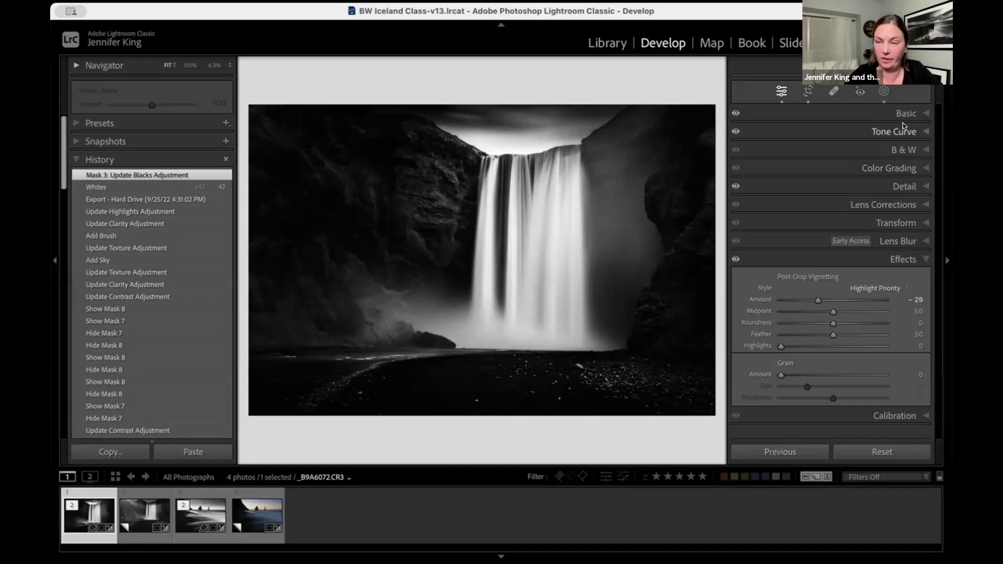
scroll(737, 88, up, 4)
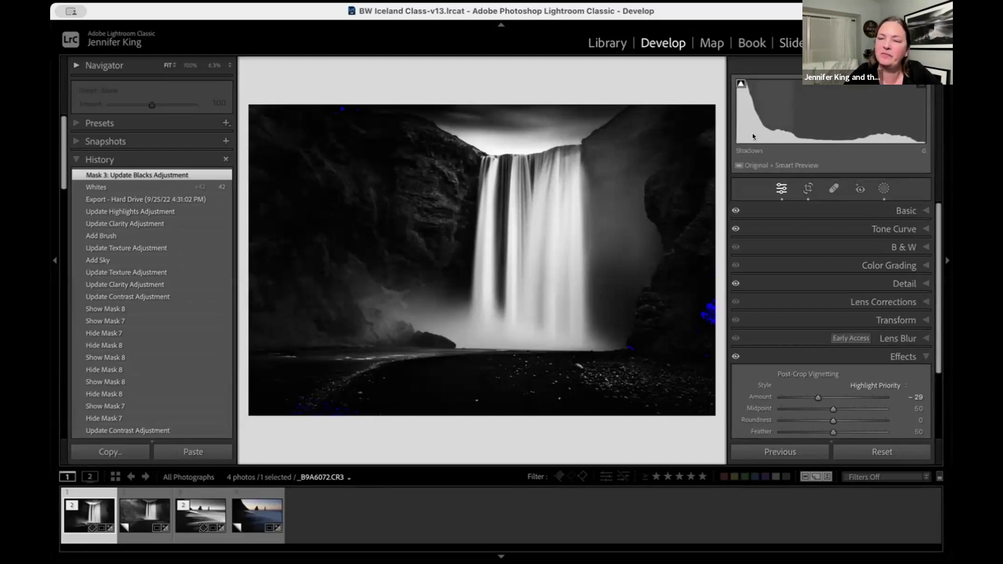
click(883, 187)
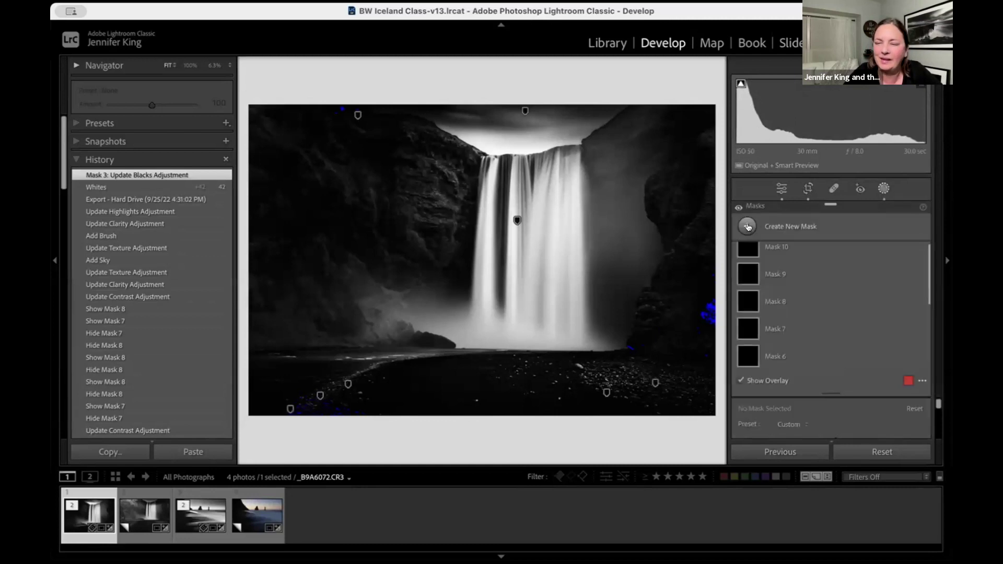
click(747, 226)
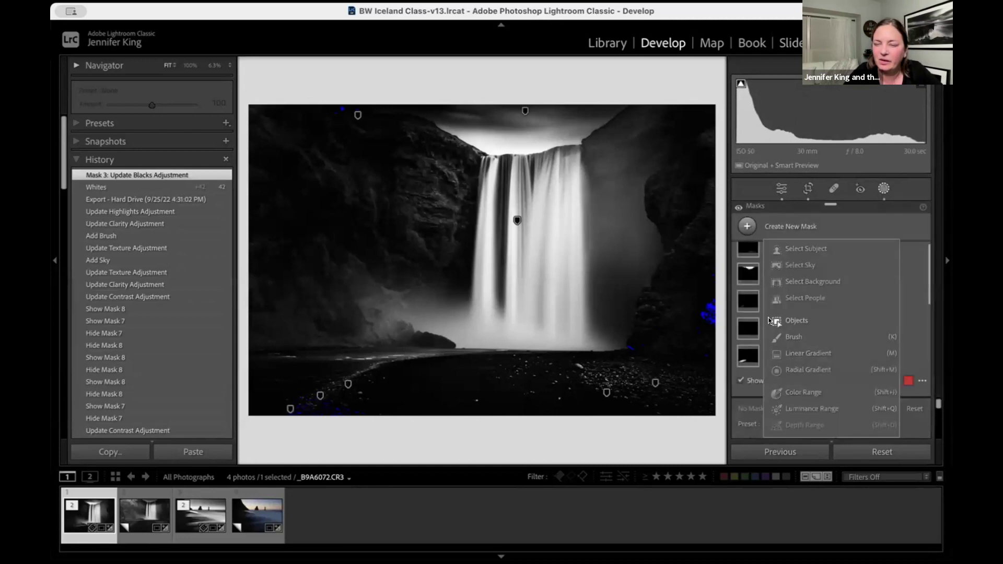
click(795, 332)
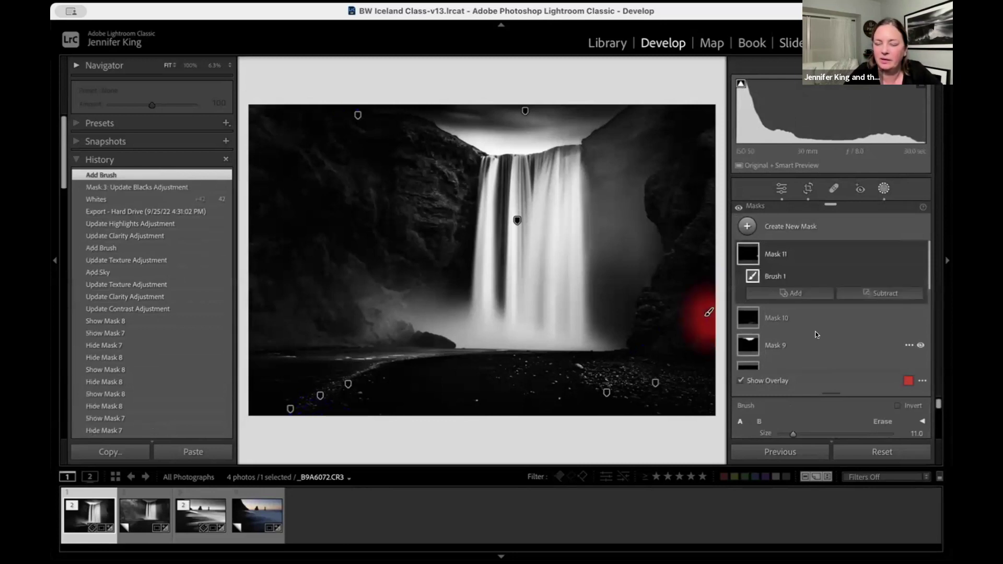
- Hide the new brush mask's overlay and set its Blacks to 7
key(o)
scroll(814, 340, down, 8)
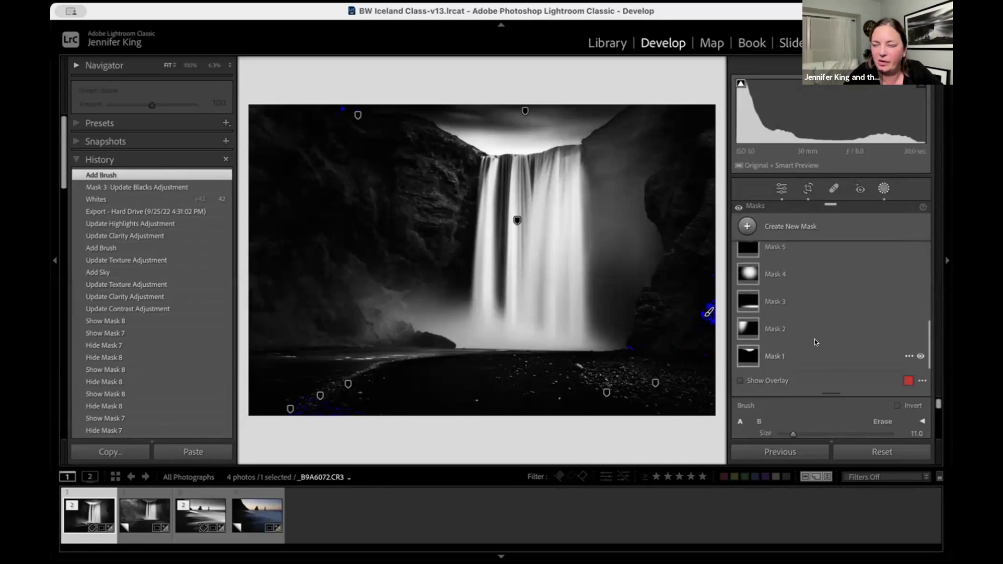
scroll(826, 418, down, 2)
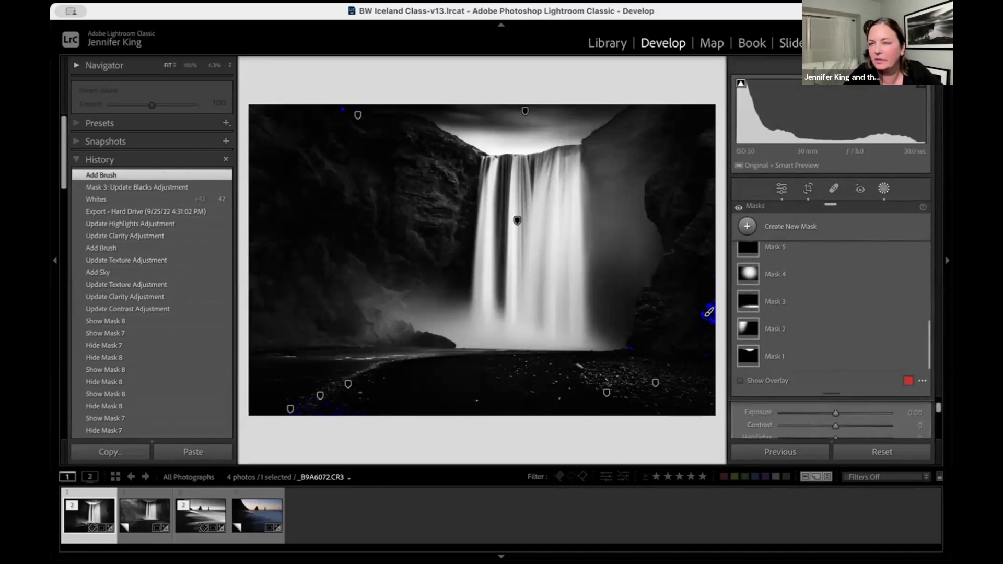
scroll(870, 335, down, 3)
scroll(869, 334, down, 2)
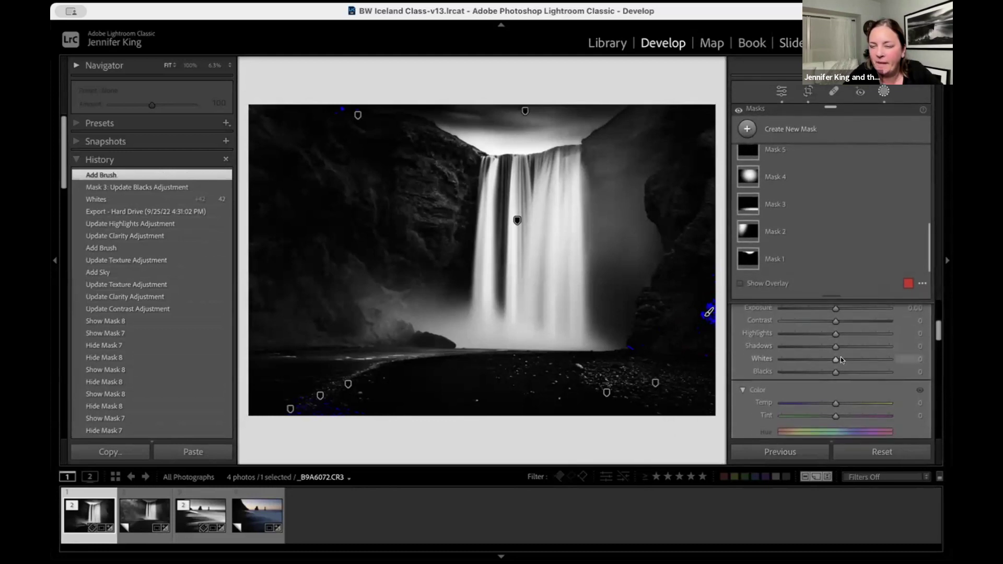
drag(834, 371, 835, 372)
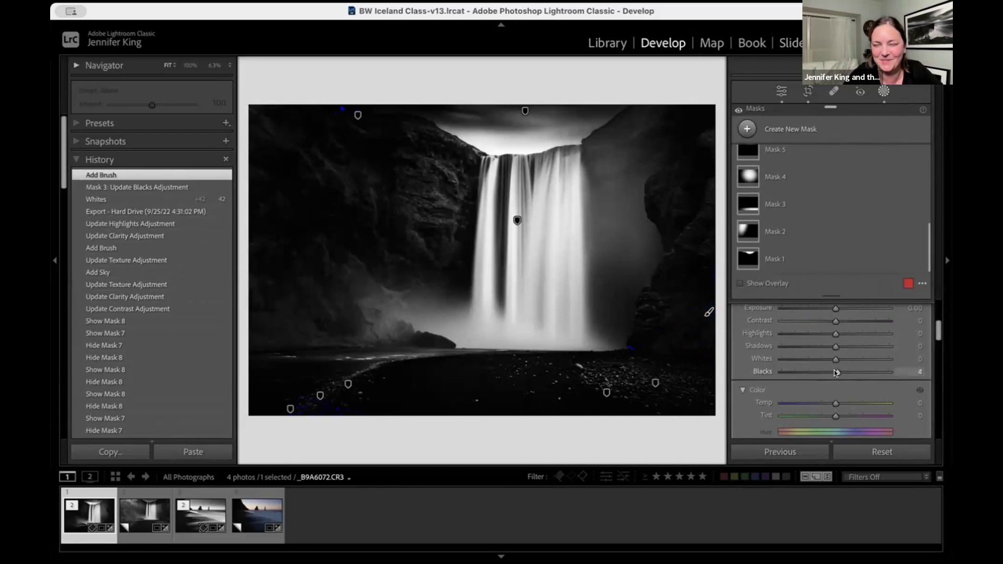
drag(835, 372, 838, 372)
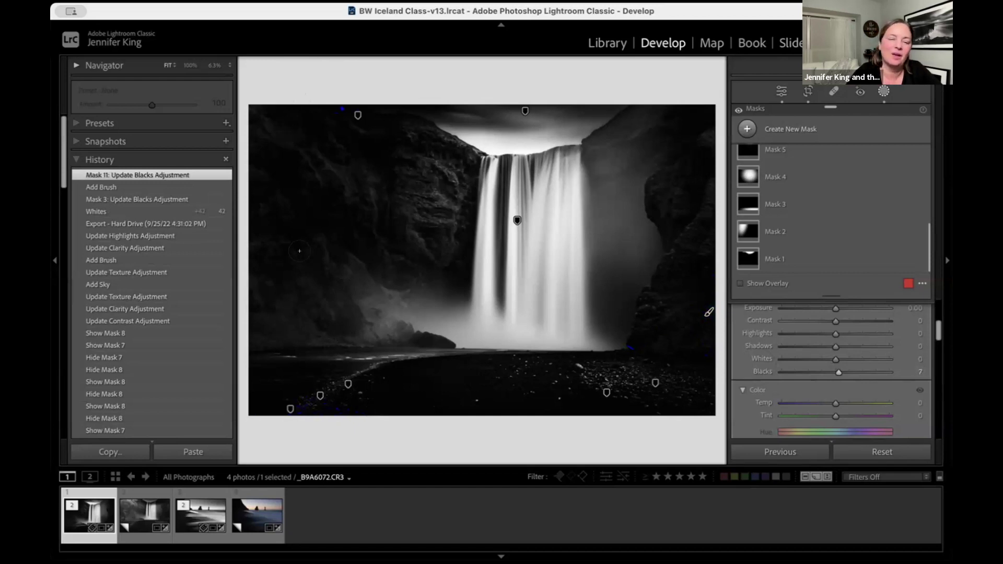
- Examine the coverage of the foreground, right-edge, left-cliff and sky masks one by one, and close the masking tool
click(347, 384)
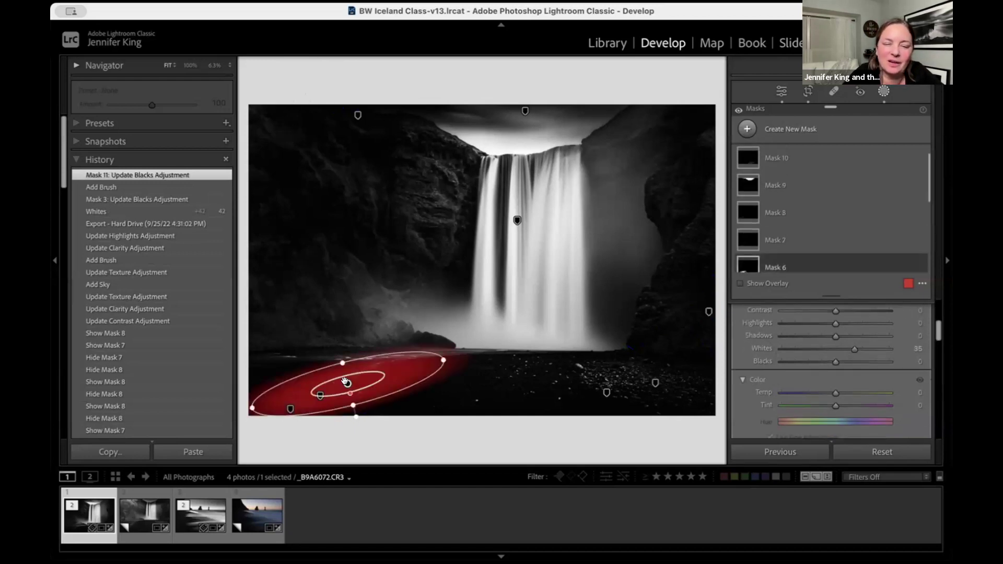
click(317, 395)
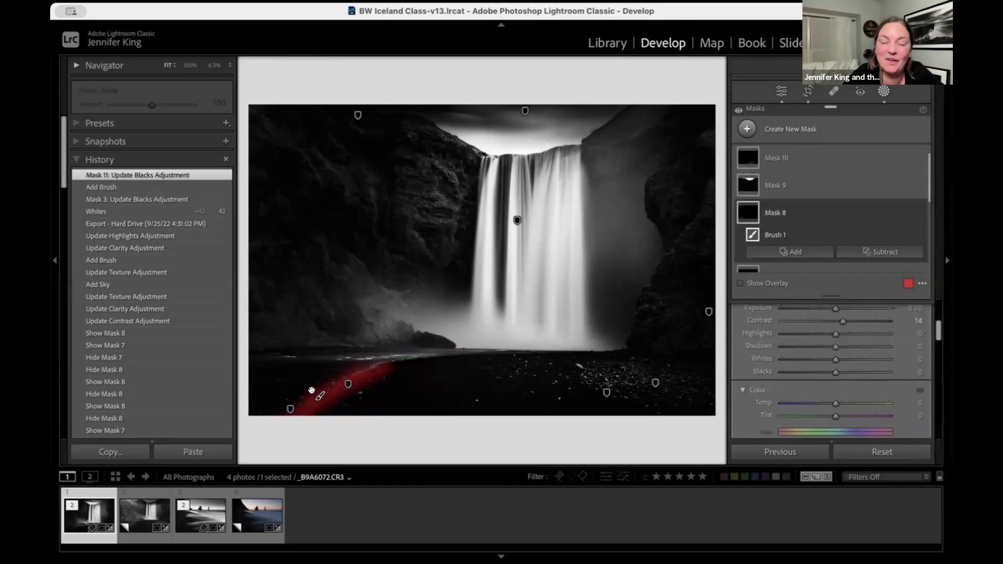
click(288, 410)
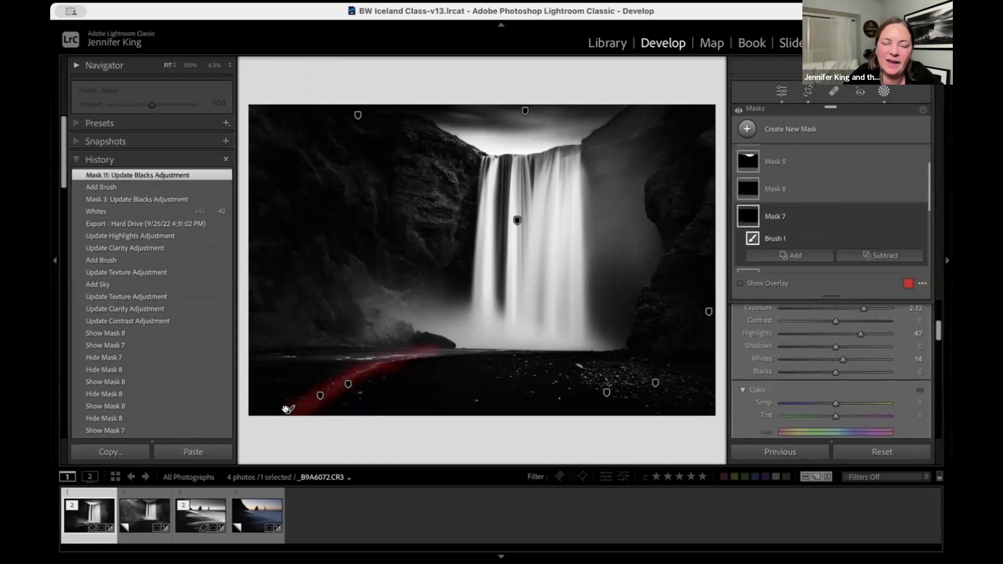
click(320, 396)
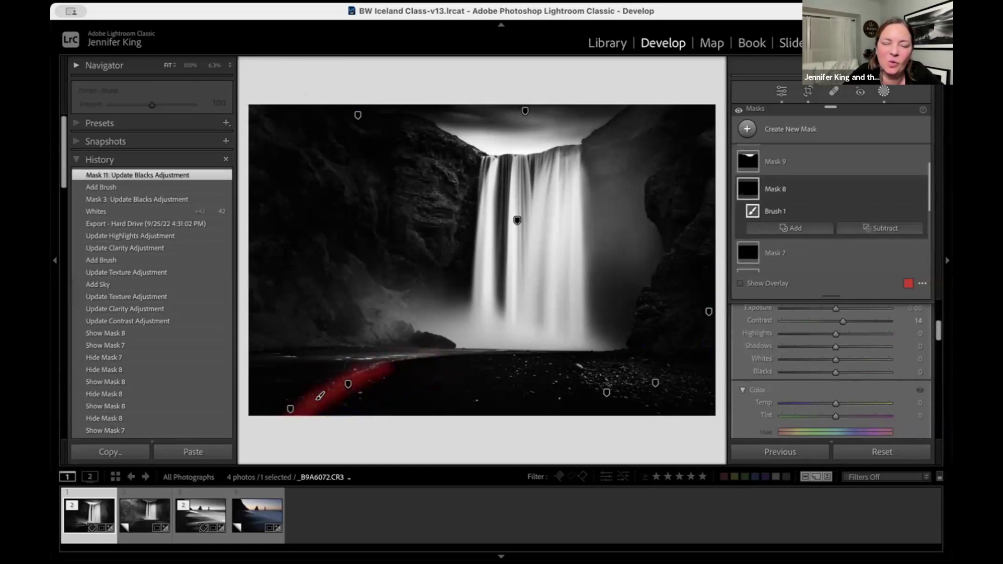
click(347, 384)
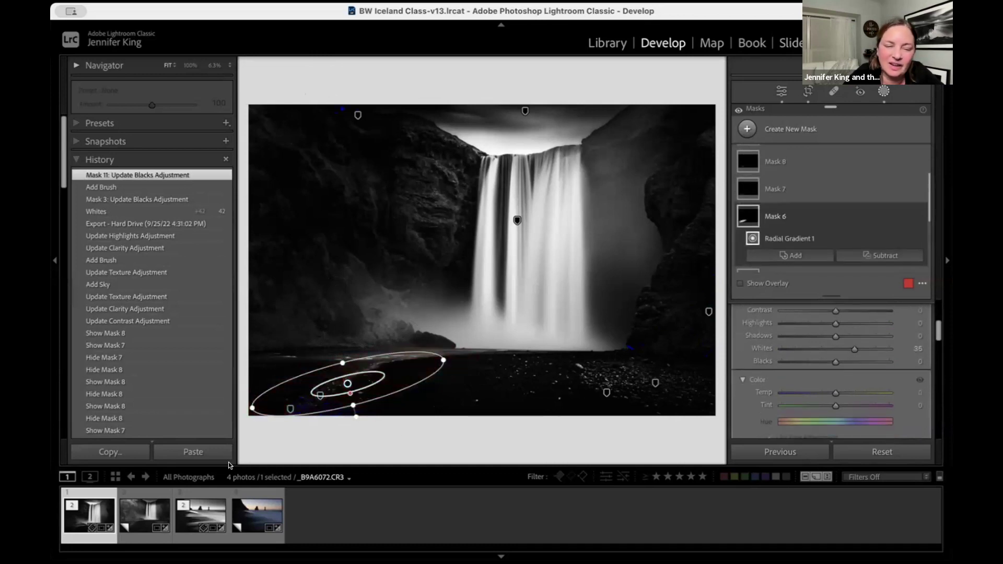
click(606, 392)
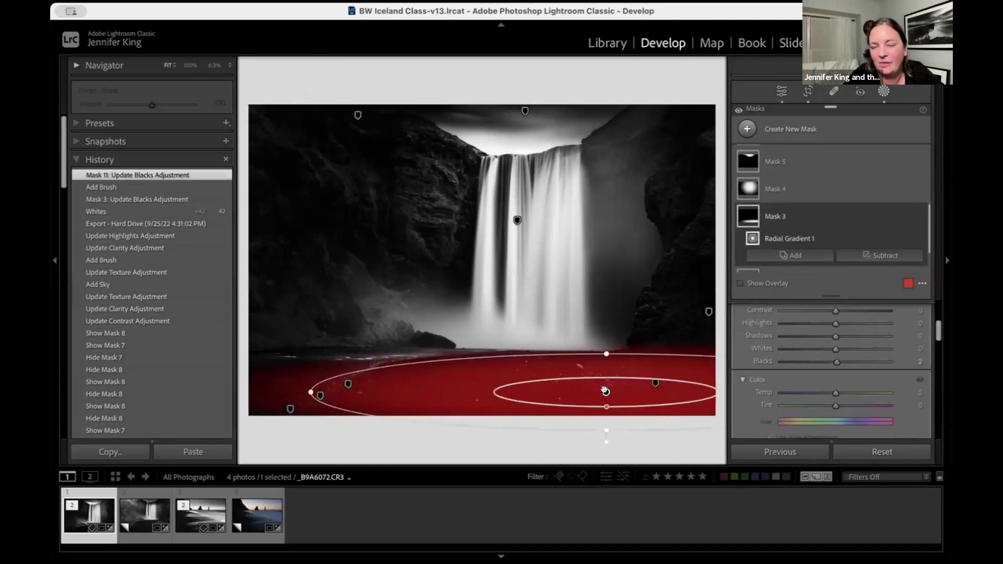
click(653, 382)
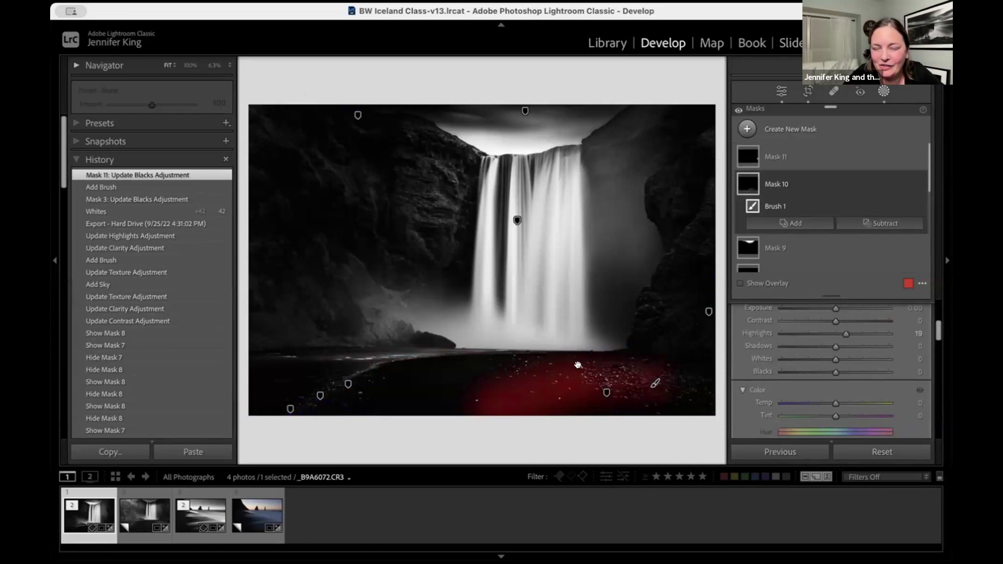
click(708, 312)
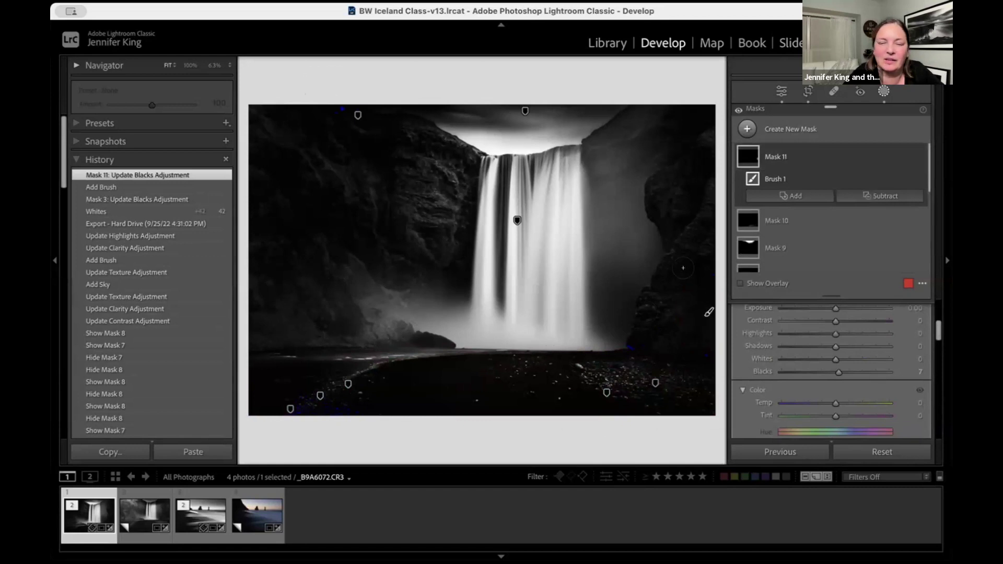
click(355, 114)
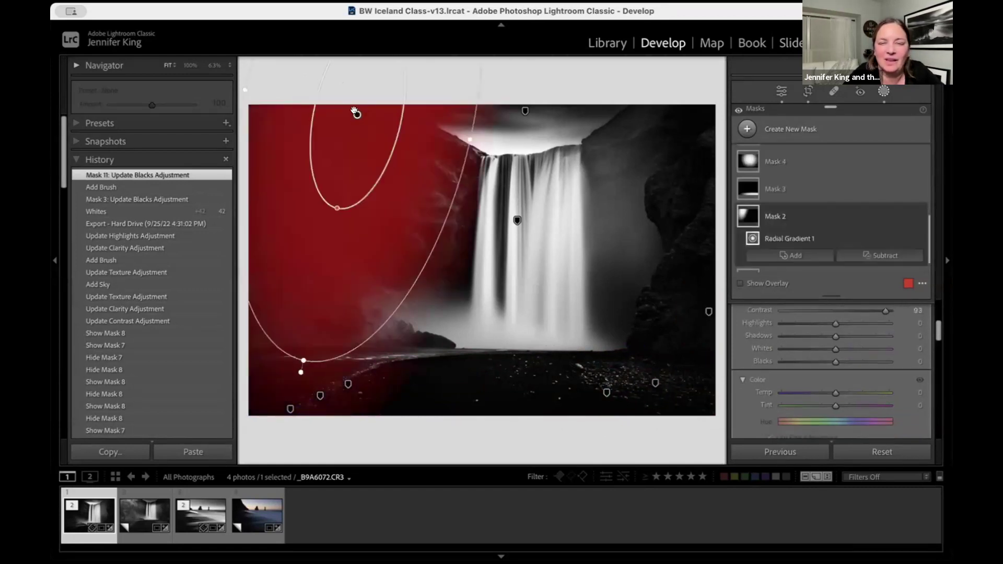
click(524, 110)
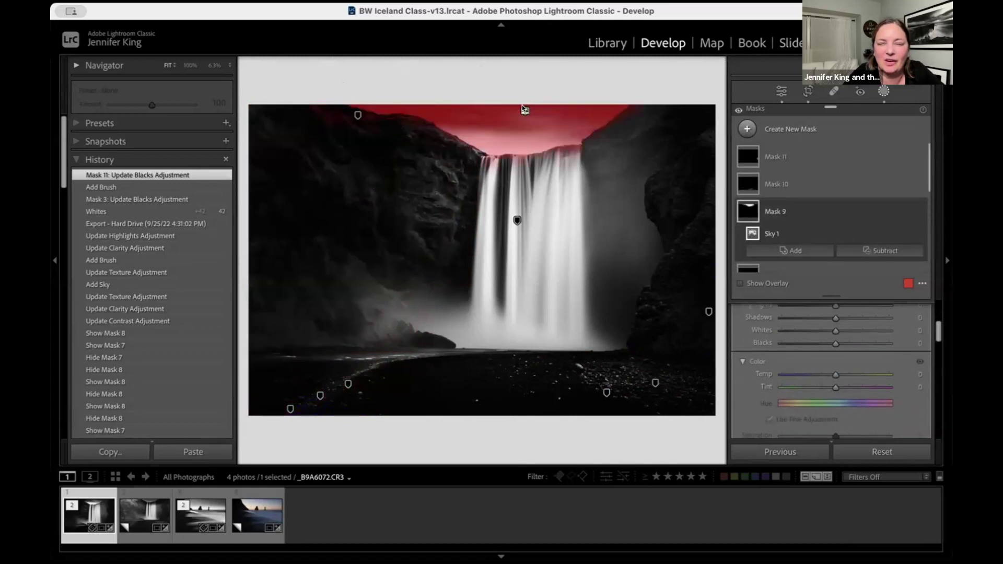
key(shift+w)
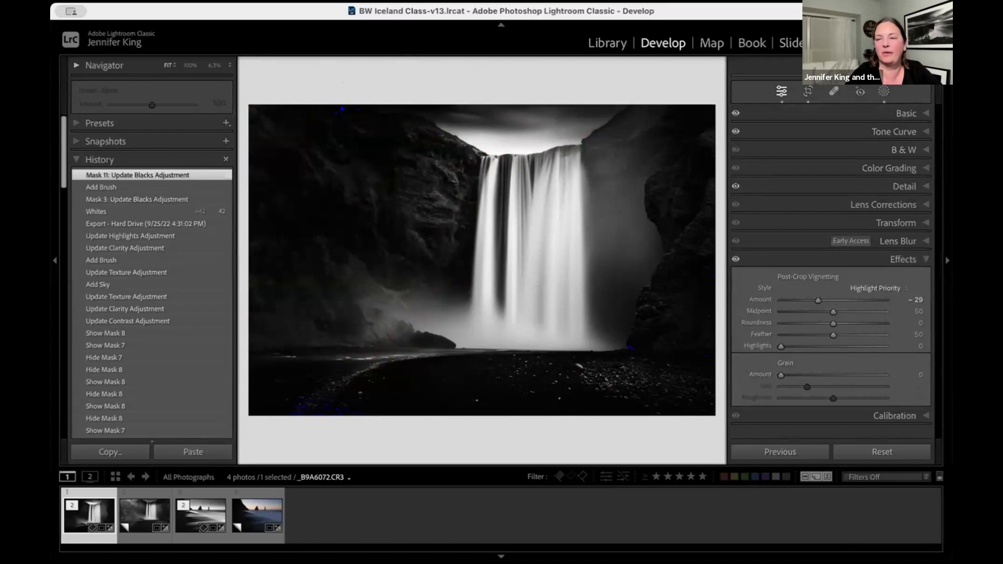
key(super+0)
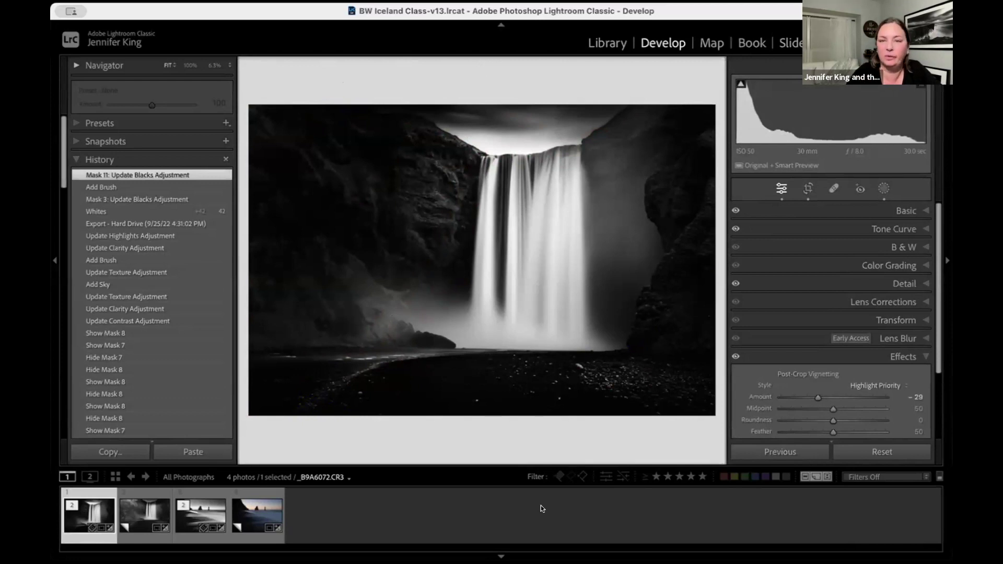
- Open the color virtual copy of the sea stacks photo and straighten it to a crop angle of 2.16
click(202, 513)
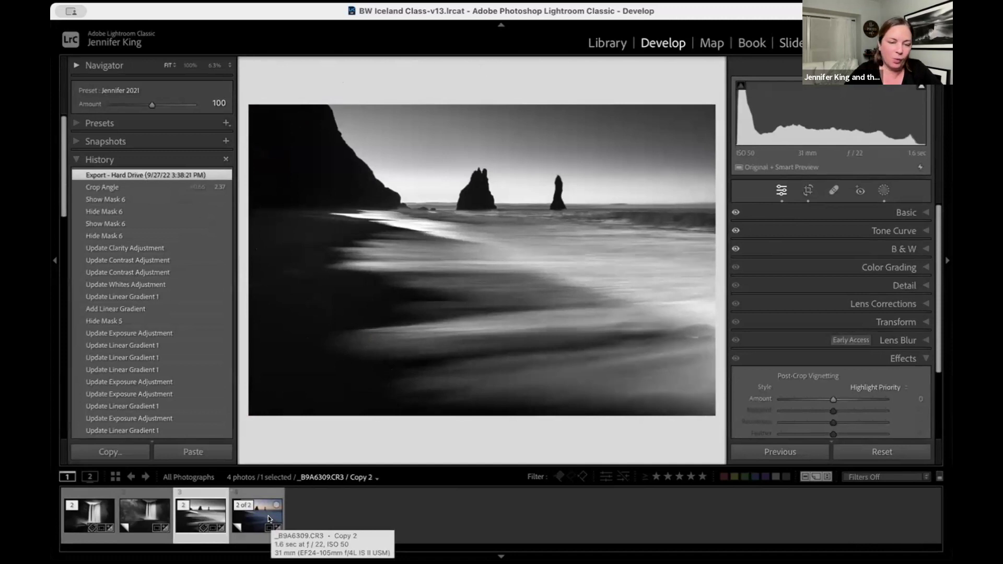
click(267, 516)
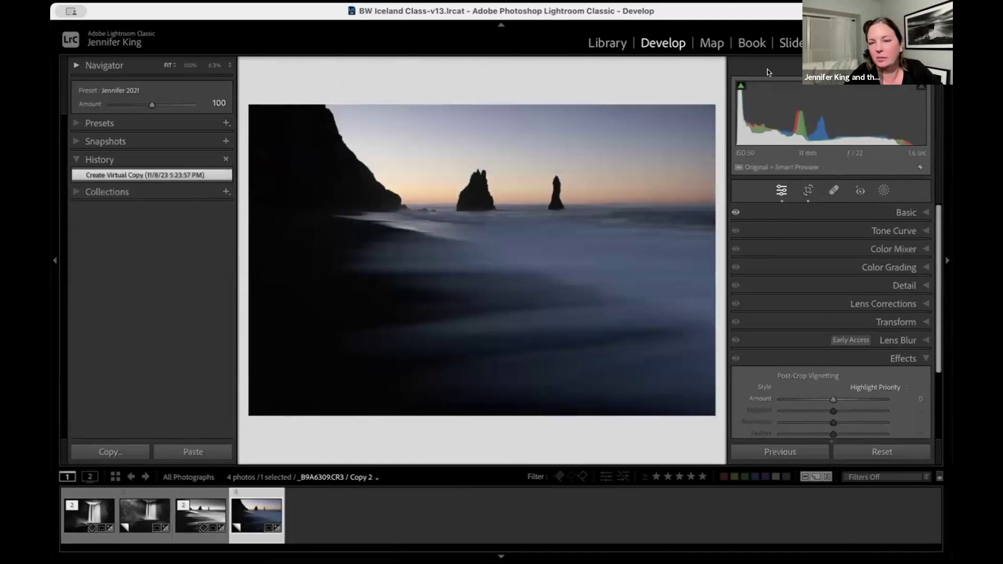
click(806, 189)
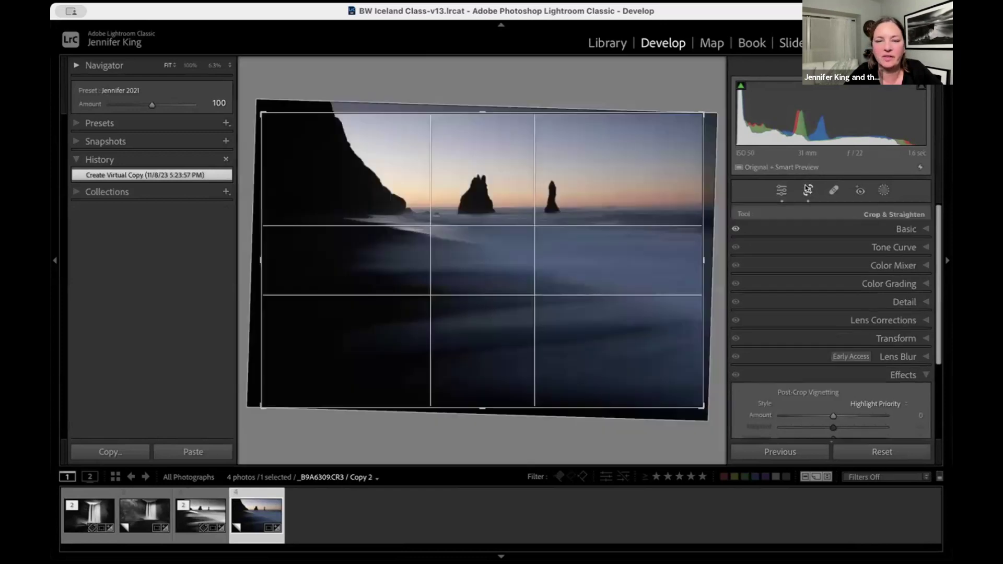
drag(581, 85, 582, 86)
key(Return)
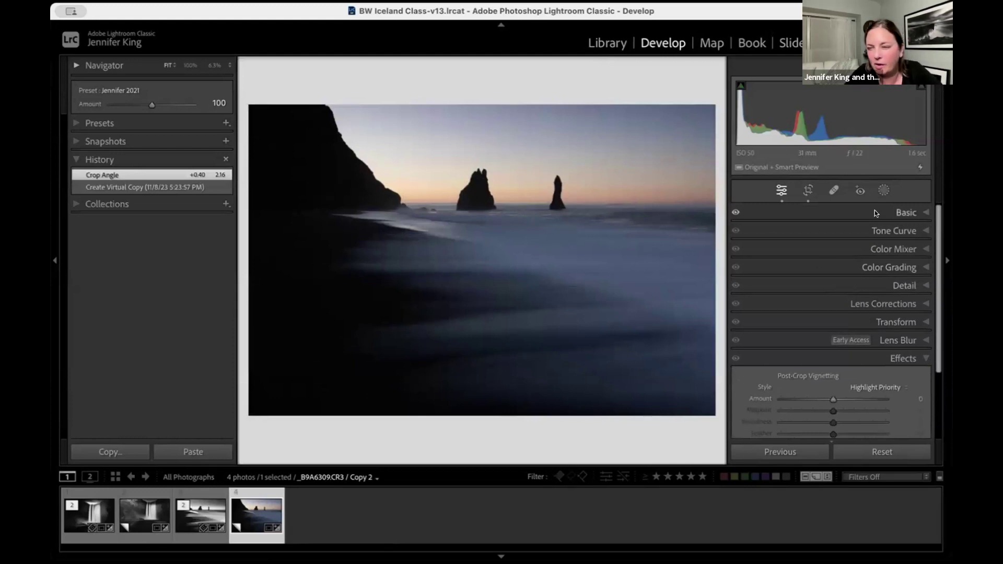
- Convert the sea stacks photo to black and white and review its basic tone and presence settings
click(893, 211)
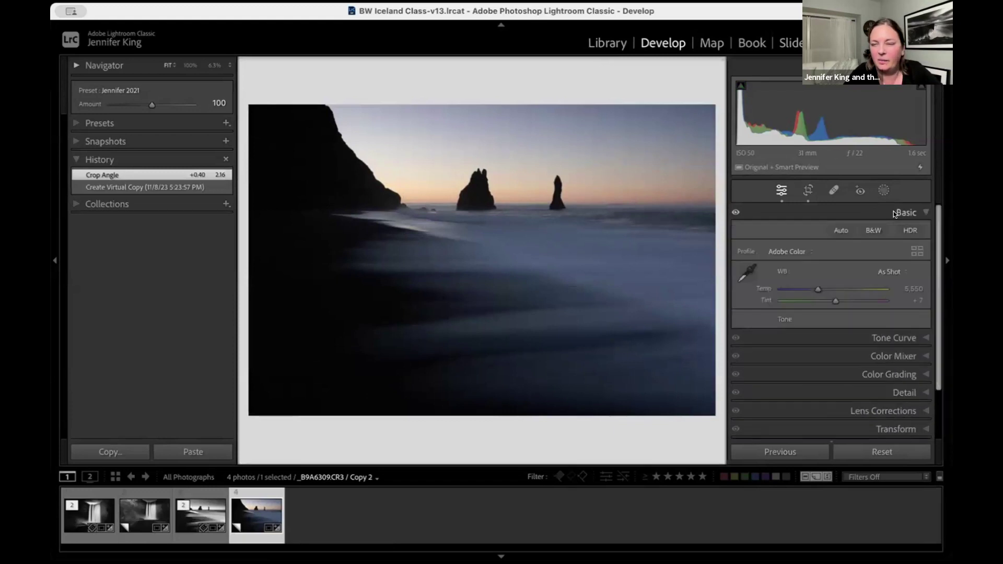
click(869, 226)
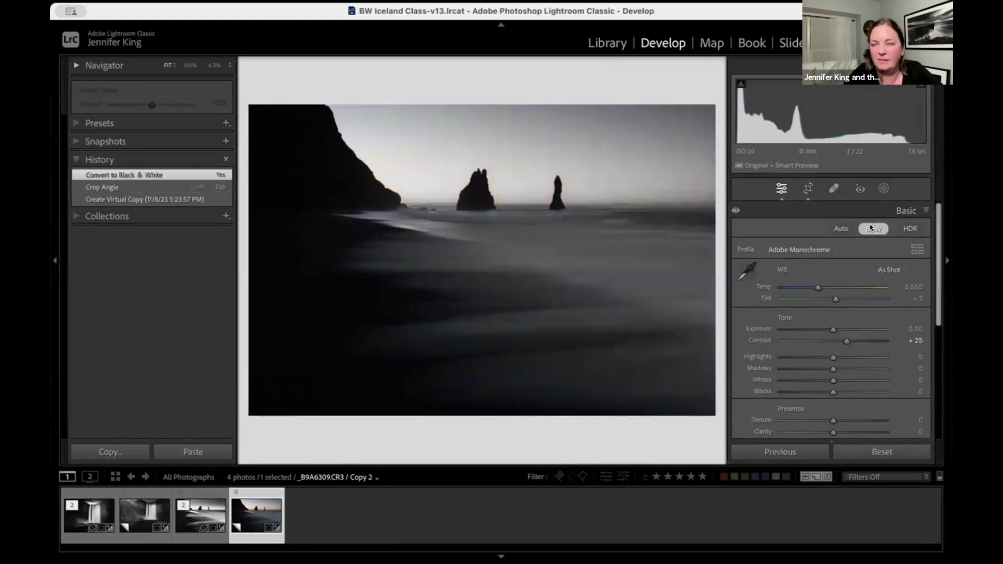
scroll(834, 351, down, 5)
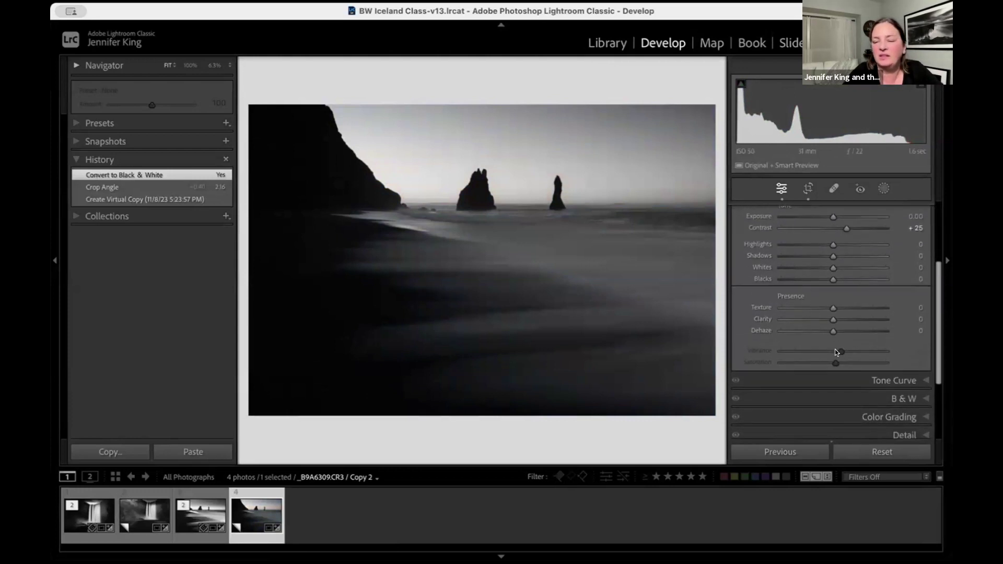
scroll(835, 349, up, 4)
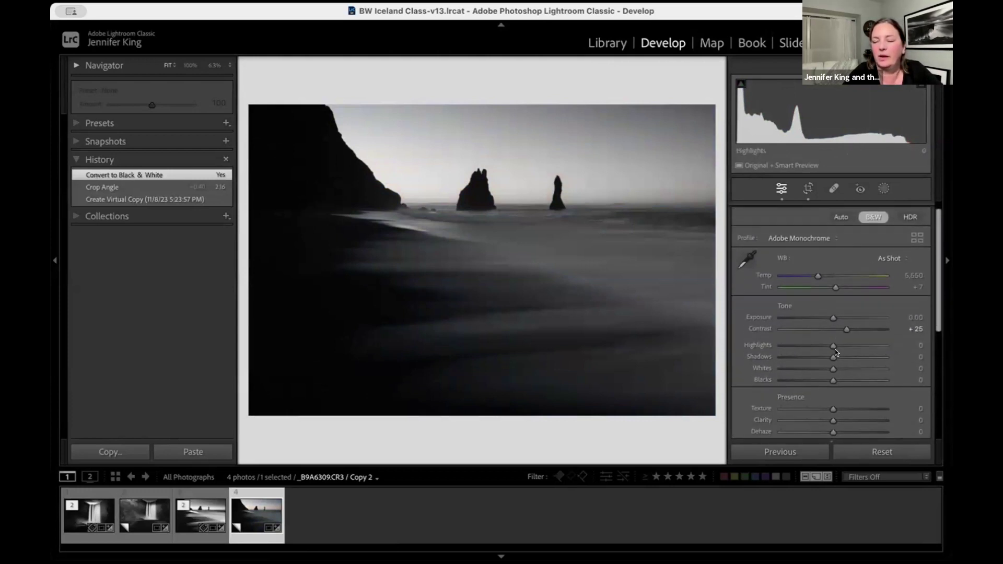
scroll(835, 349, down, 1)
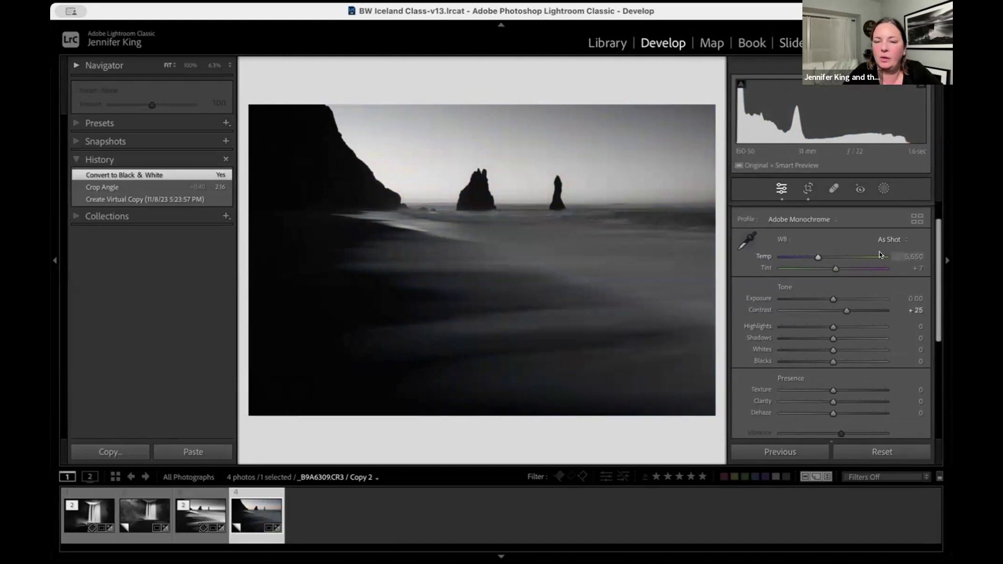
- Add a linear gradient mask upward from the photo's bottom edge, shift it up to center on the water, and hide its overlay
click(883, 188)
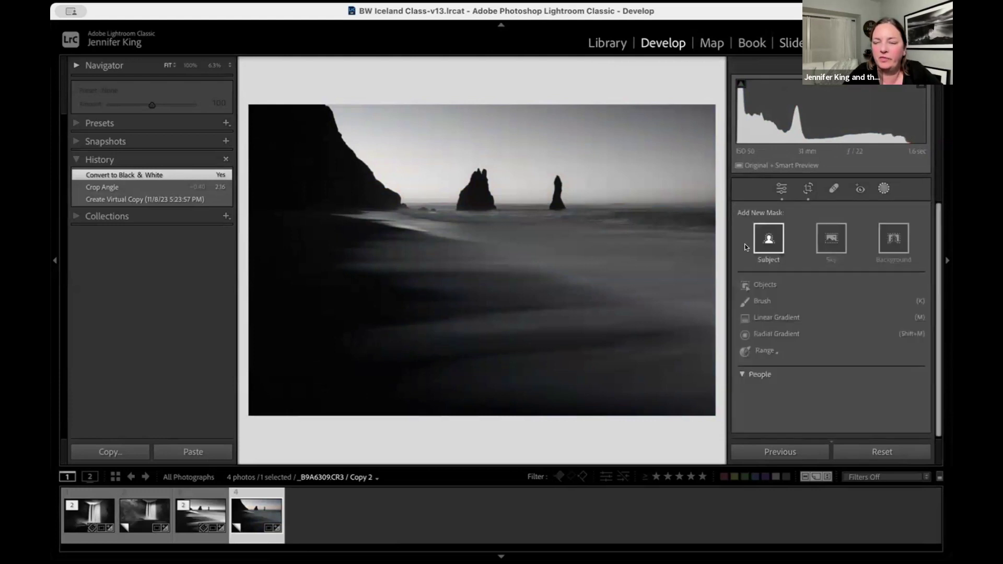
click(767, 316)
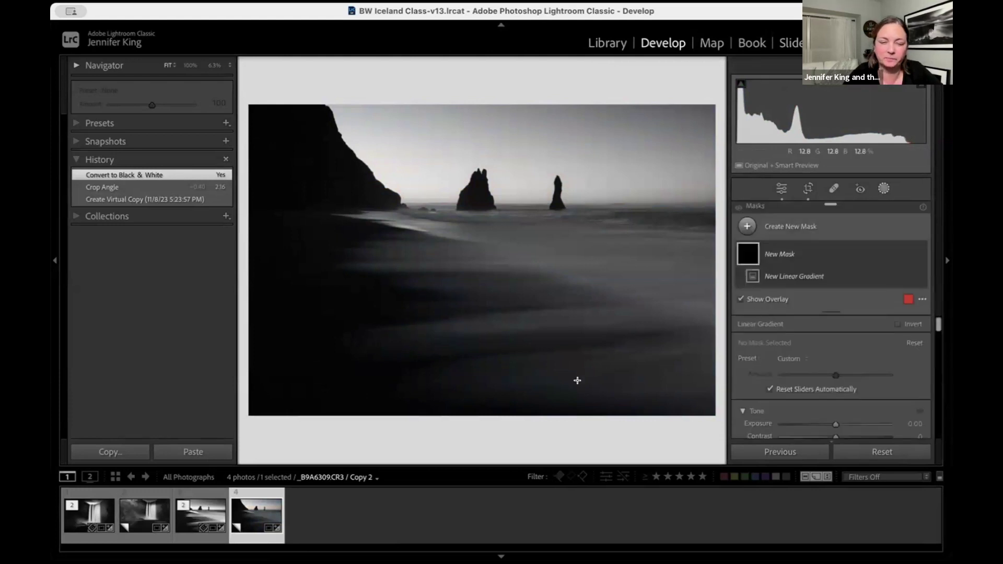
drag(555, 414, 557, 239)
drag(559, 328, 541, 257)
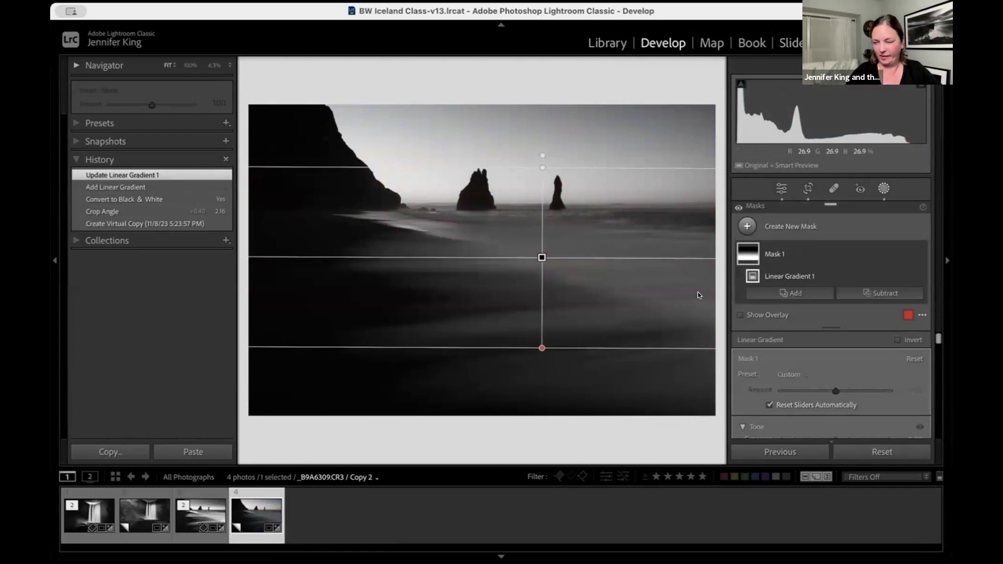
- Set the whites of the linear gradient mask over the water to 40
scroll(825, 359, down, 3)
scroll(825, 360, down, 2)
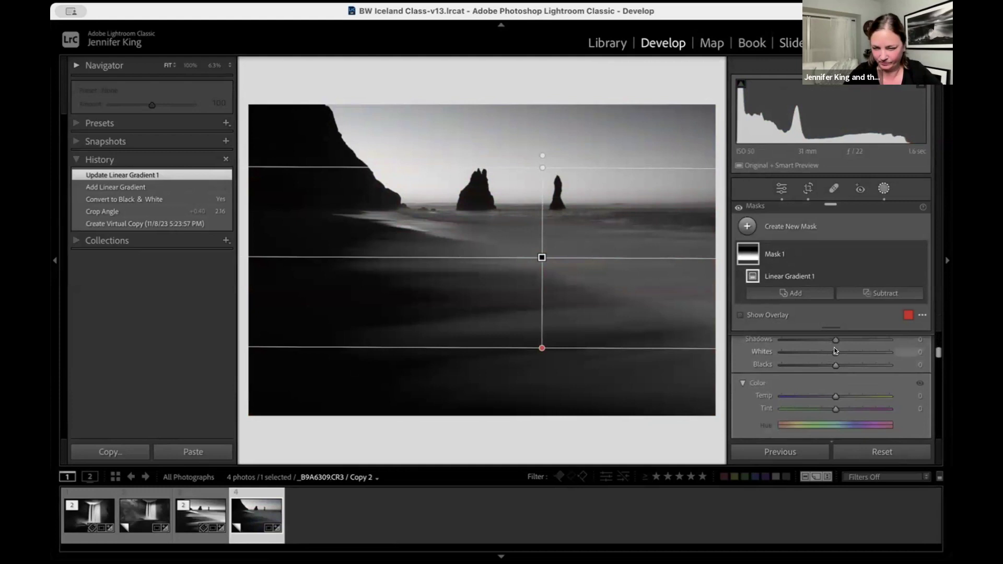
drag(834, 349, 872, 346)
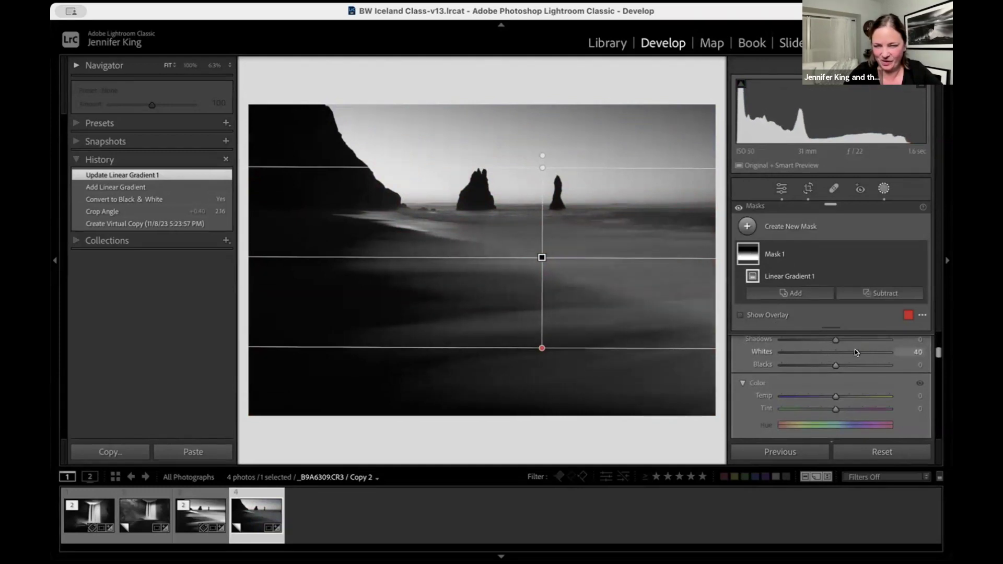
- Set the water gradient mask's clarity to 36 and texture to 100, and lower its dehaze below zero
scroll(845, 389, down, 5)
scroll(839, 407, down, 4)
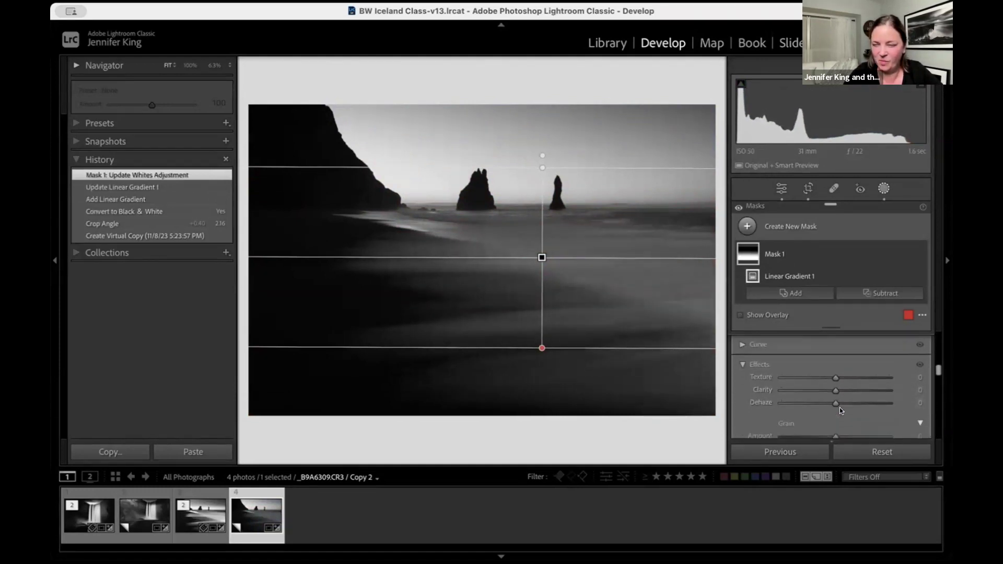
drag(835, 366, 888, 347)
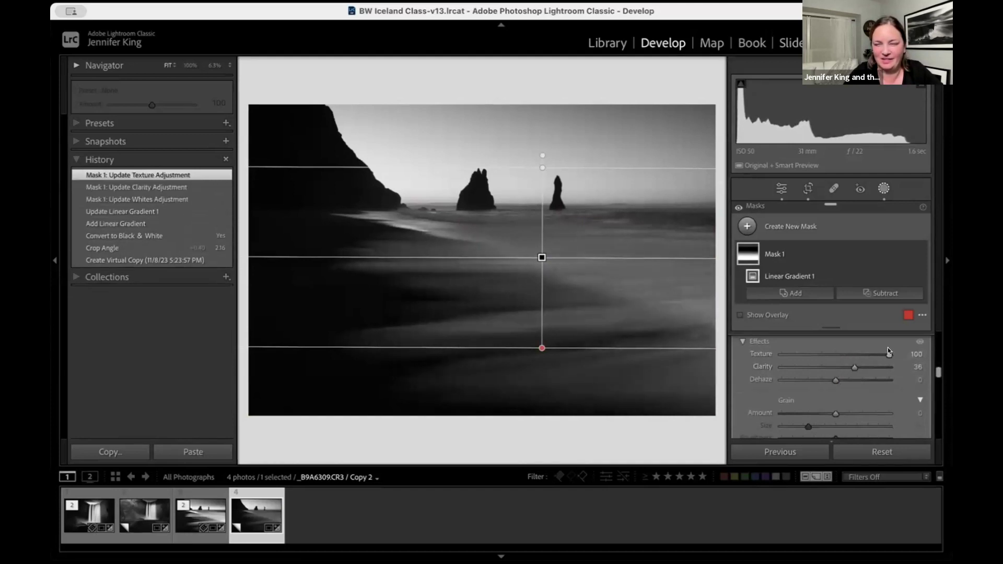
drag(835, 379, 814, 380)
- Raise the exposure of the water gradient mask slightly and close the masking tool
scroll(814, 382, up, 3)
scroll(814, 380, up, 3)
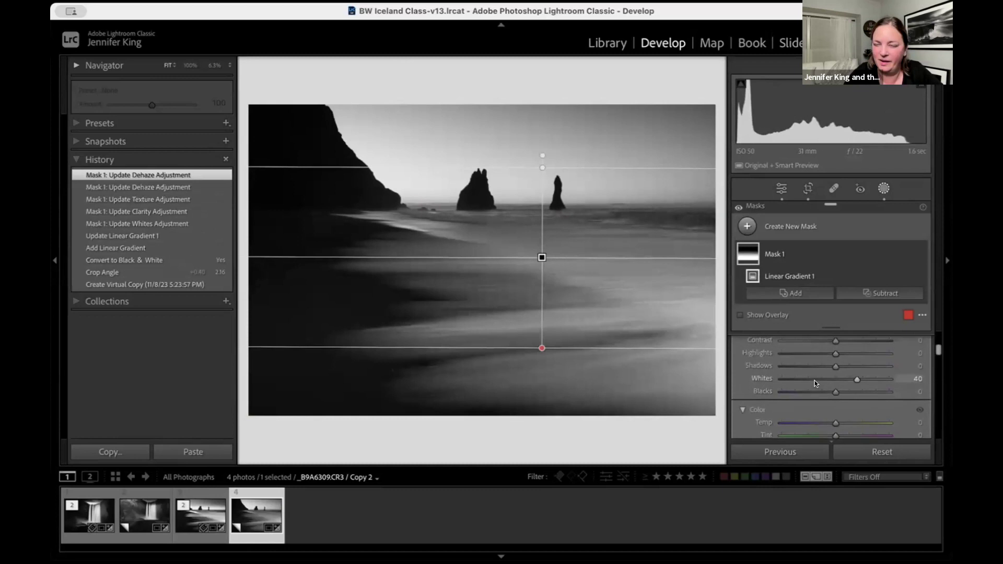
scroll(814, 381, up, 1)
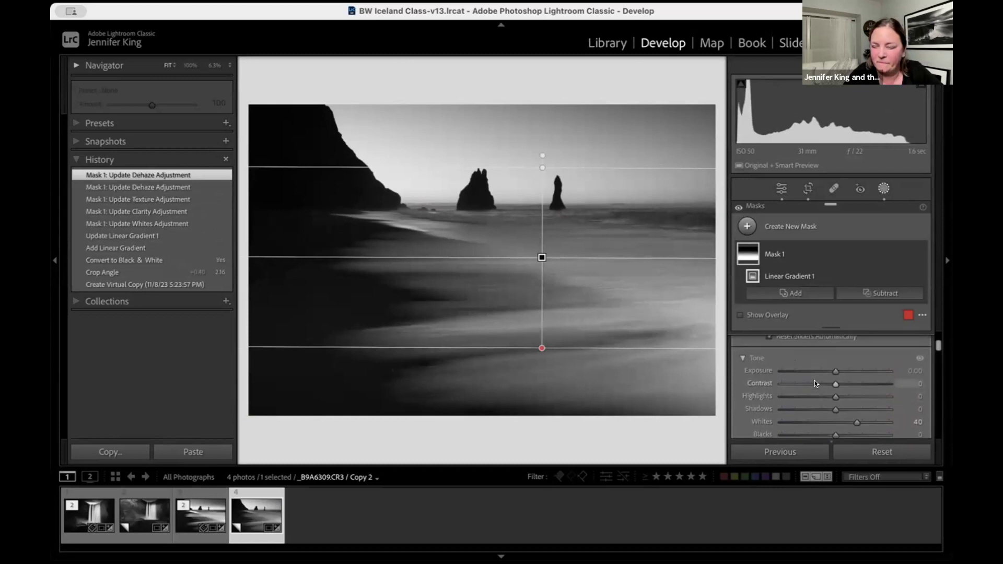
drag(831, 369, 838, 369)
key(shift+w)
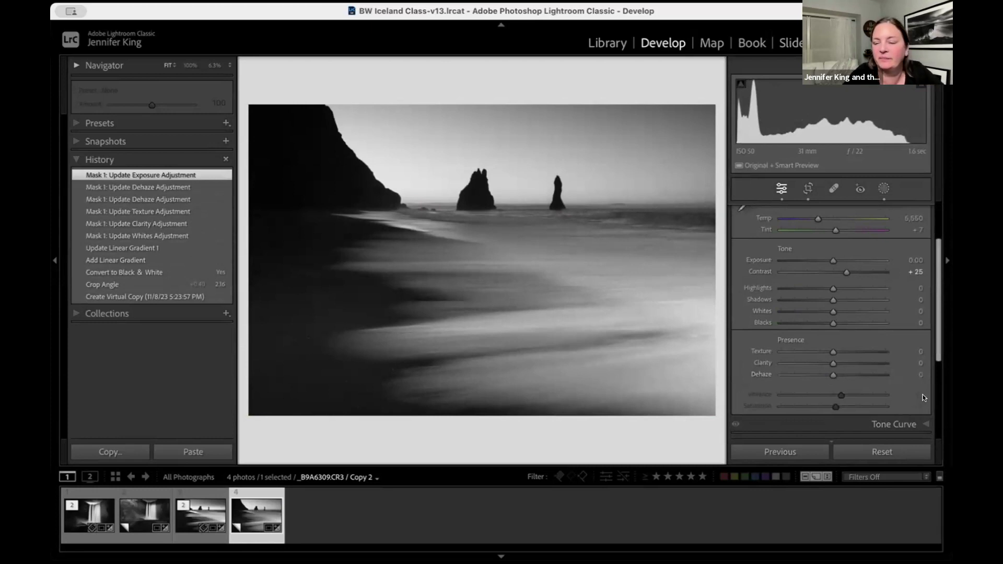
- Adjust the black-and-white mix with the targeted adjustment on the image, ending at blue +11 and purple -5
scroll(874, 359, down, 3)
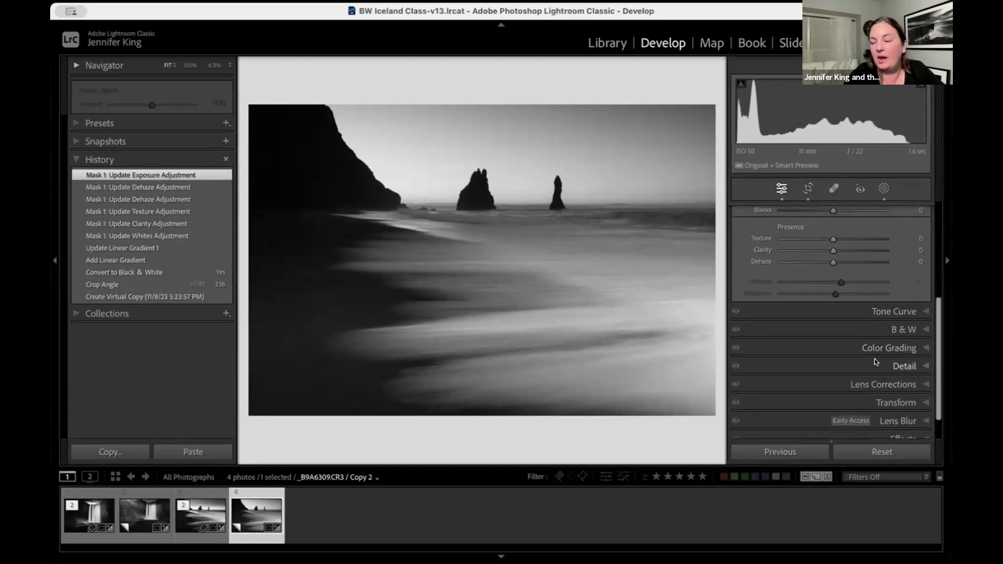
click(881, 325)
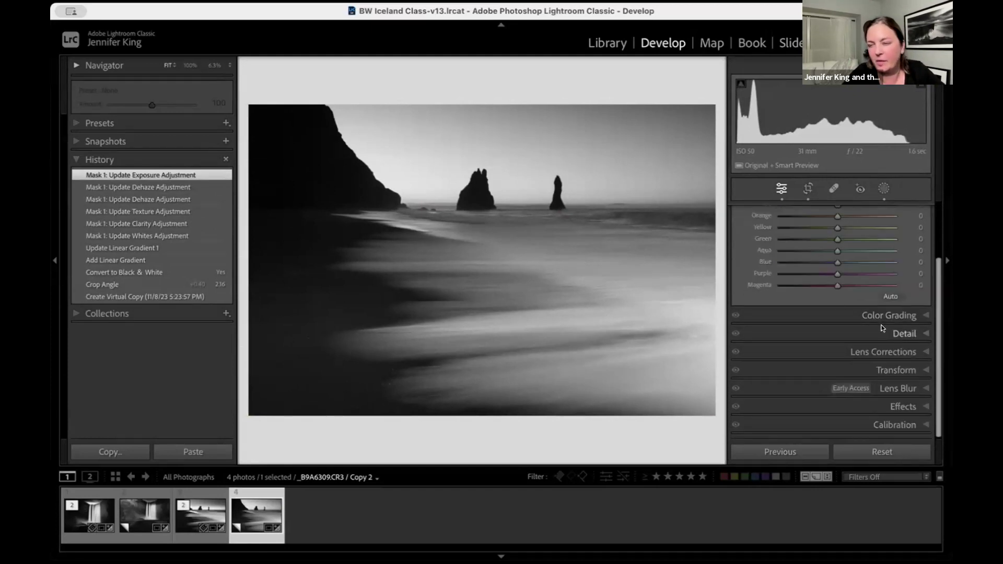
scroll(820, 305, up, 2)
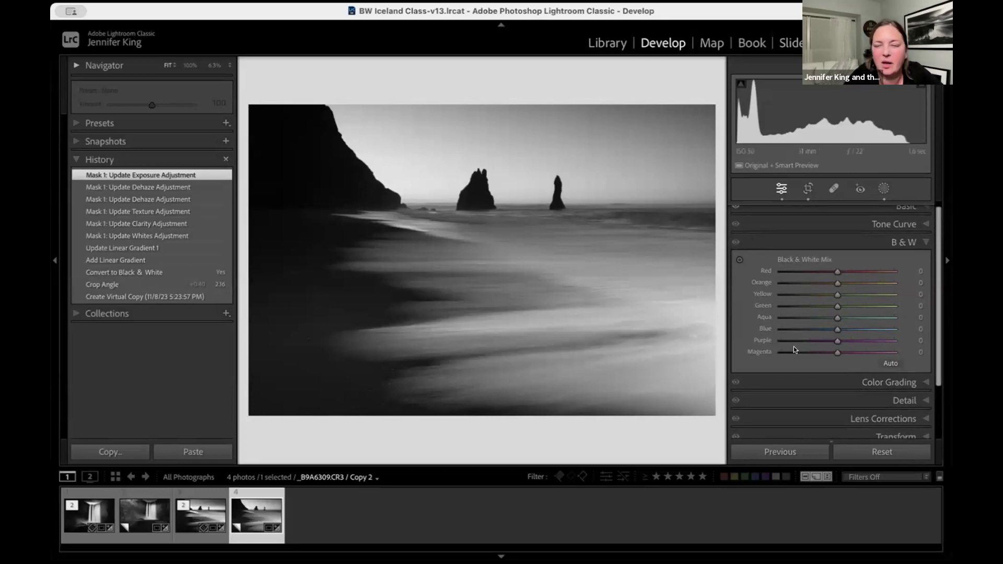
click(738, 259)
drag(661, 300, 631, 232)
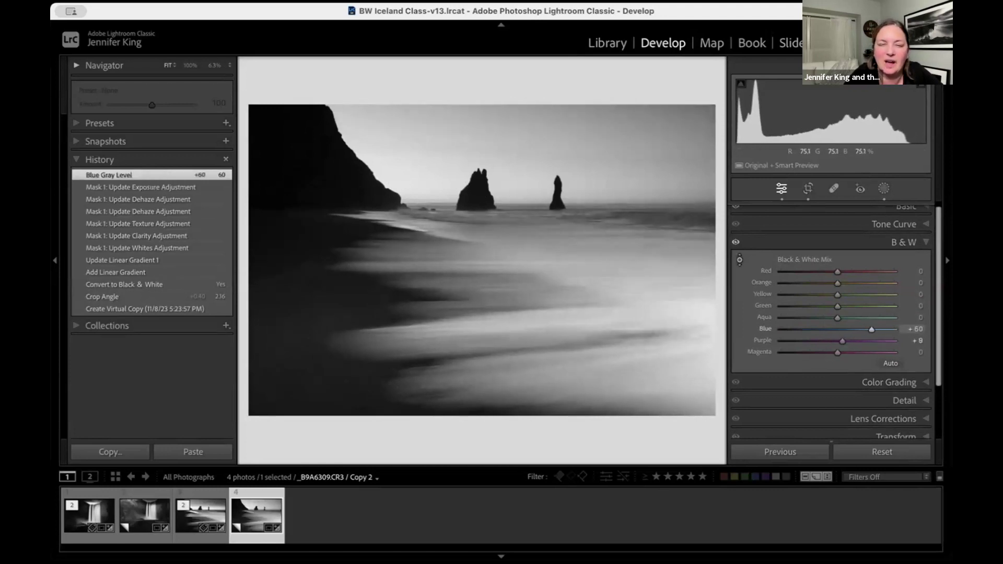
mouse_move(325, 185)
mouse_down()
mouse_move(325, 198)
mouse_move(324, 186)
mouse_up()
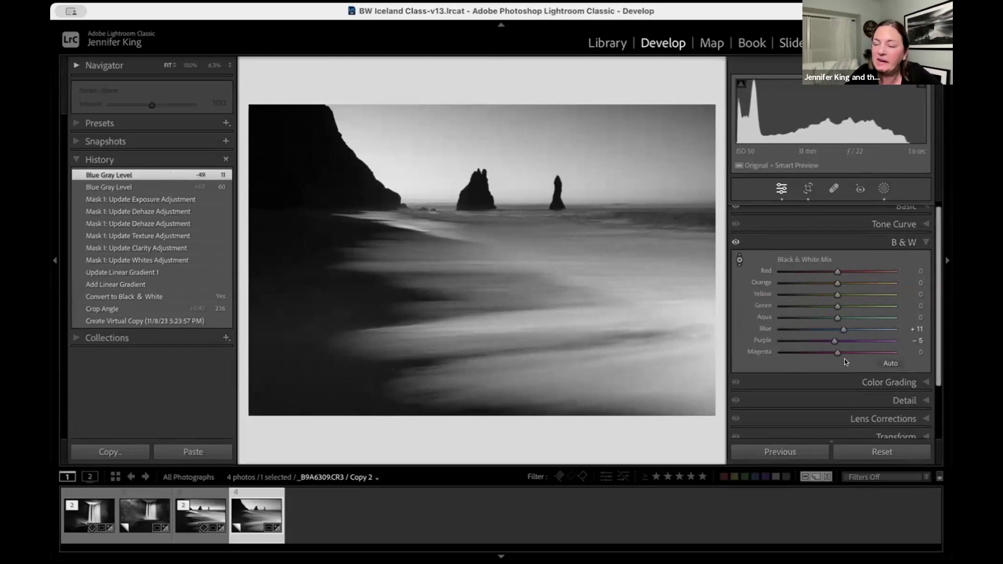
scroll(844, 358, down, 3)
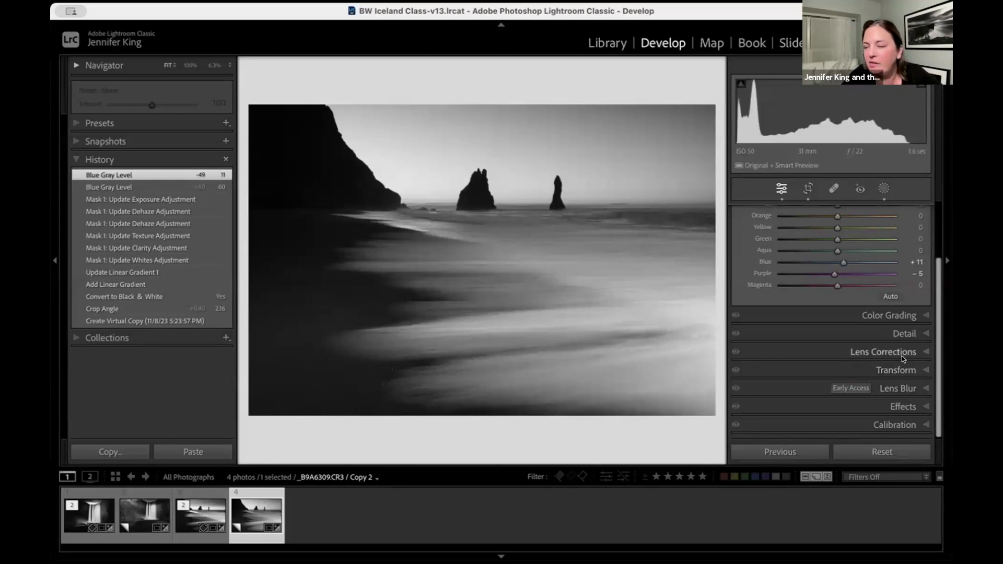
scroll(853, 381, up, 1)
scroll(854, 380, down, 1)
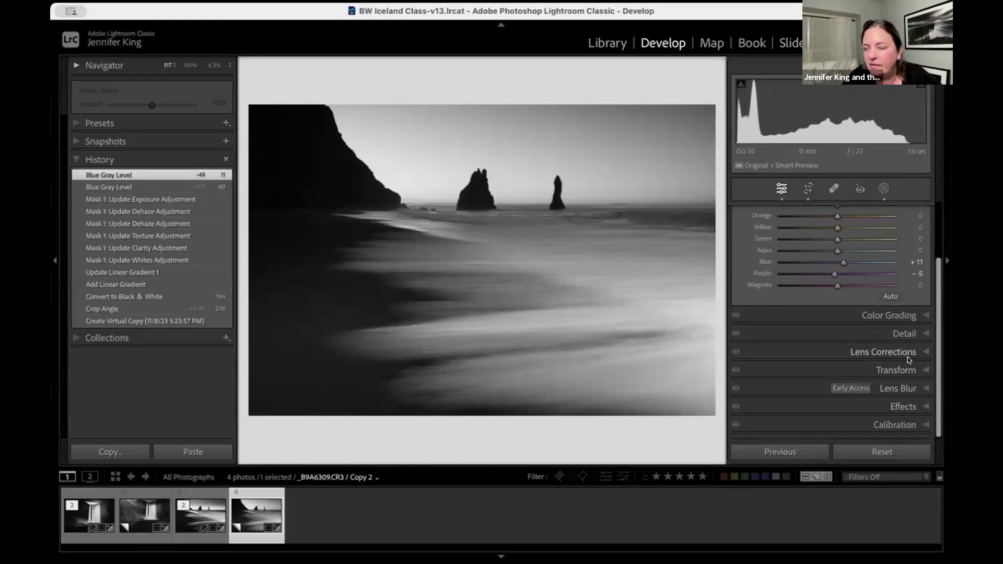
click(919, 328)
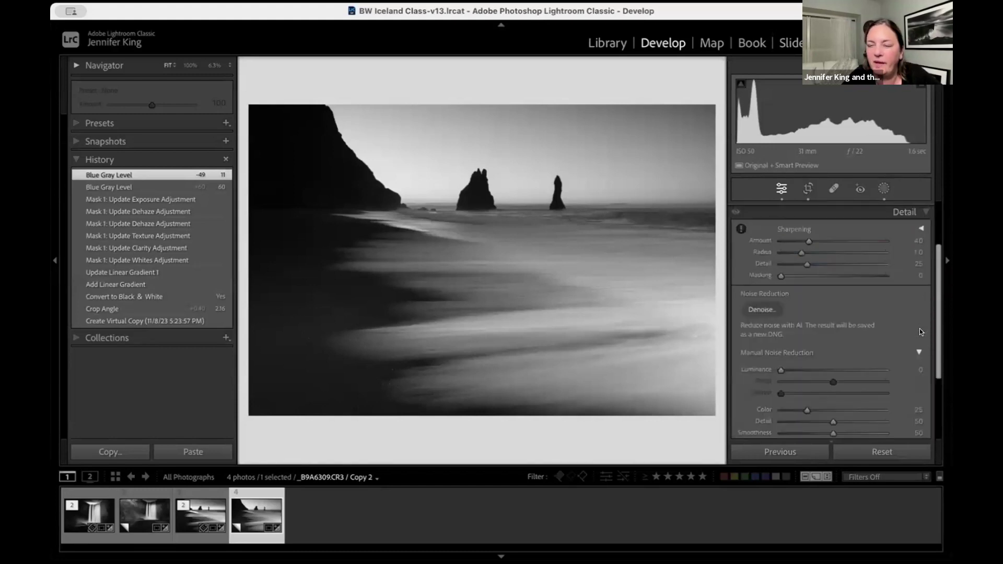
click(766, 303)
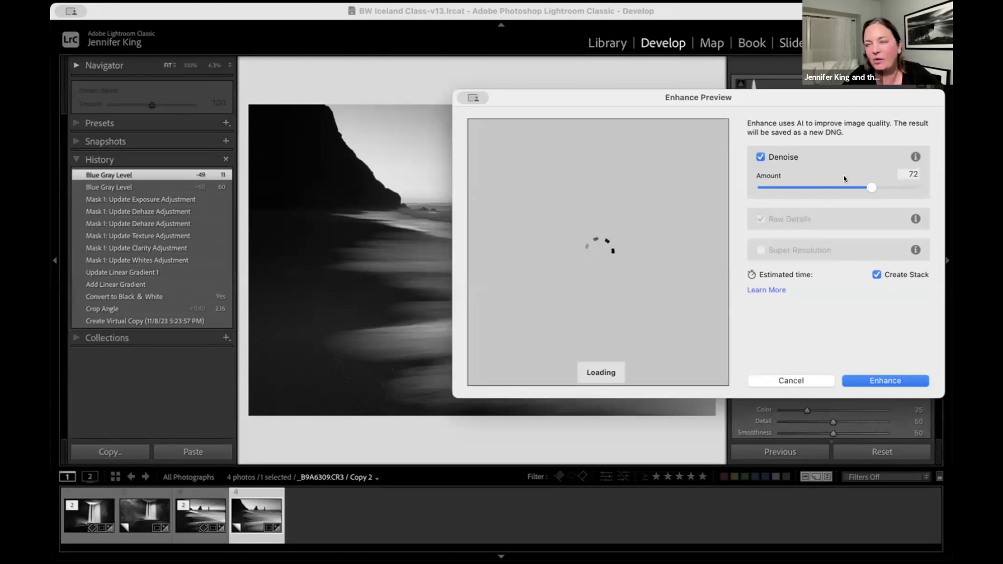
drag(871, 187, 820, 182)
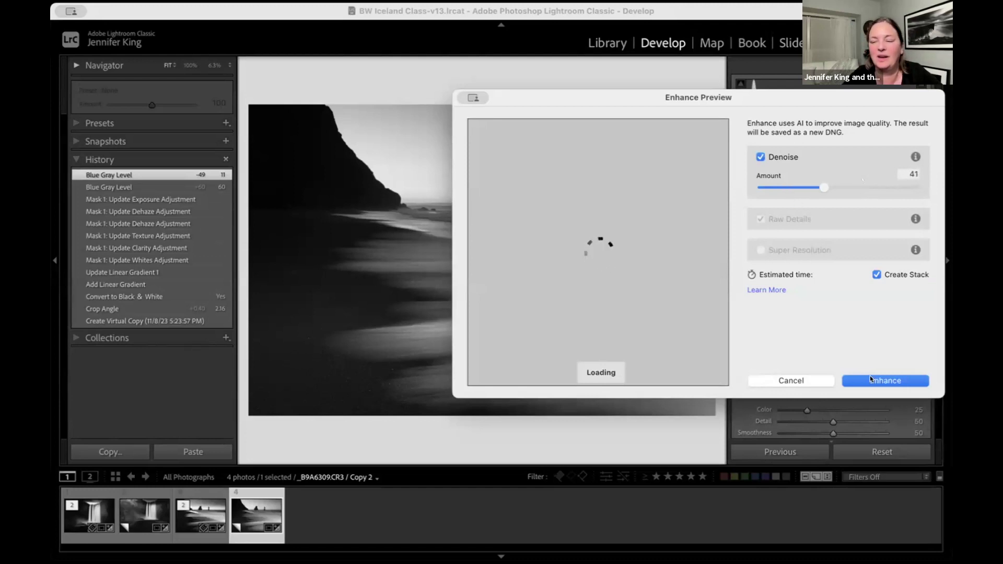
click(788, 378)
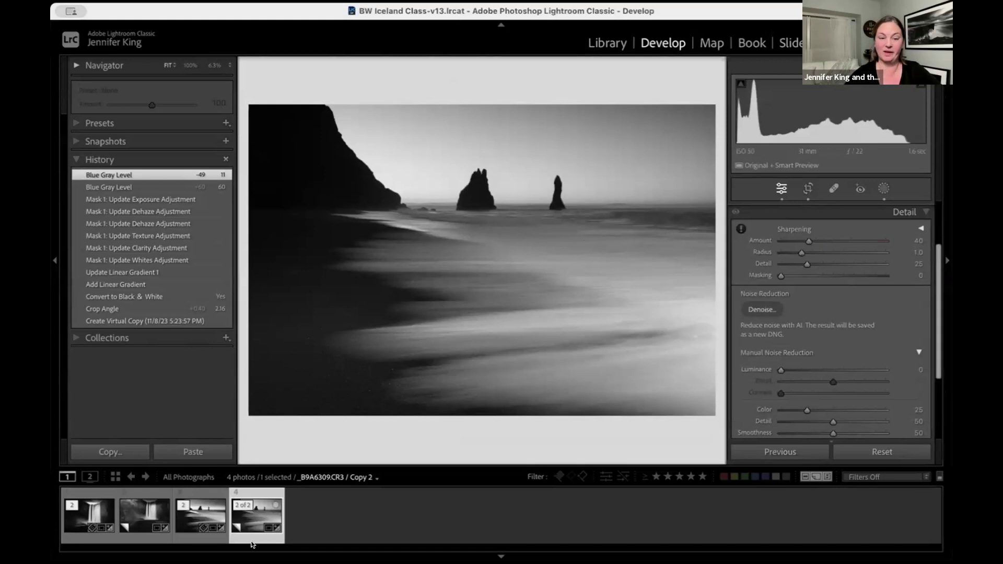
- Open the finished black-and-white sea stacks photo and review its edit history from the color stage to the final export state
click(203, 517)
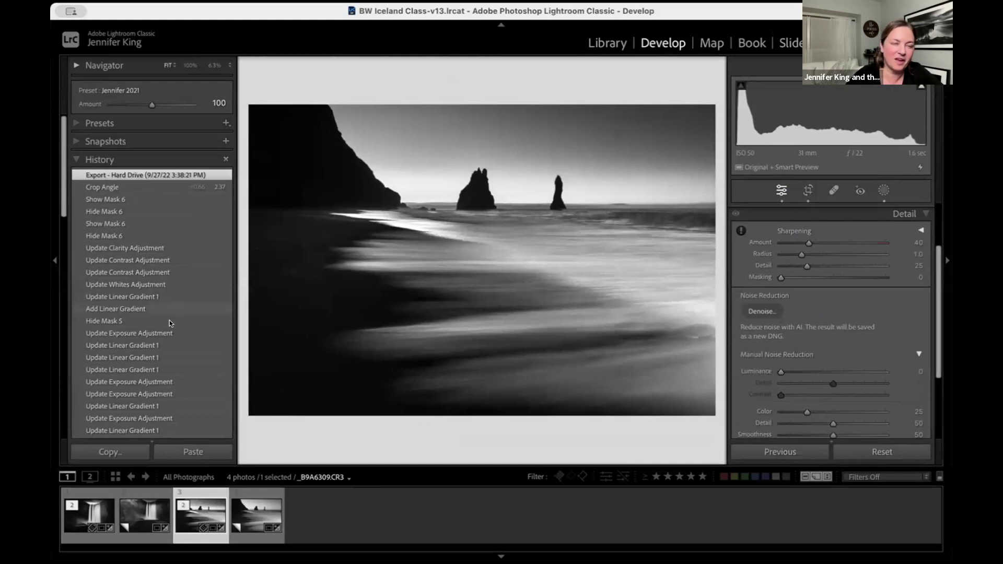
scroll(170, 330, down, 2)
scroll(171, 330, down, 10)
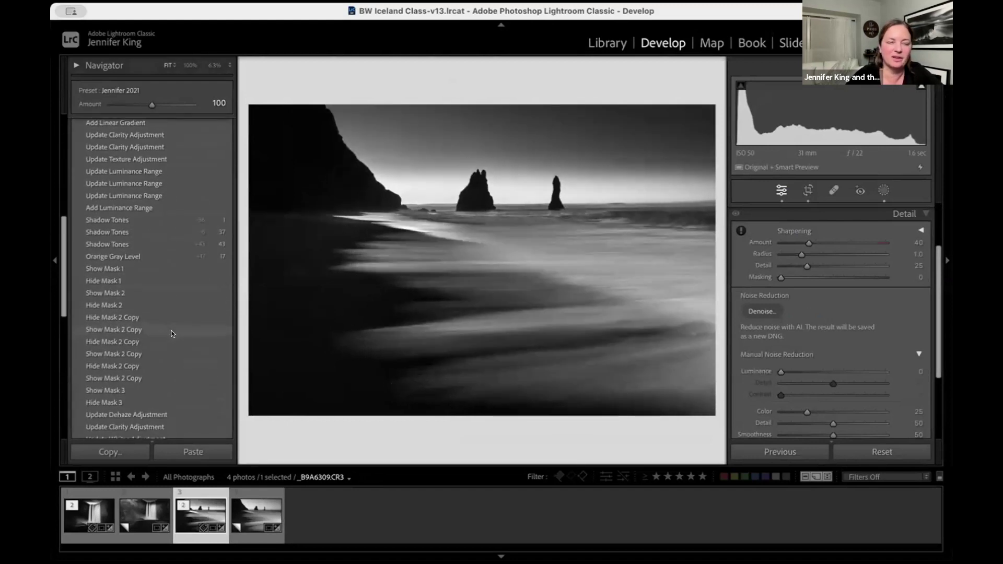
scroll(171, 330, up, 4)
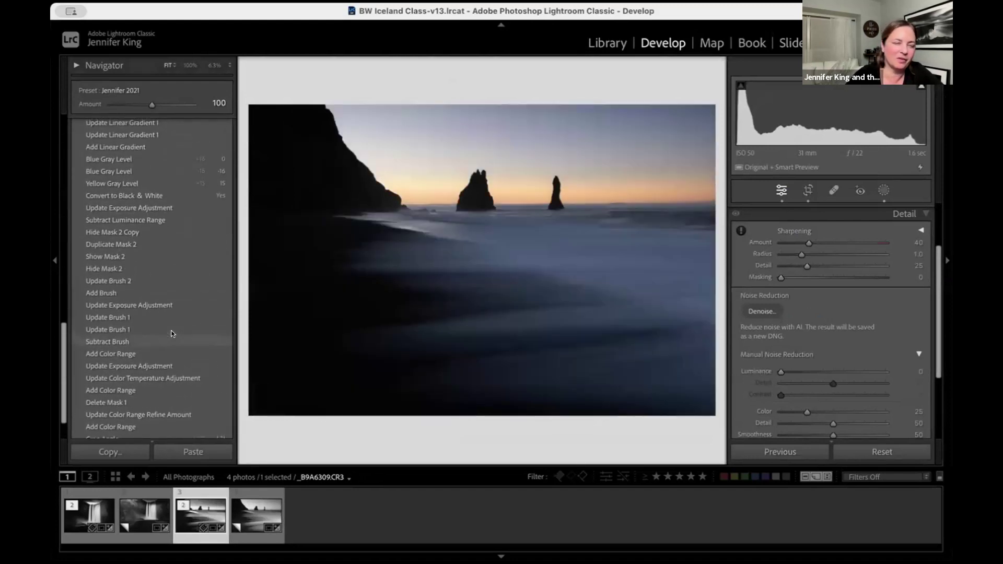
scroll(171, 331, up, 4)
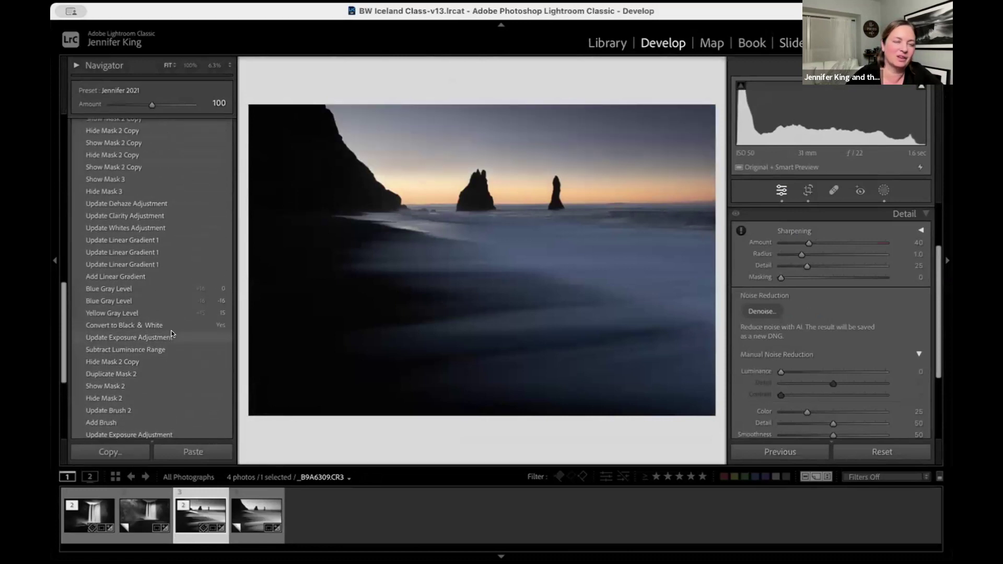
scroll(190, 248, up, 10)
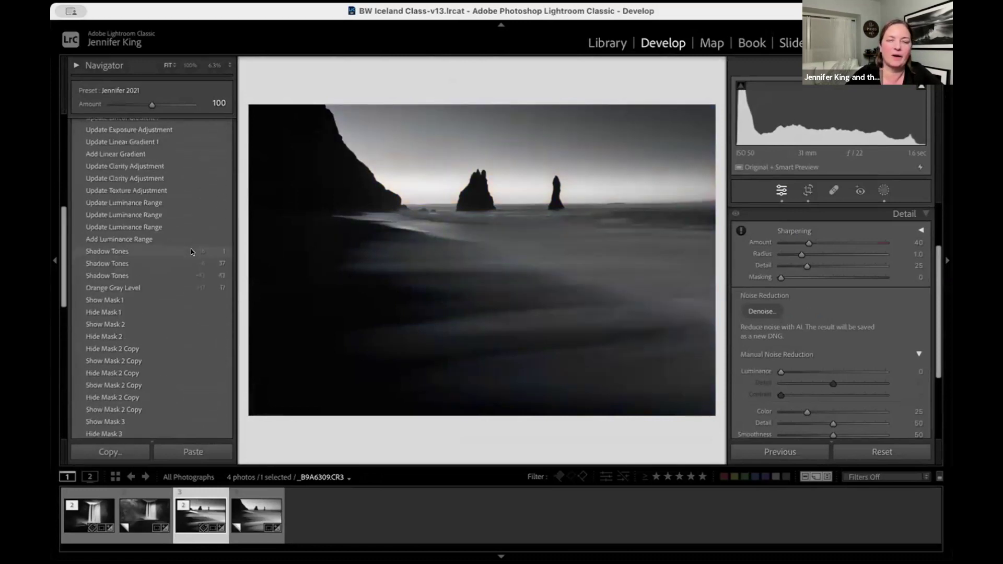
scroll(179, 199, up, 5)
click(178, 175)
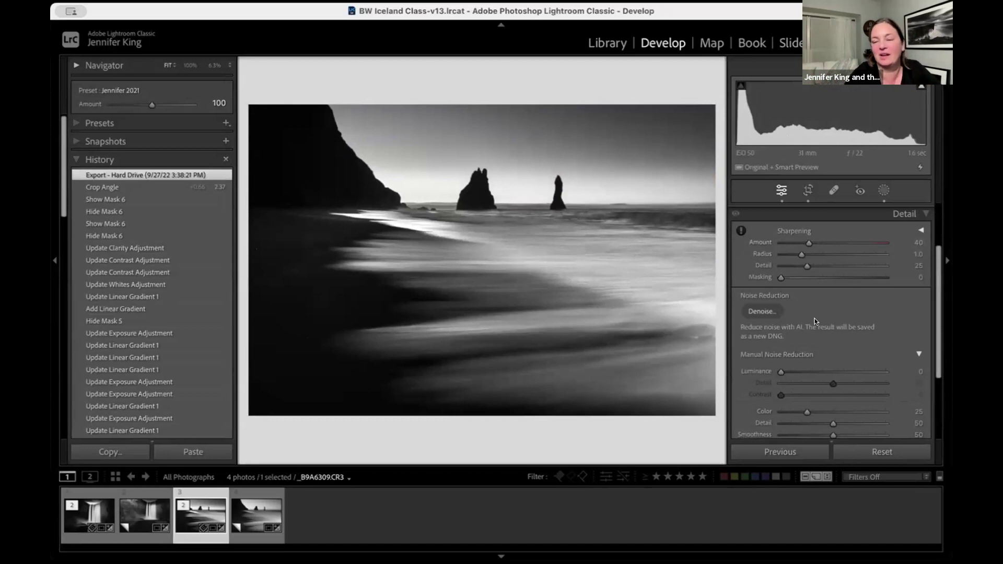
- Examine the coverage of the finished sea stacks photo's horizon, sky, water and shadow masks, and close the masking tool
scroll(807, 338, up, 3)
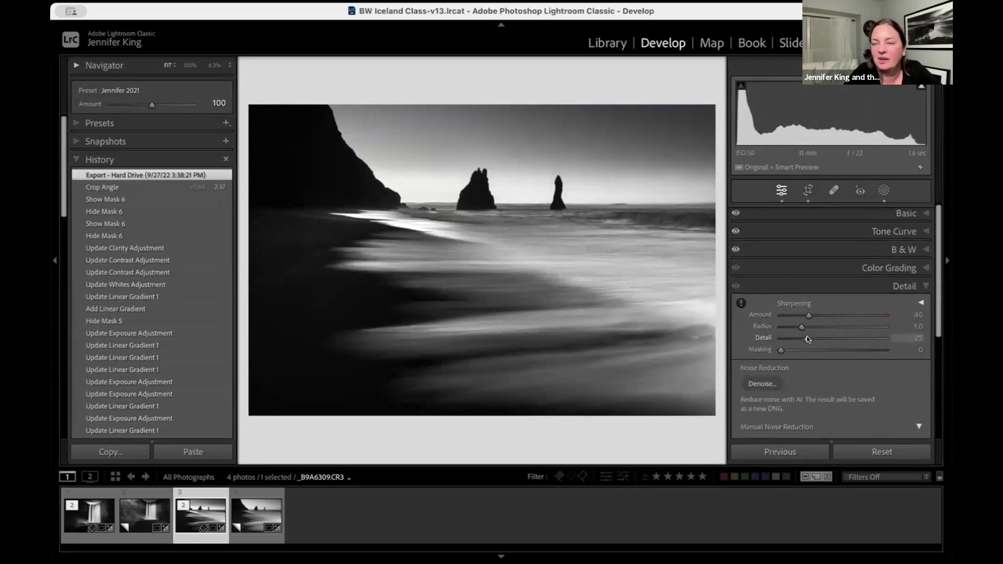
click(884, 191)
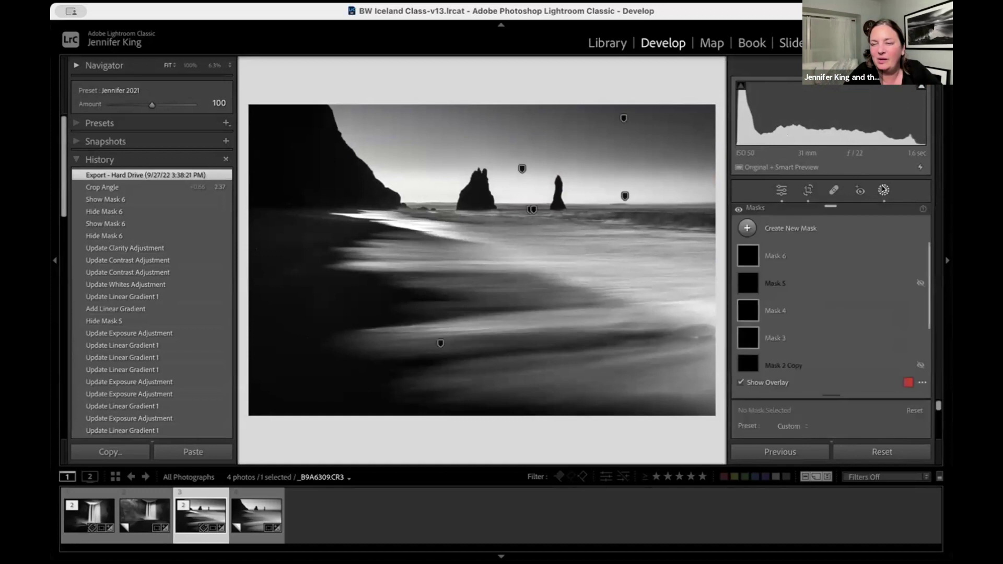
click(625, 196)
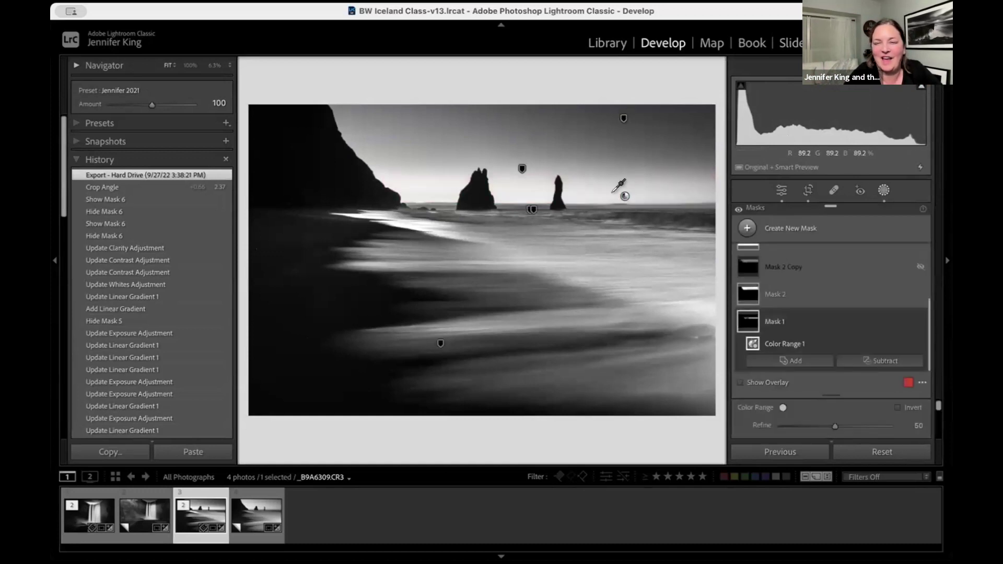
click(626, 188)
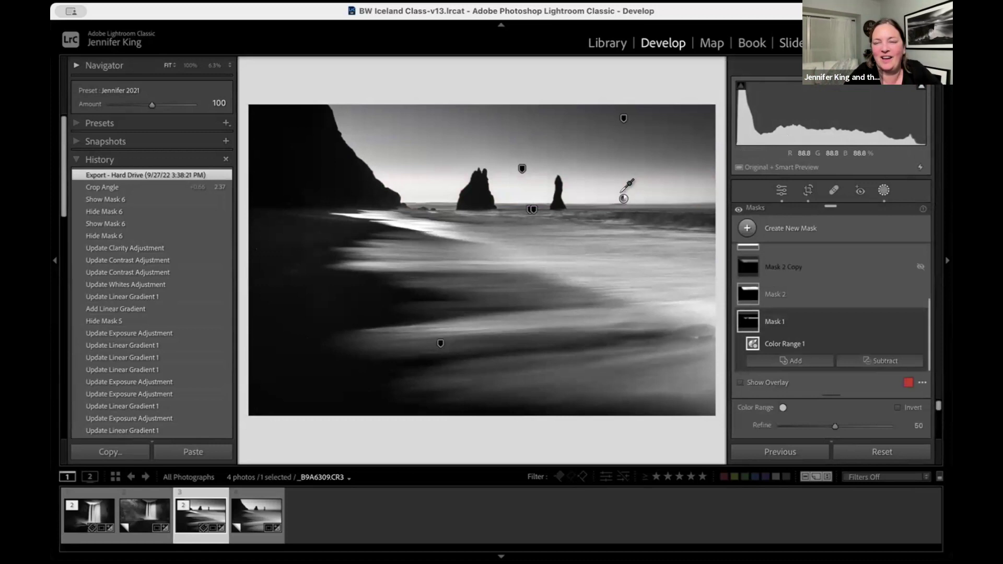
click(623, 118)
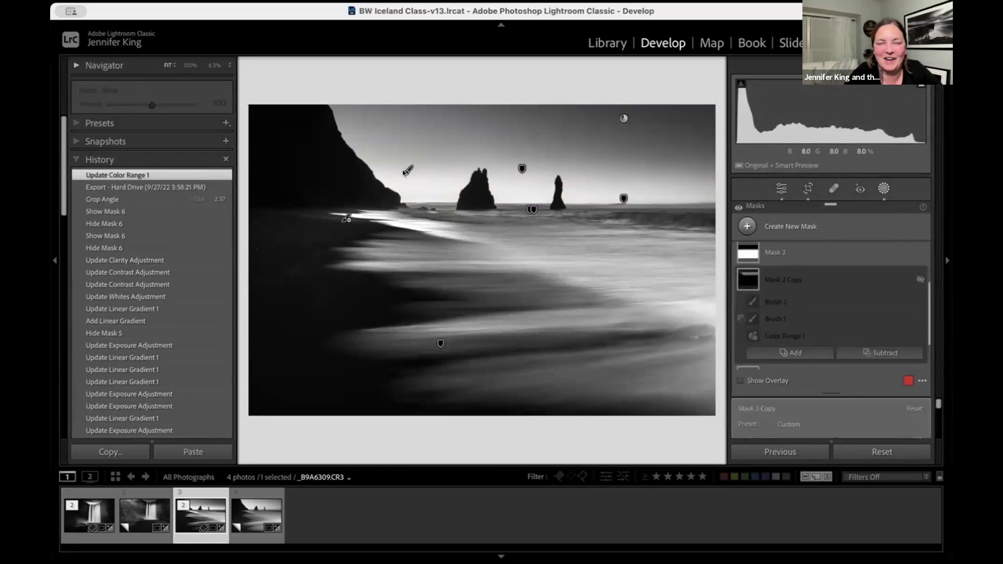
click(521, 168)
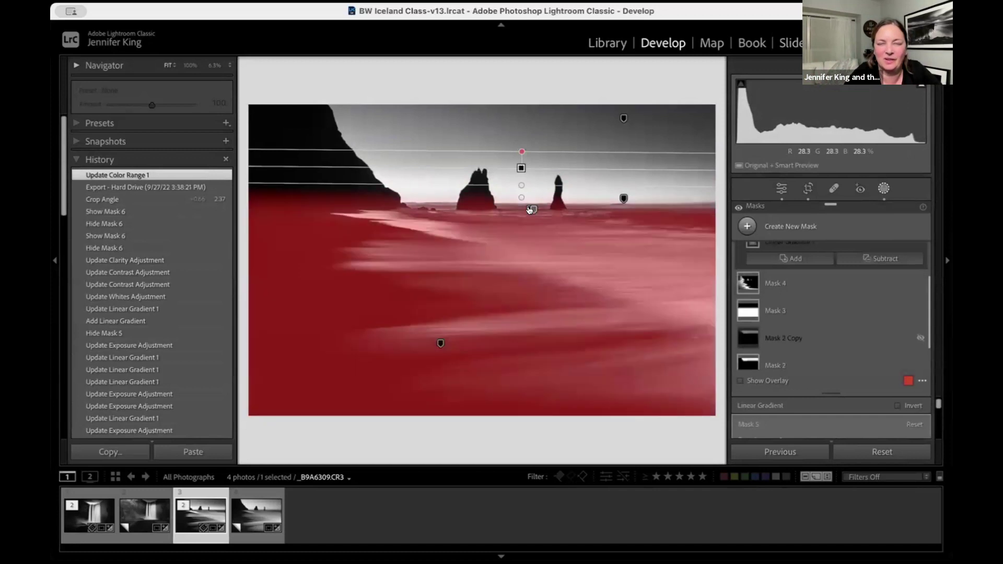
click(531, 209)
click(440, 344)
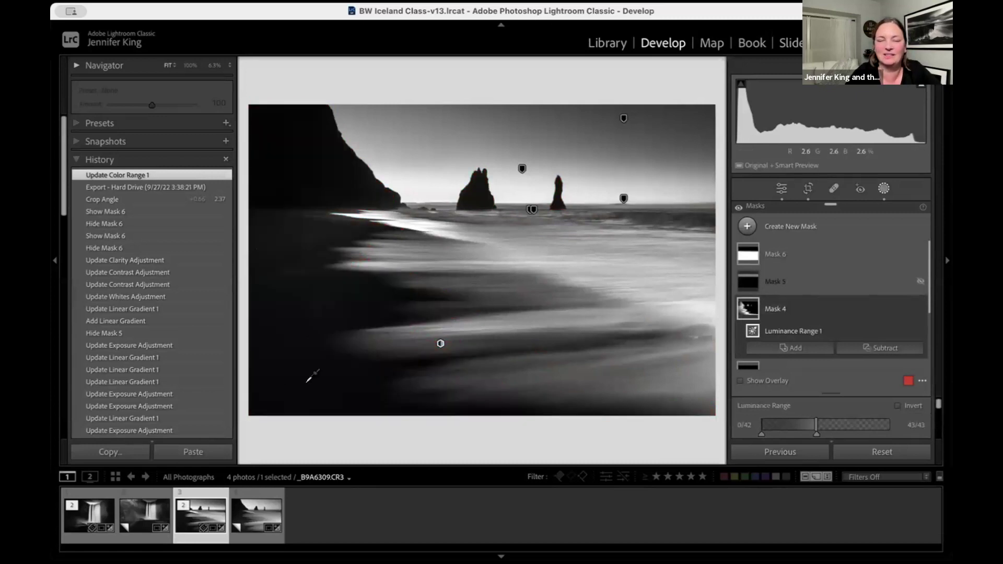
mouse_move(442, 334)
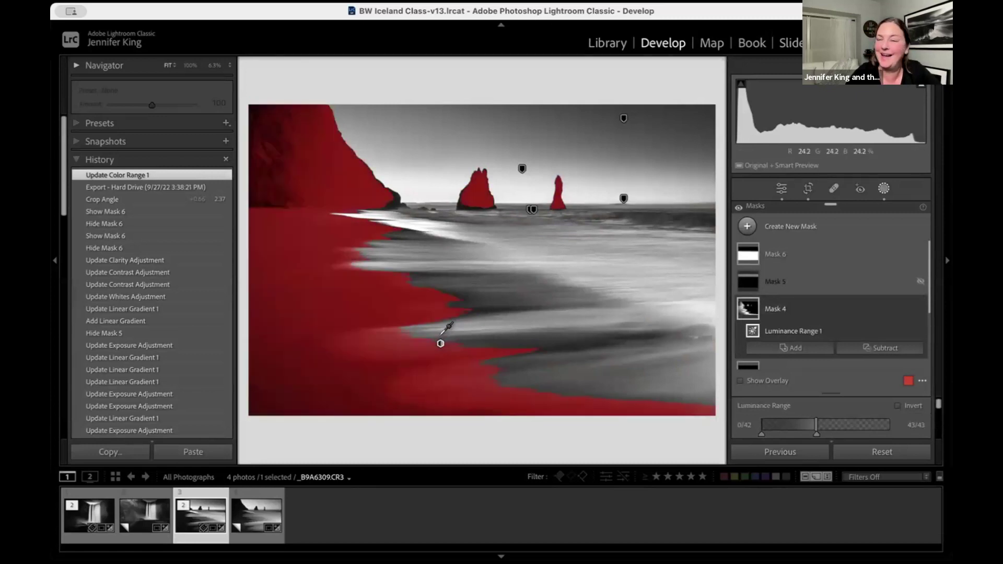
click(439, 343)
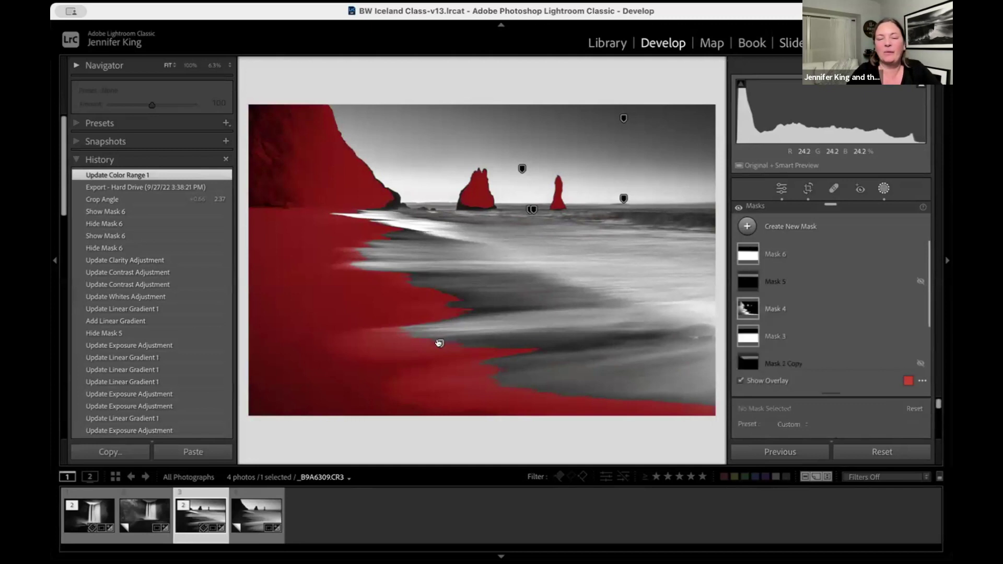
key(shift+w)
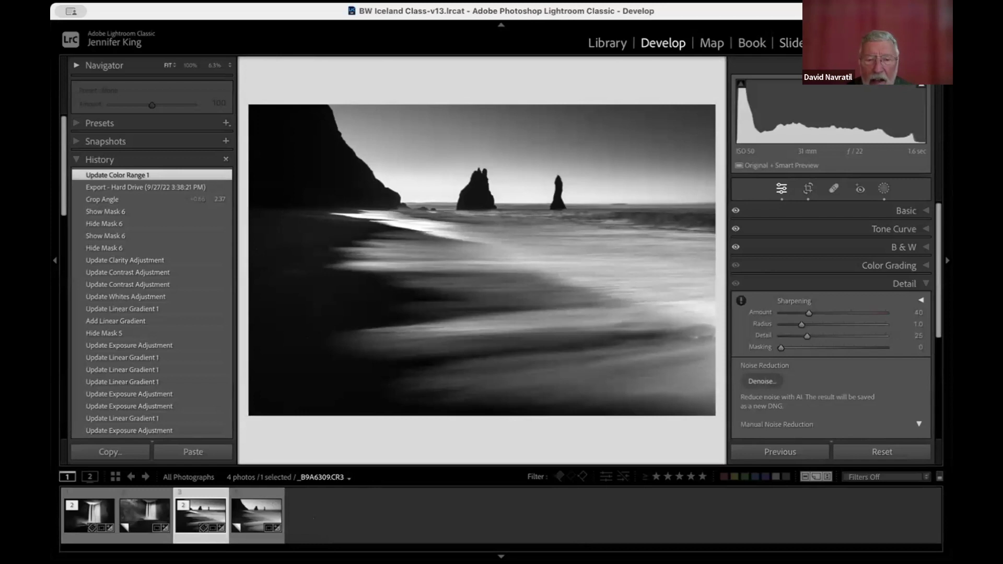
- Revert the sea stacks virtual copy to its Create Virtual Copy history state and open a copy with Lightroom adjustments in Nik 6 Silver Efex
click(260, 490)
click(155, 318)
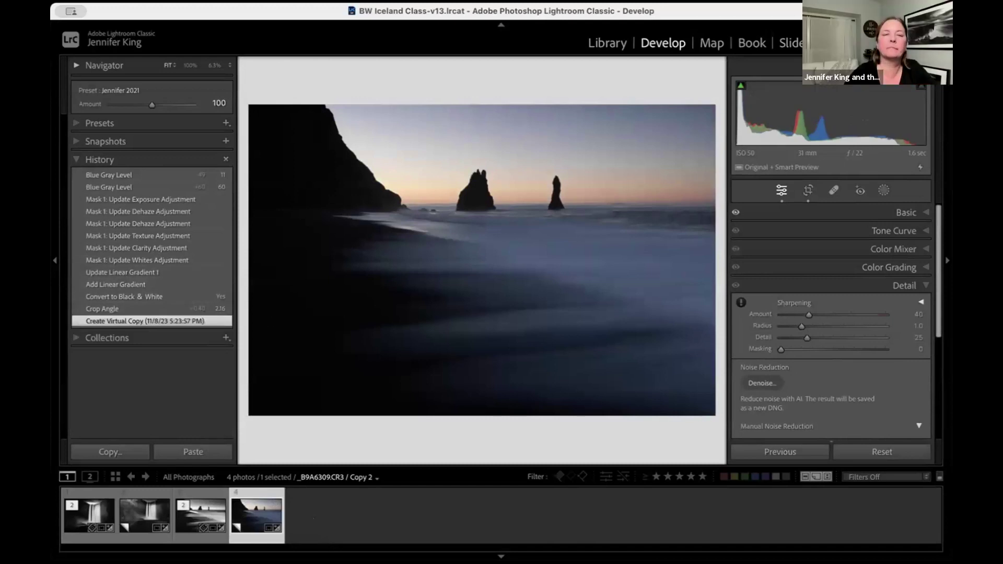
click(256, 1)
mouse_move(289, 82)
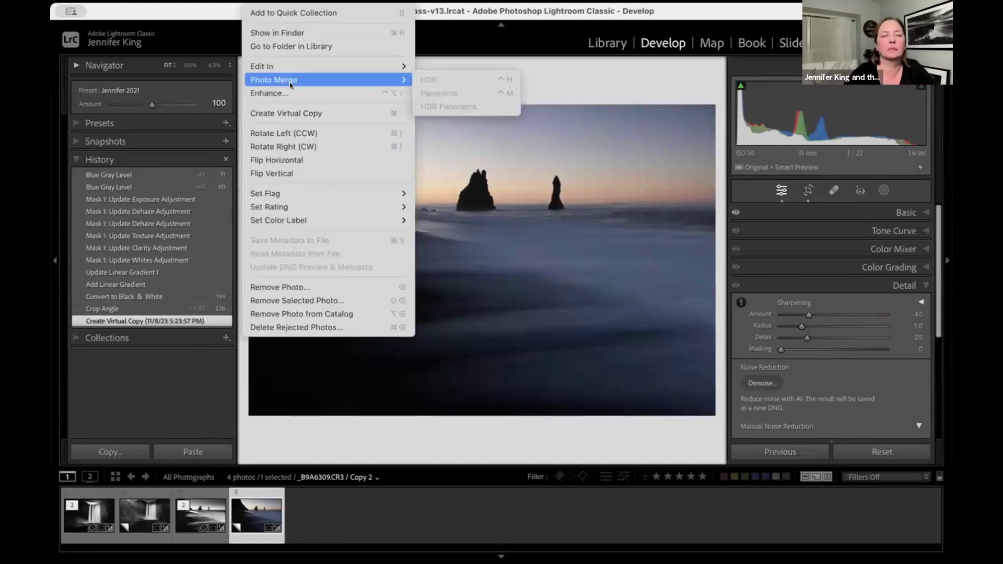
mouse_move(299, 65)
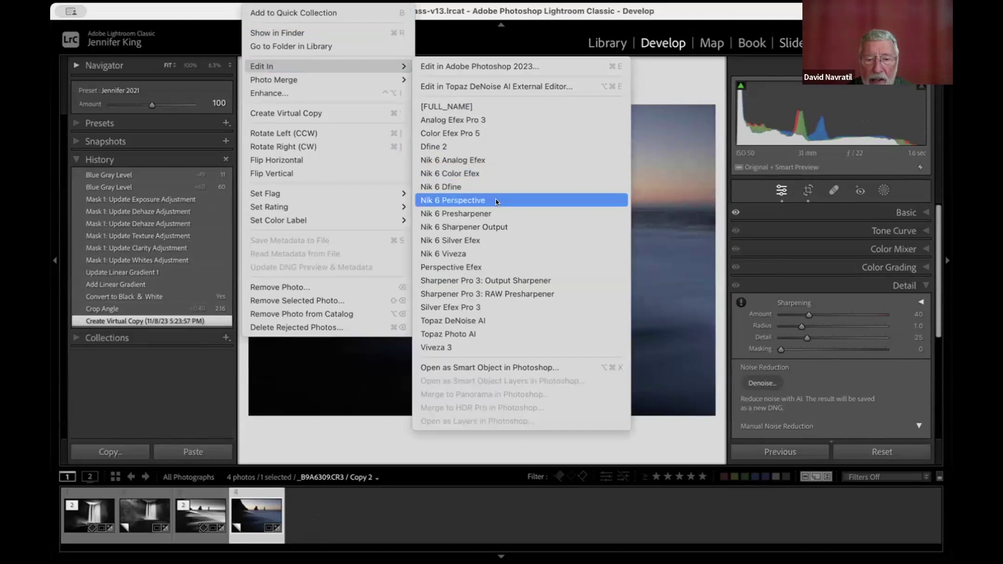
click(484, 240)
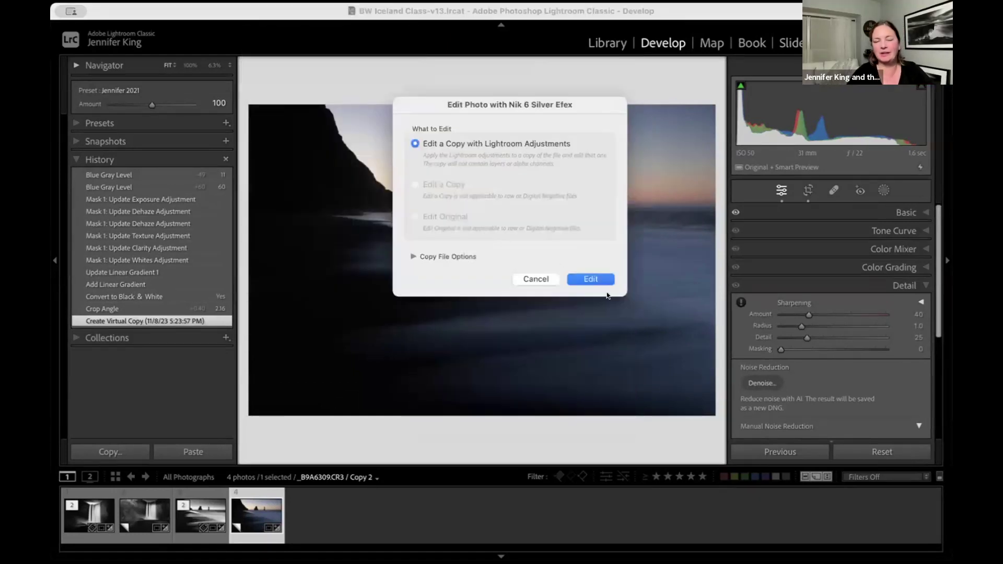
click(597, 276)
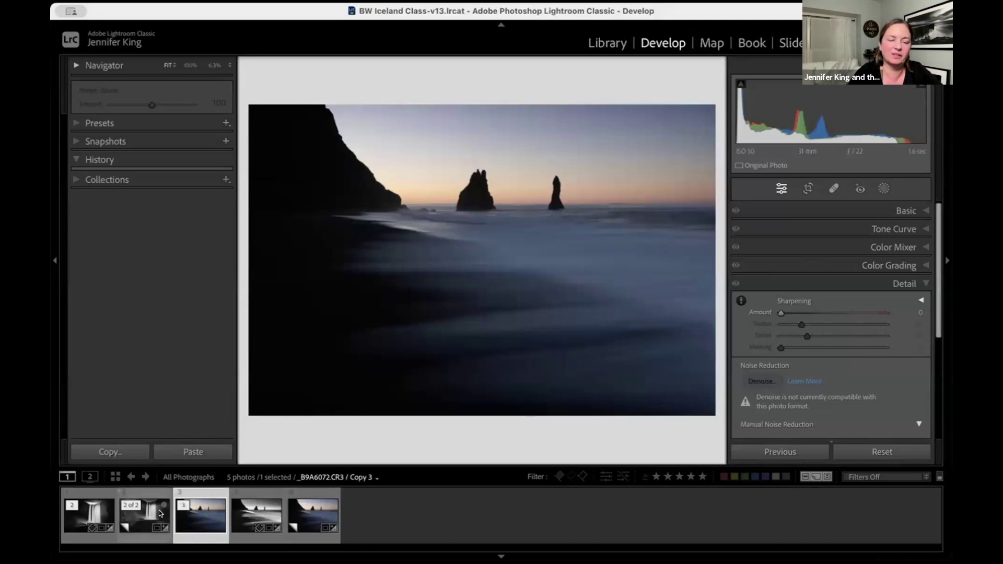
- Open the finished black-and-white waterfall photo
click(89, 514)
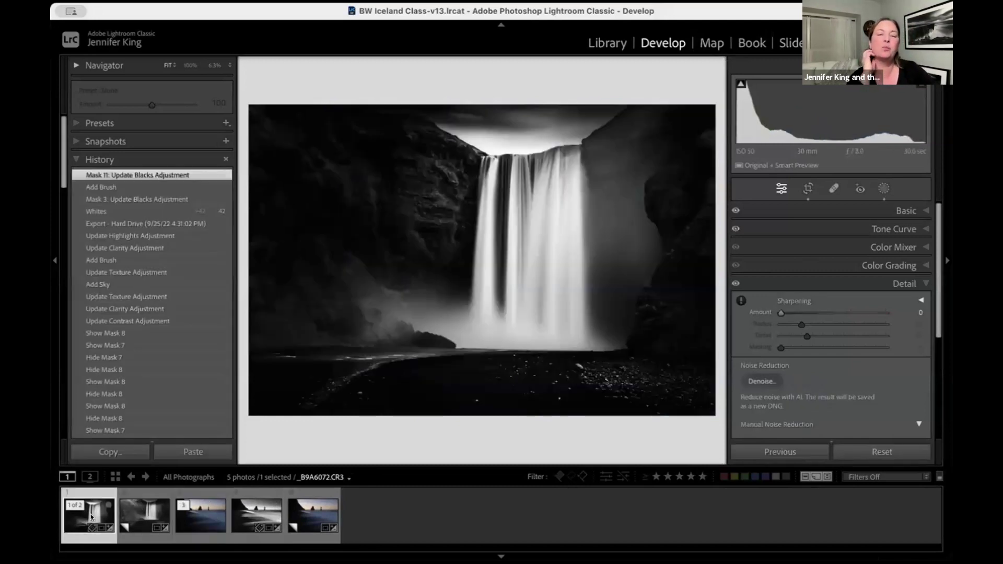